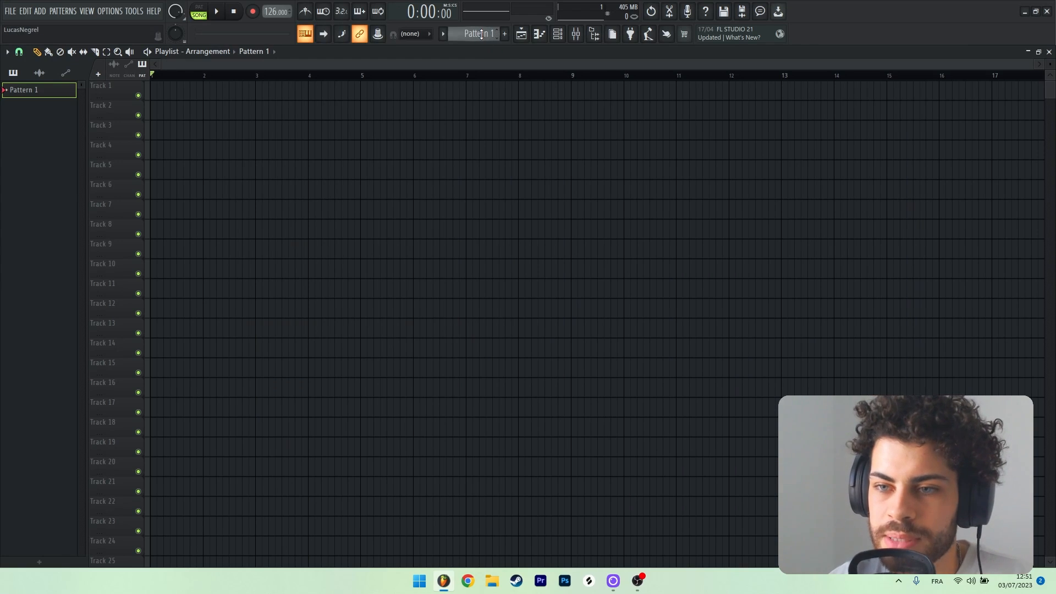
Play the vocal from shortly after bar 4 to find where its phrase begins
{"action": "scroll", "coordinate": [267, 12], "scroll_direction": "down", "scroll_amount": 1}
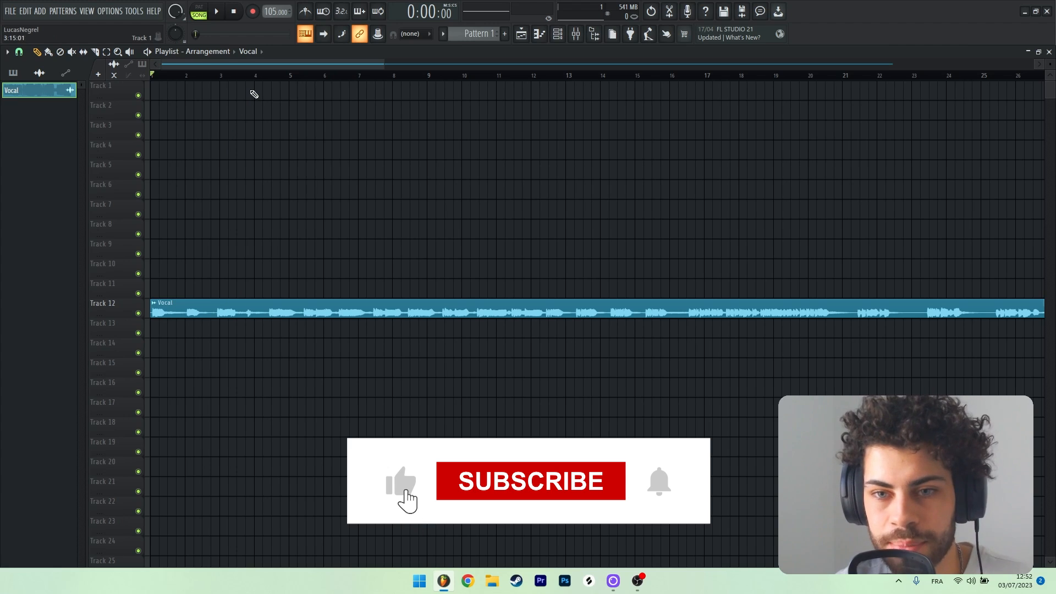
{"action": "scroll", "coordinate": [252, 82], "scroll_direction": "up", "scroll_amount": 3}
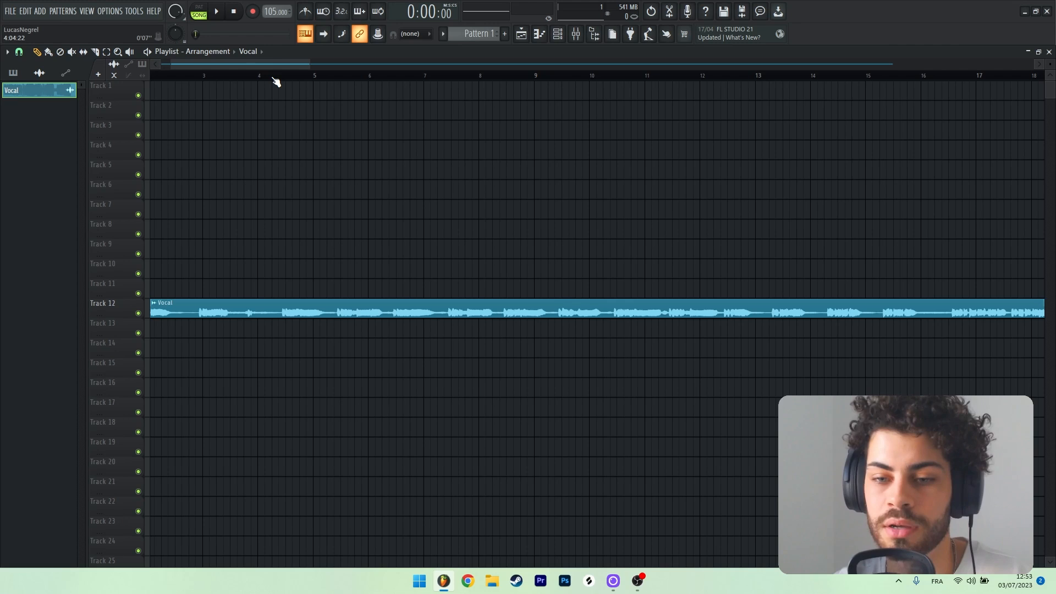
{"action": "left_click", "coordinate": [274, 78]}
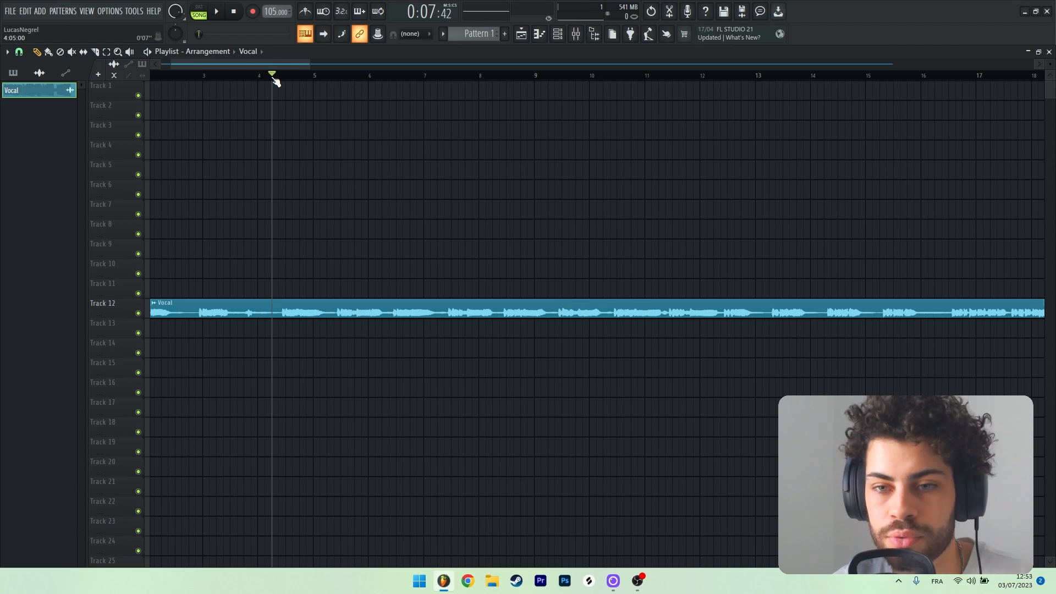
{"action": "scroll", "coordinate": [290, 80], "scroll_direction": "up", "scroll_amount": 1}
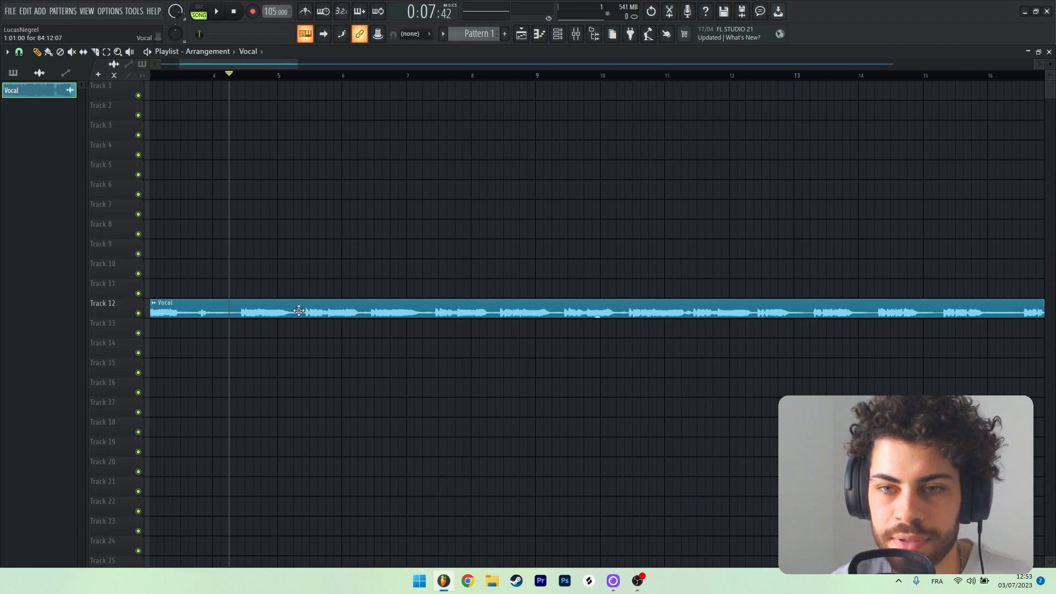
{"action": "scroll", "coordinate": [271, 77], "scroll_direction": "down", "scroll_amount": 3}
{"action": "key", "text": "space"}
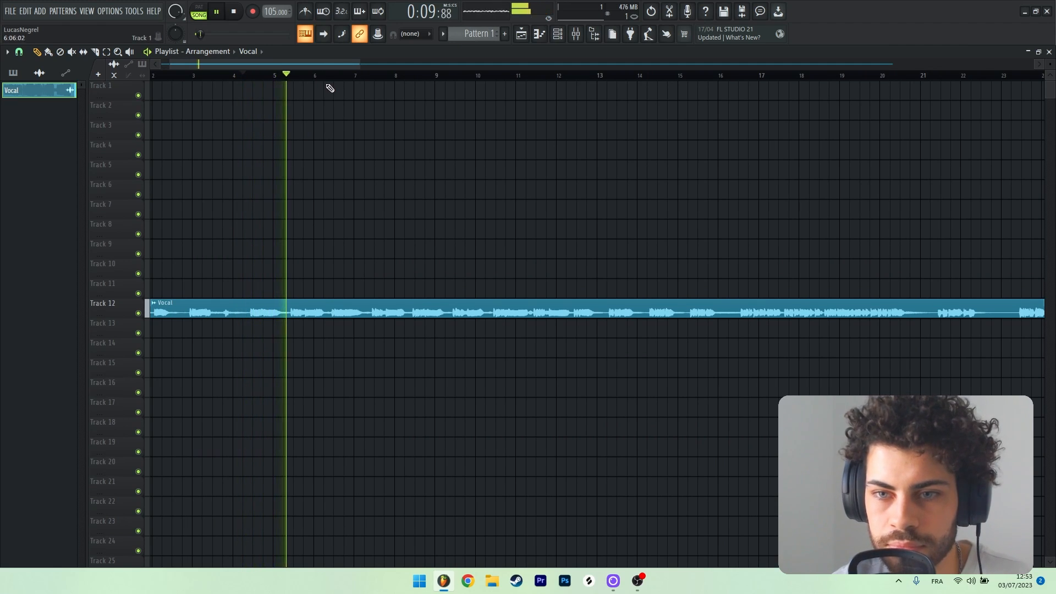
Listen to the vocal's later section from just before bar 17, and stop playback
{"action": "scroll", "coordinate": [329, 82], "scroll_direction": "up", "scroll_amount": 1}
{"action": "left_click", "coordinate": [829, 76]}
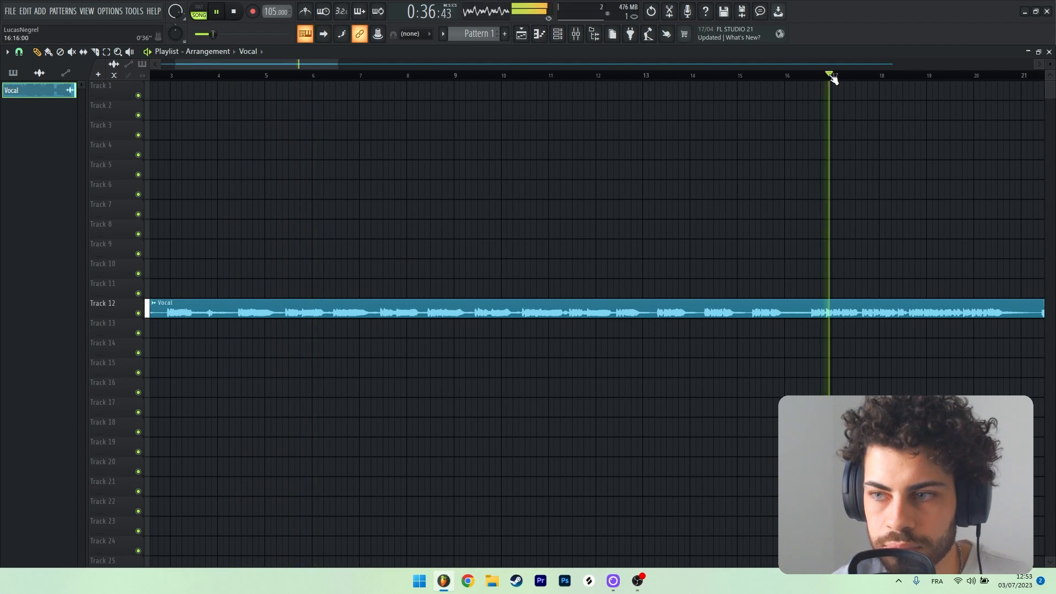
{"action": "left_click_drag", "start_coordinate": [332, 64], "coordinate": [391, 70]}
{"action": "scroll", "coordinate": [392, 68], "scroll_direction": "down", "scroll_amount": 1}
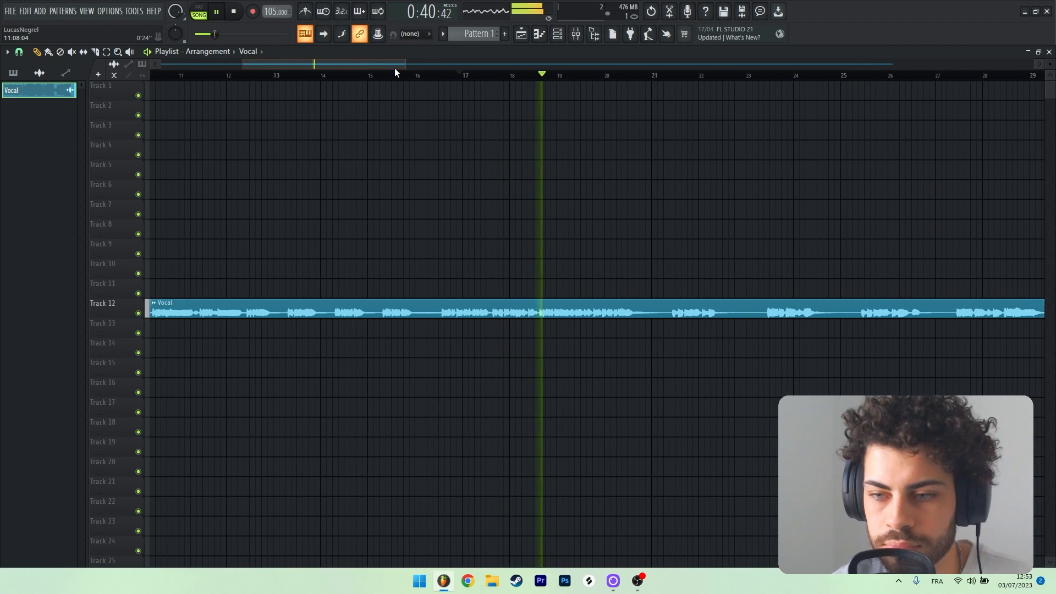
{"action": "key", "text": "space"}
{"action": "left_click_drag", "start_coordinate": [413, 65], "coordinate": [301, 59]}
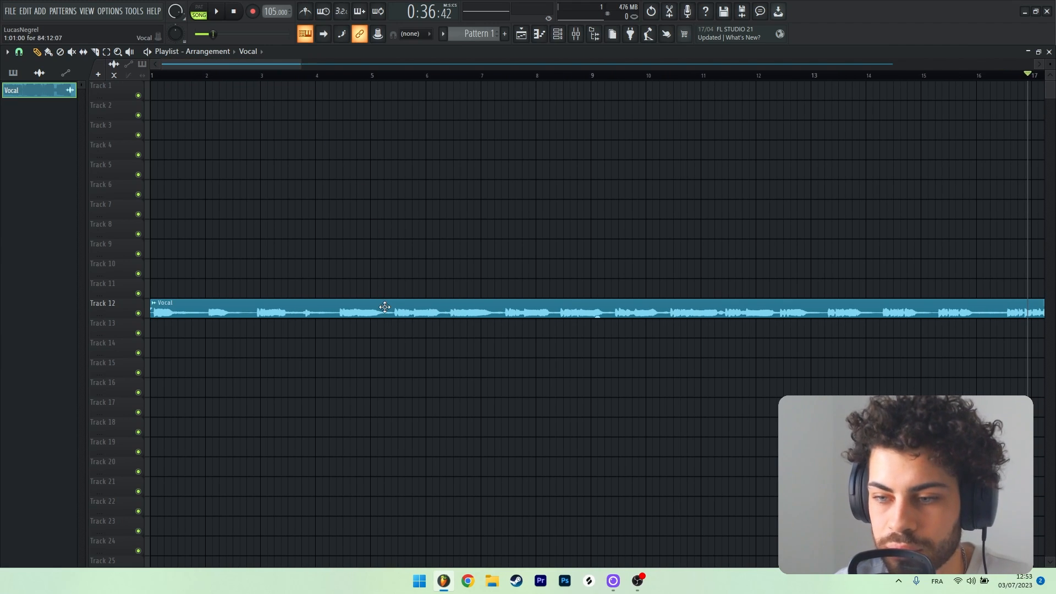
Place Pattern 1 at bar 5 on Track 7 and shift the Vocal clip so its phrase starts on bar 5
{"action": "left_click_drag", "start_coordinate": [334, 75], "coordinate": [352, 83]}
{"action": "left_click", "coordinate": [461, 38]}
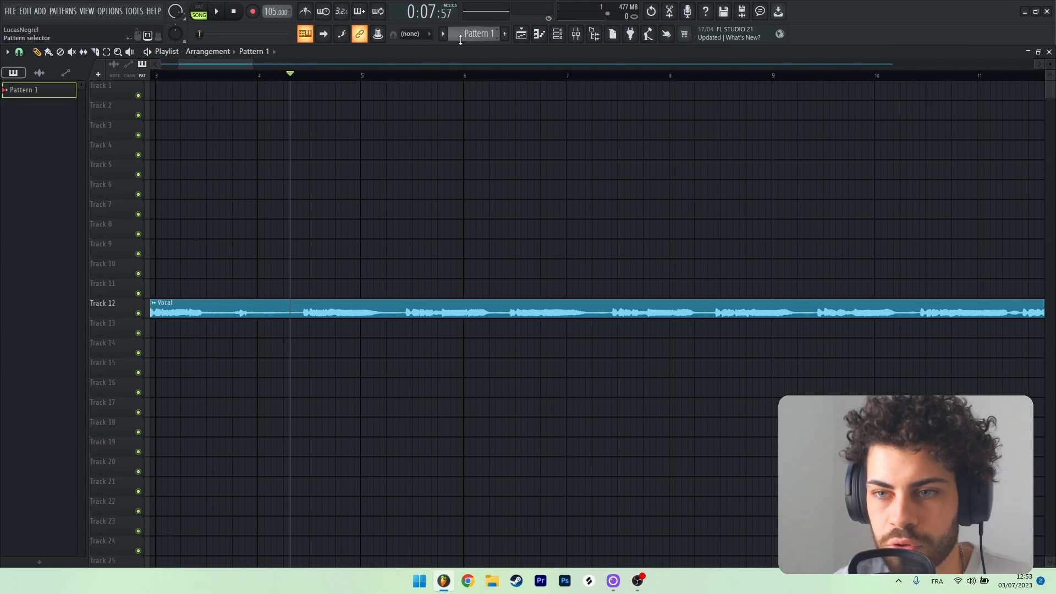
{"action": "left_click", "coordinate": [363, 207]}
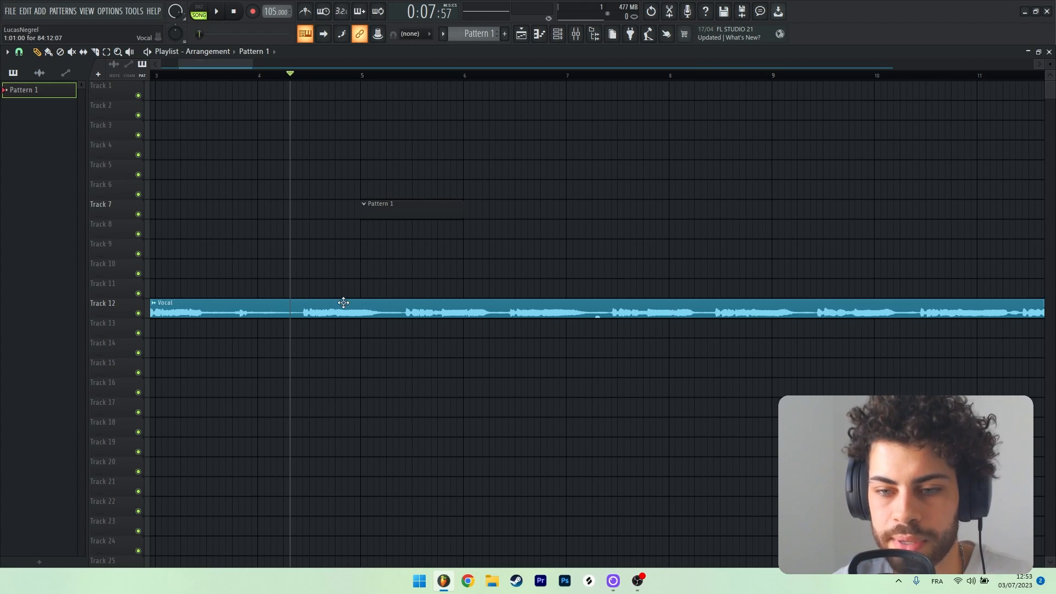
{"action": "left_click_drag", "start_coordinate": [344, 302], "coordinate": [401, 304]}
{"action": "scroll", "coordinate": [393, 83], "scroll_direction": "up", "scroll_amount": 1}
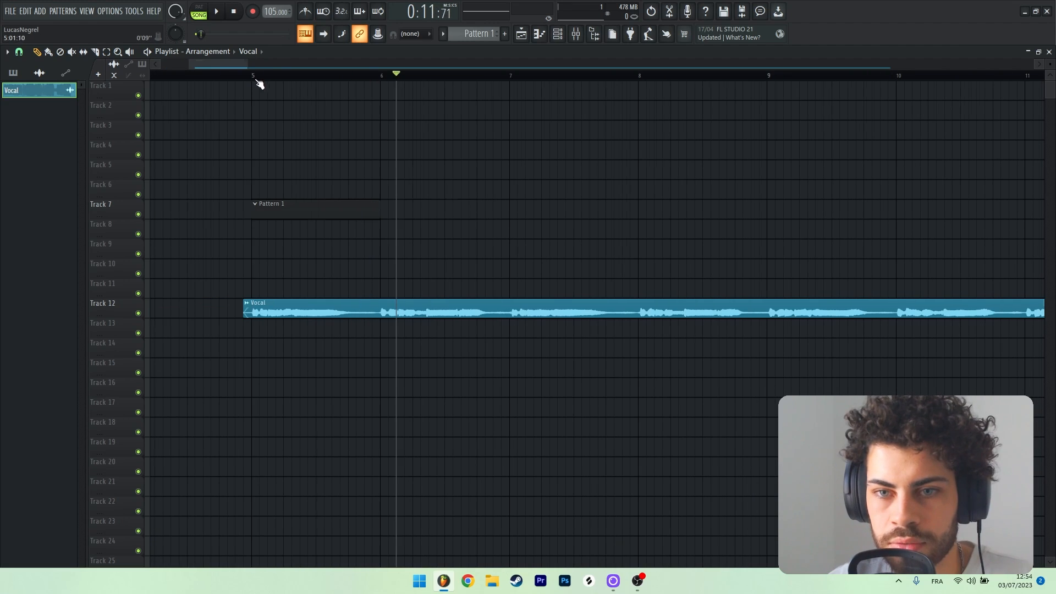
Write half-bar bass notes A2 and G2 in bar 1 of the Piano, auditioning them with the vocal from playlist bar 5
{"action": "left_click", "coordinate": [257, 77]}
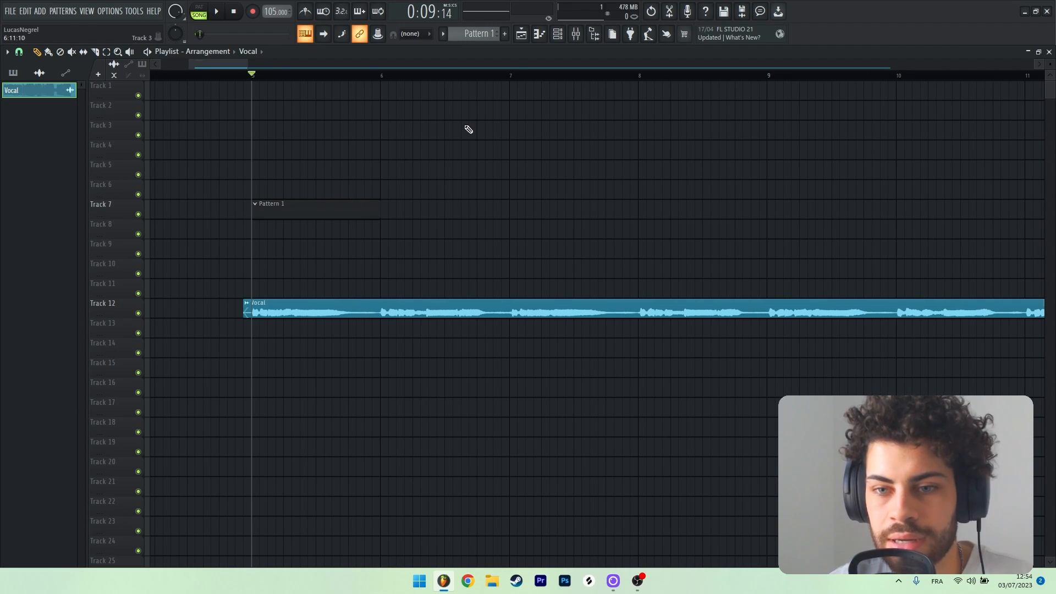
{"action": "left_click", "coordinate": [558, 35]}
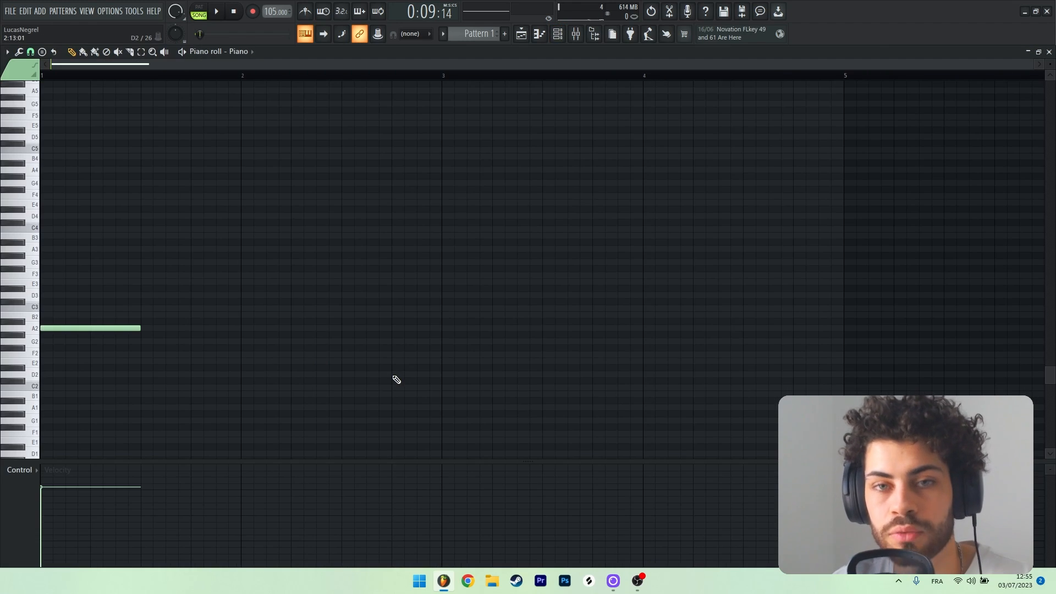
{"action": "key", "text": "space"}
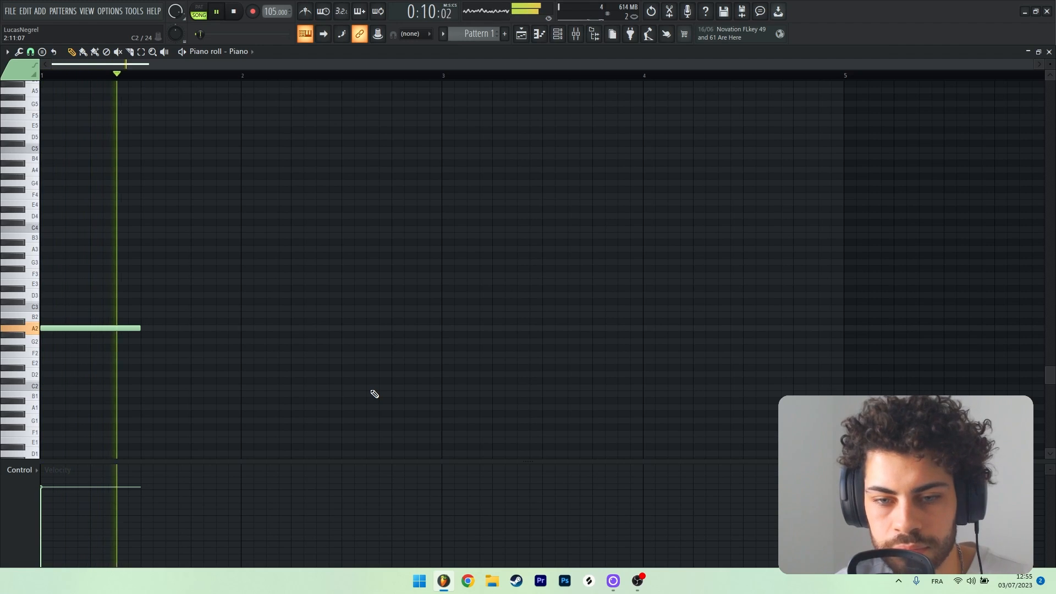
{"action": "key", "text": "space"}
{"action": "left_click", "coordinate": [144, 342]}
{"action": "key", "text": "space"}
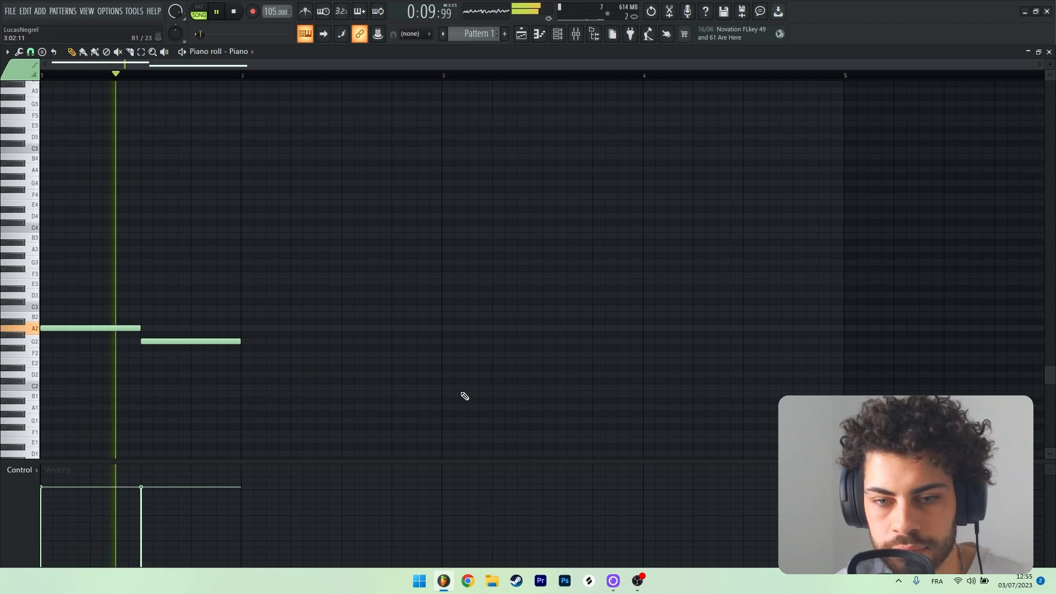
Complete the four-bar bass line with F2, F2, E2 and D2, double it an octave higher, and check it against the vocal
{"action": "left_click", "coordinate": [285, 368]}
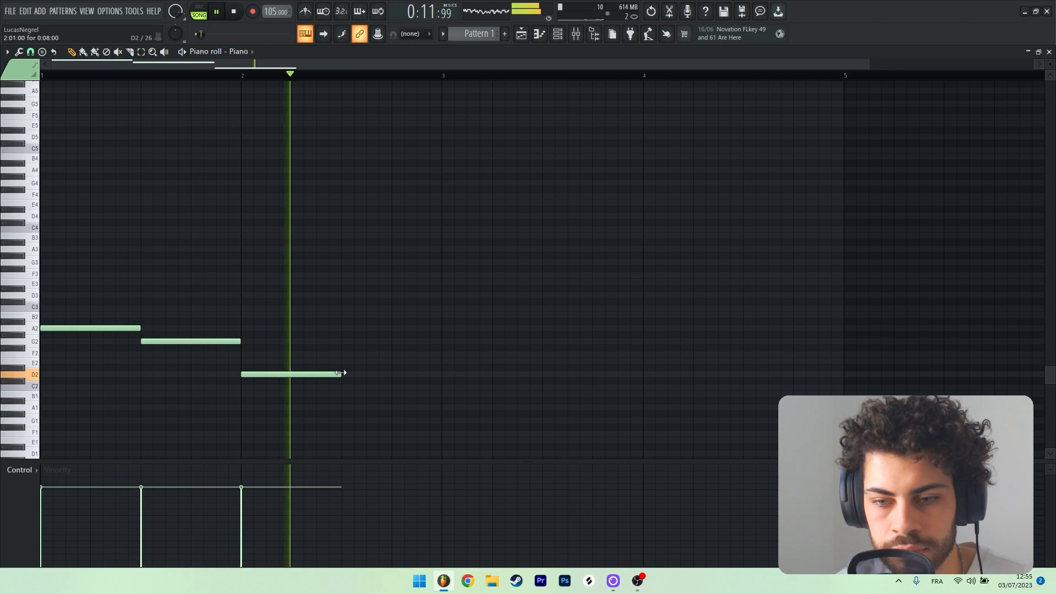
{"action": "key", "text": "space"}
{"action": "key", "text": "space"}
{"action": "left_click_drag", "start_coordinate": [319, 366], "coordinate": [457, 354]}
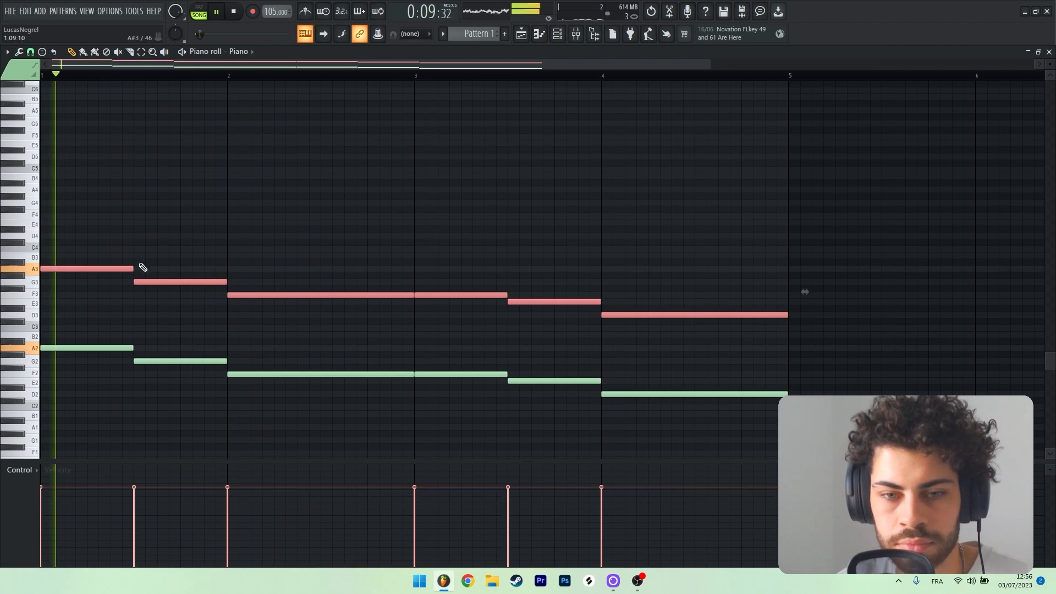
{"action": "left_click", "coordinate": [97, 306]}
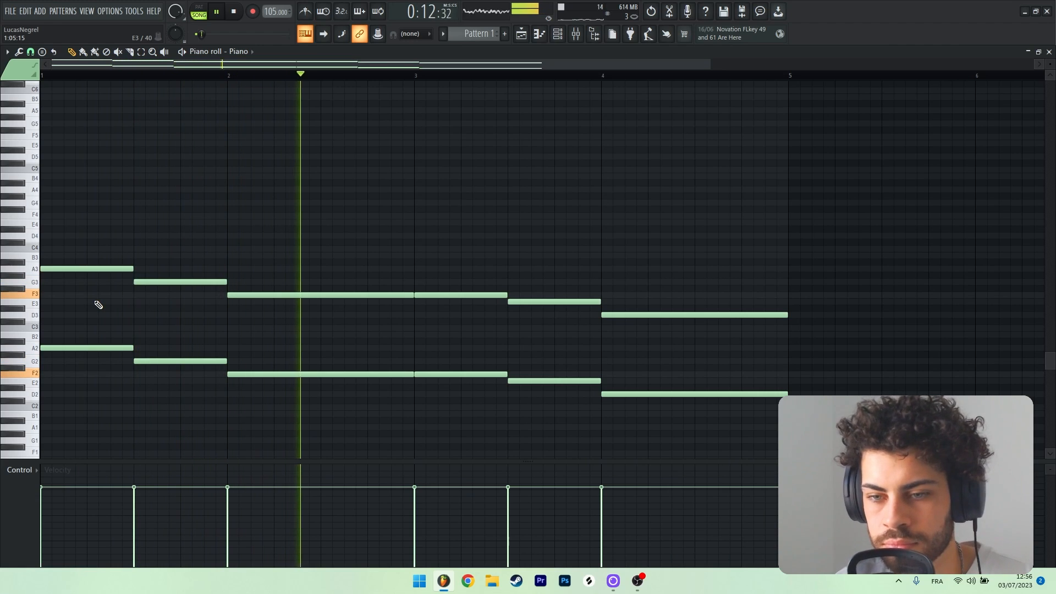
{"action": "key", "text": "space"}
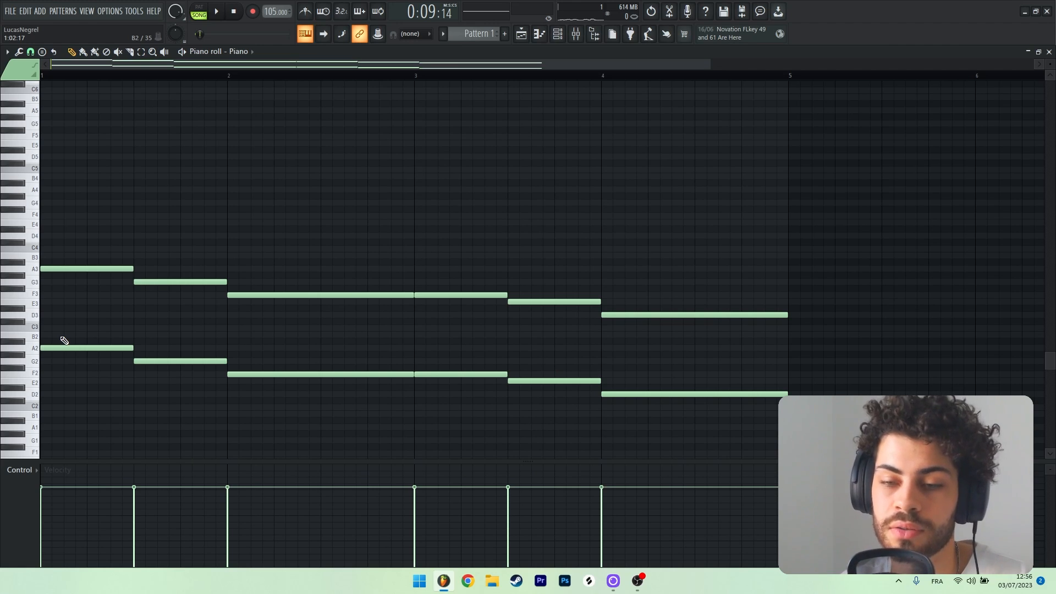
Stack the chord notes A4, C5 and E5 above the first bass note, auditioning them with the vocal
{"action": "scroll", "coordinate": [63, 341], "scroll_direction": "up", "scroll_amount": 3}
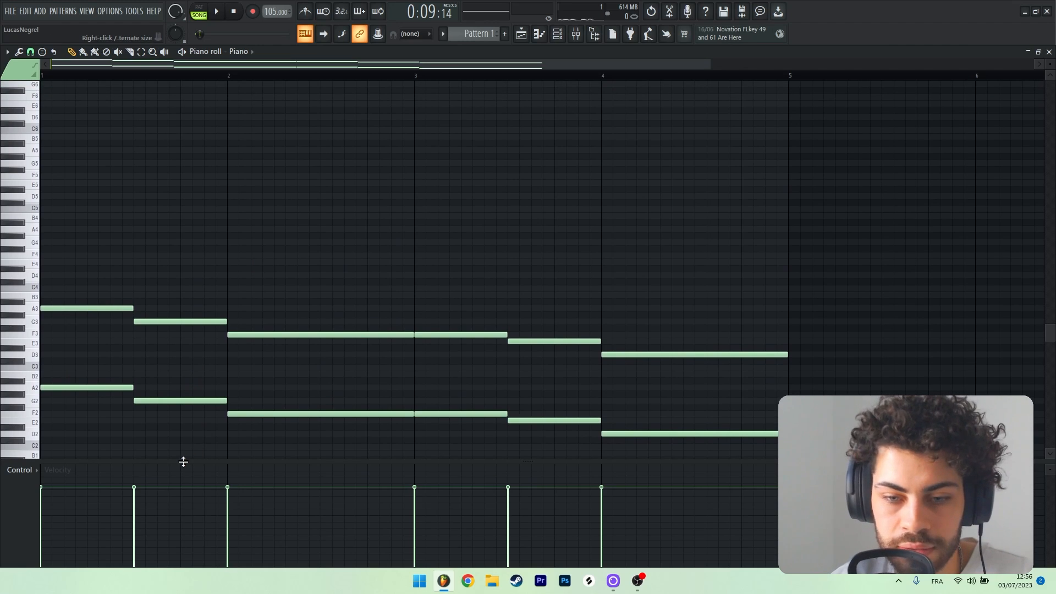
{"action": "left_click_drag", "start_coordinate": [183, 461], "coordinate": [193, 500]}
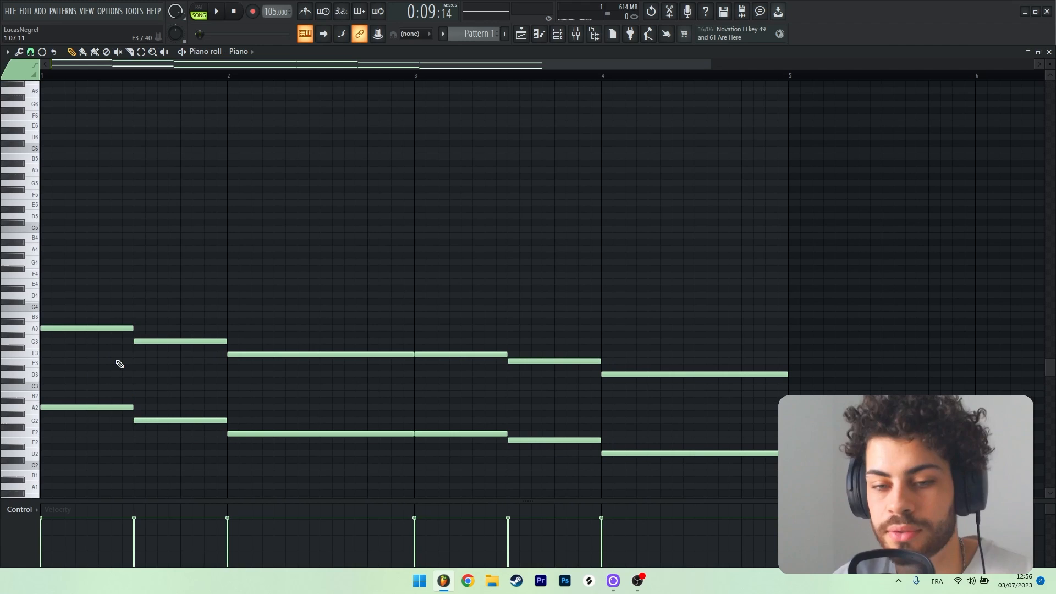
{"action": "scroll", "coordinate": [82, 352], "scroll_direction": "down", "scroll_amount": 2}
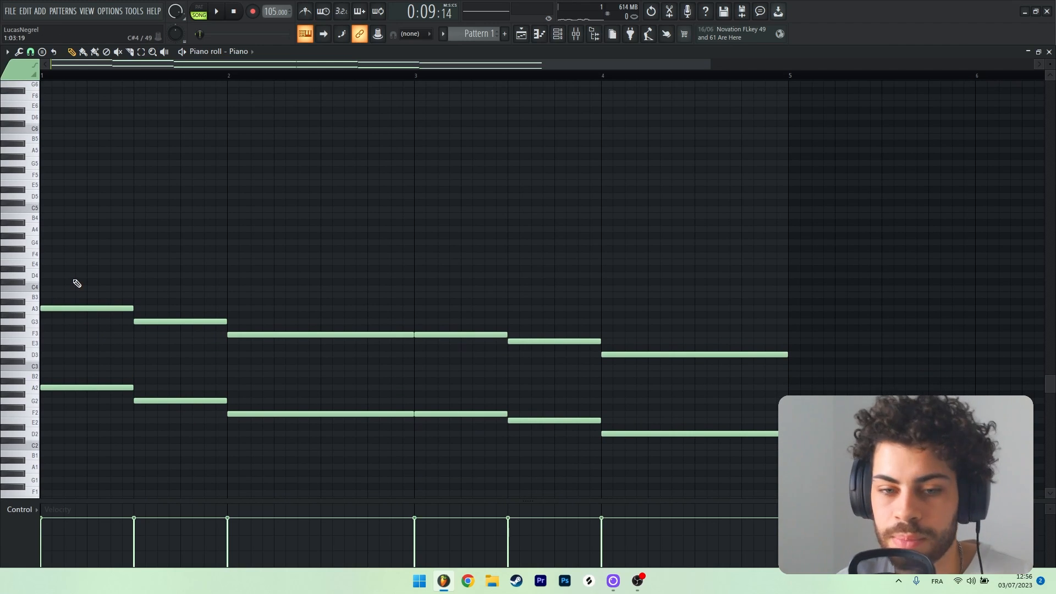
{"action": "left_click", "coordinate": [42, 229]}
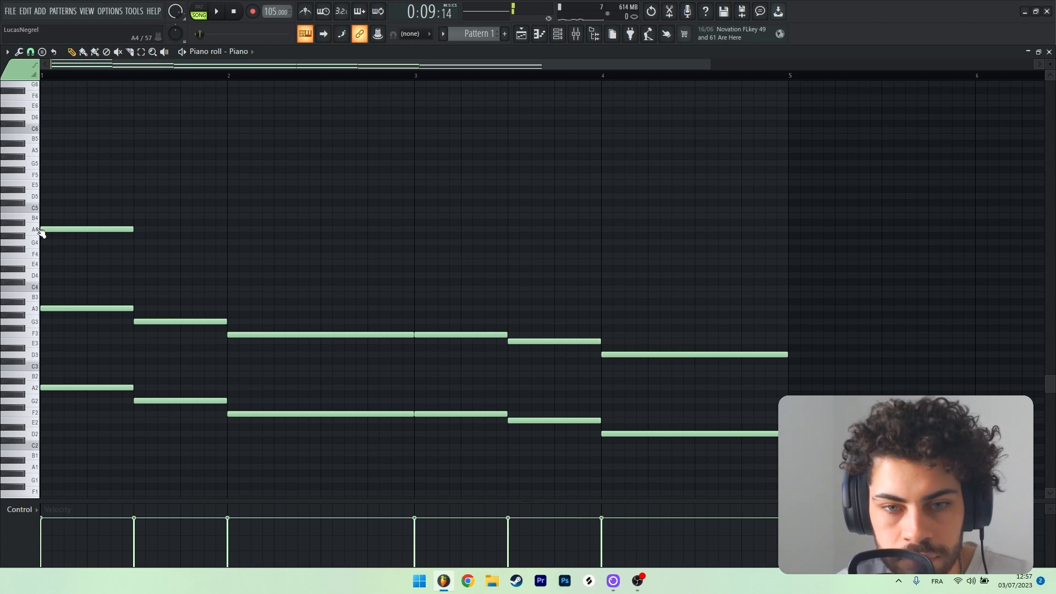
{"action": "key", "text": "space"}
{"action": "key", "text": "space"}
{"action": "left_click", "coordinate": [43, 209]}
{"action": "key", "text": "space"}
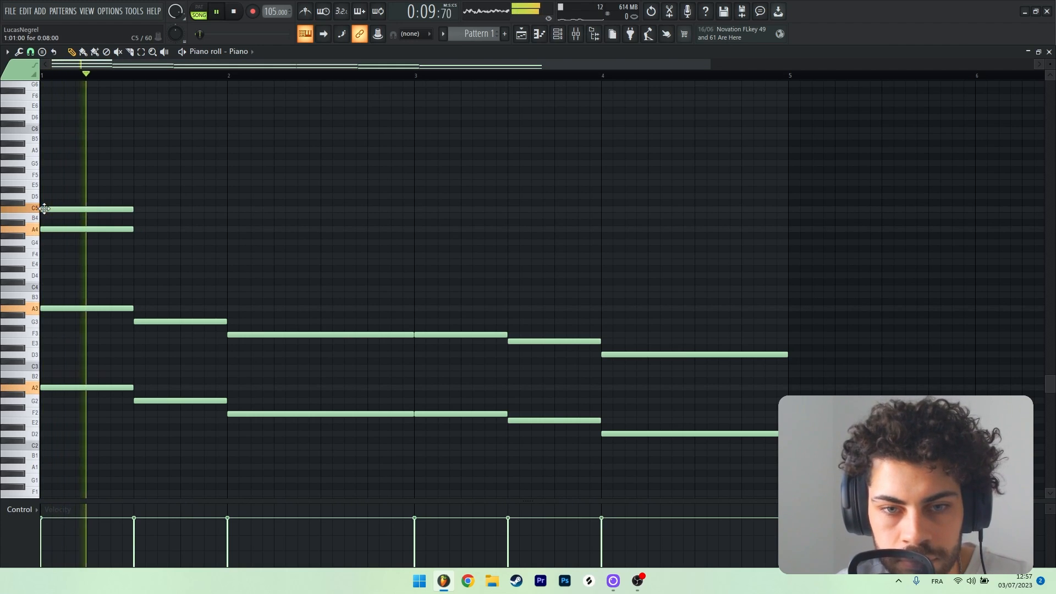
{"action": "left_click", "coordinate": [44, 183]}
{"action": "key", "text": "space"}
{"action": "key", "text": "space"}
Add chords over the remaining bass notes: B4-D5-G5, C5-E5-A5 twice, E5-G5-B5 and F5-A5-C6
{"action": "left_click", "coordinate": [138, 216]}
{"action": "left_click", "coordinate": [138, 196]}
{"action": "left_click", "coordinate": [172, 163]}
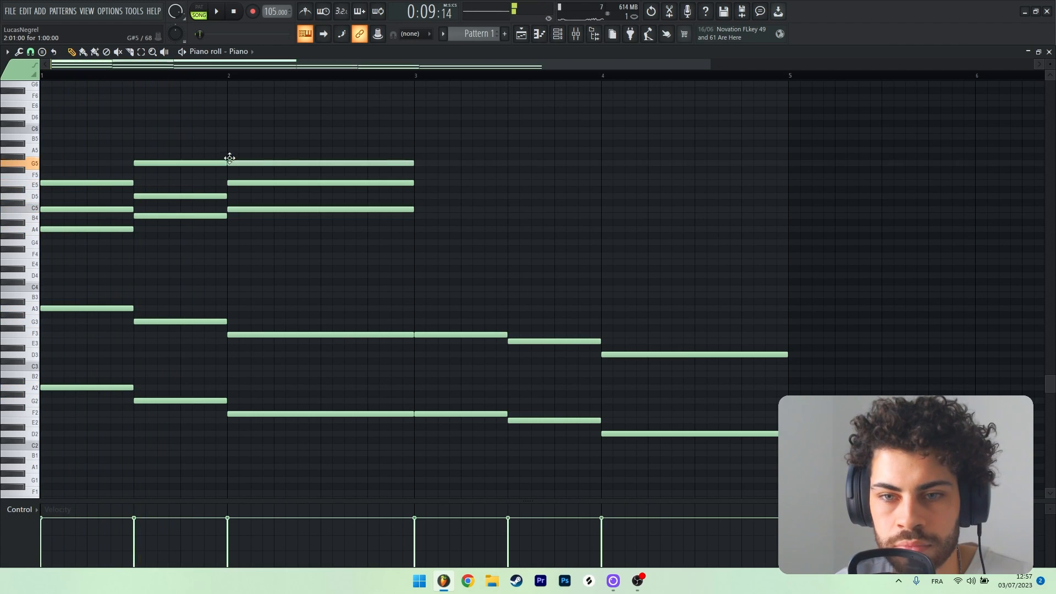
{"action": "left_click_drag", "start_coordinate": [228, 163], "coordinate": [234, 150]}
{"action": "key", "text": "space"}
{"action": "key", "text": "space"}
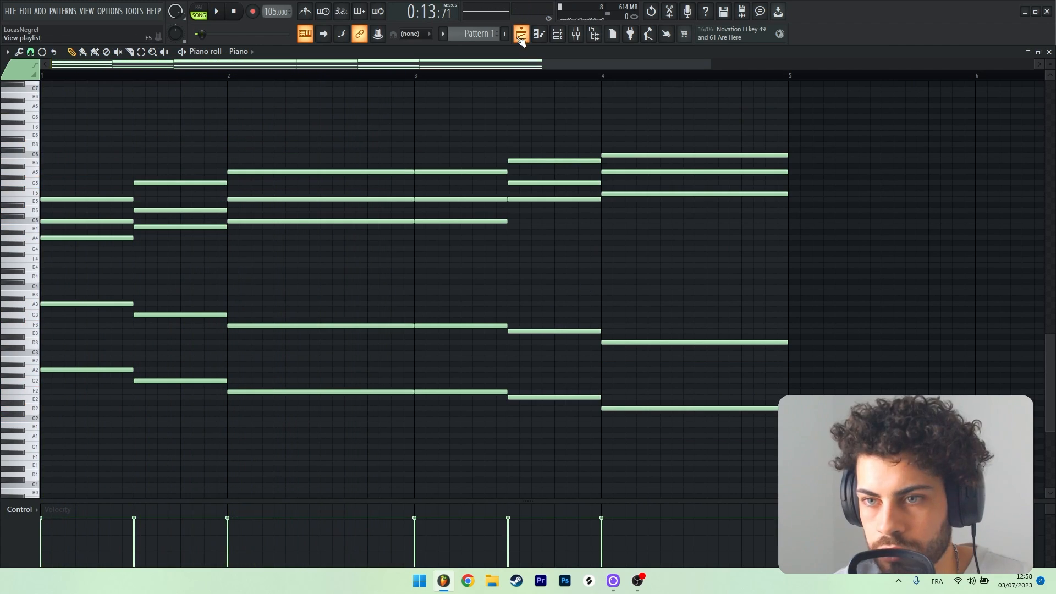
Place a second Pattern 1 clip at bar 9 on Track 7 of the playlist and play the arrangement from bar 5
{"action": "left_click", "coordinate": [520, 35]}
{"action": "scroll", "coordinate": [457, 80], "scroll_direction": "down", "scroll_amount": 3}
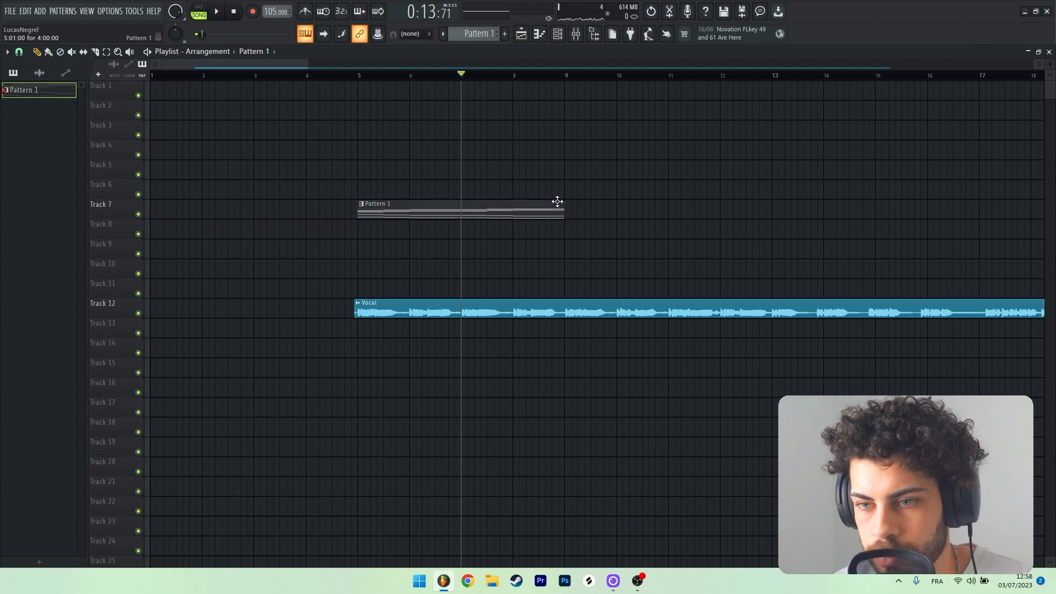
{"action": "left_click", "coordinate": [594, 208]}
{"action": "left_click_drag", "start_coordinate": [593, 208], "coordinate": [573, 205]}
{"action": "scroll", "coordinate": [438, 73], "scroll_direction": "up", "scroll_amount": 4}
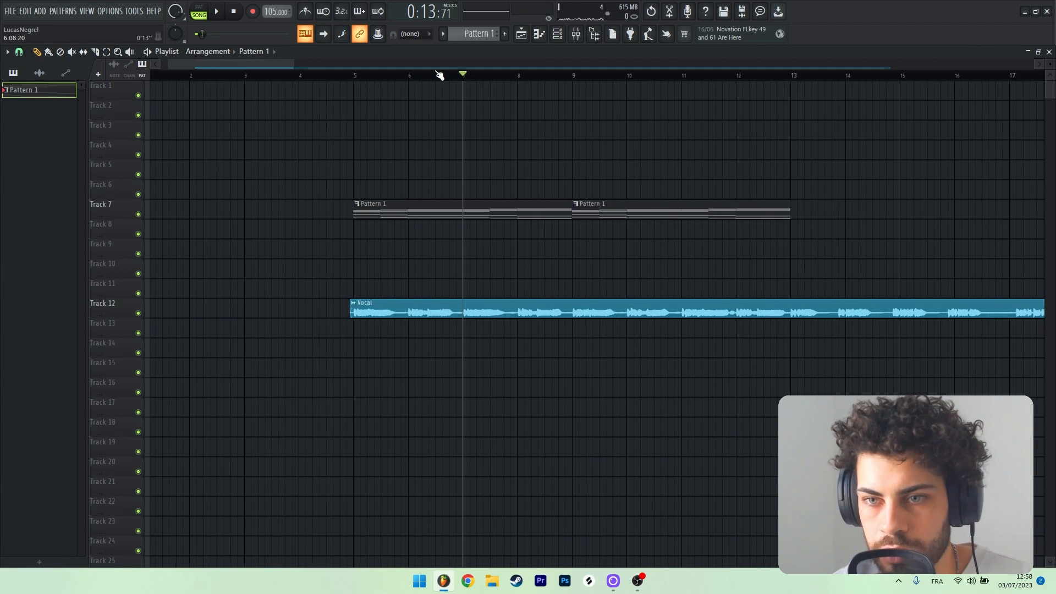
{"action": "left_click", "coordinate": [307, 75]}
{"action": "scroll", "coordinate": [297, 76], "scroll_direction": "down", "scroll_amount": 2}
{"action": "key", "text": "space"}
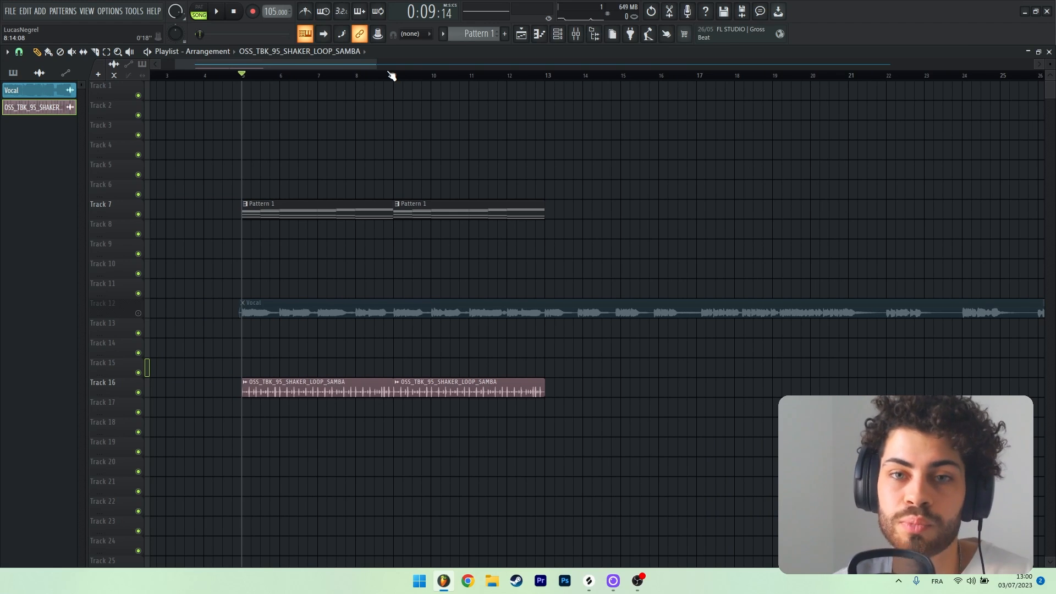
Play the arrangement and set the OSS_TBK_95_SHAKER_LOOP_SAMBA channel volume to 41%
{"action": "scroll", "coordinate": [389, 74], "scroll_direction": "up", "scroll_amount": 3}
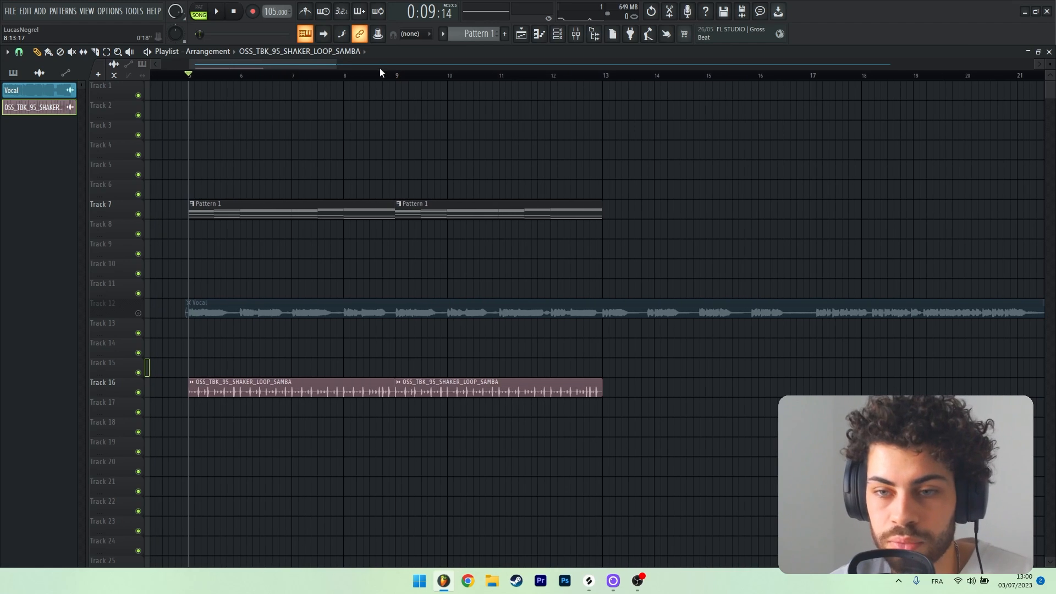
{"action": "scroll", "coordinate": [357, 75], "scroll_direction": "down", "scroll_amount": 1}
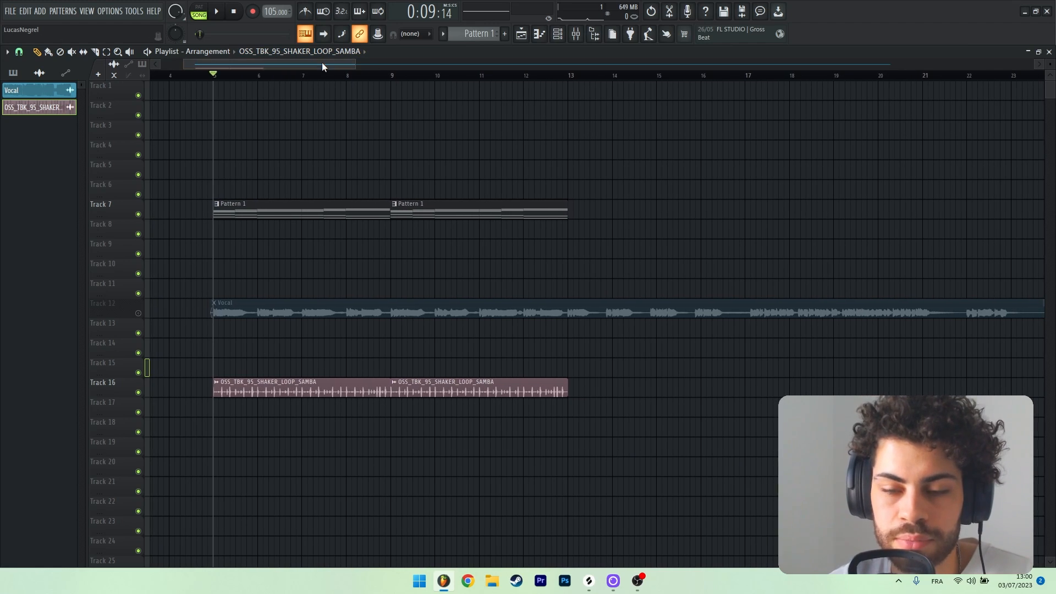
{"action": "left_click_drag", "start_coordinate": [322, 61], "coordinate": [326, 66]}
{"action": "key", "text": "space"}
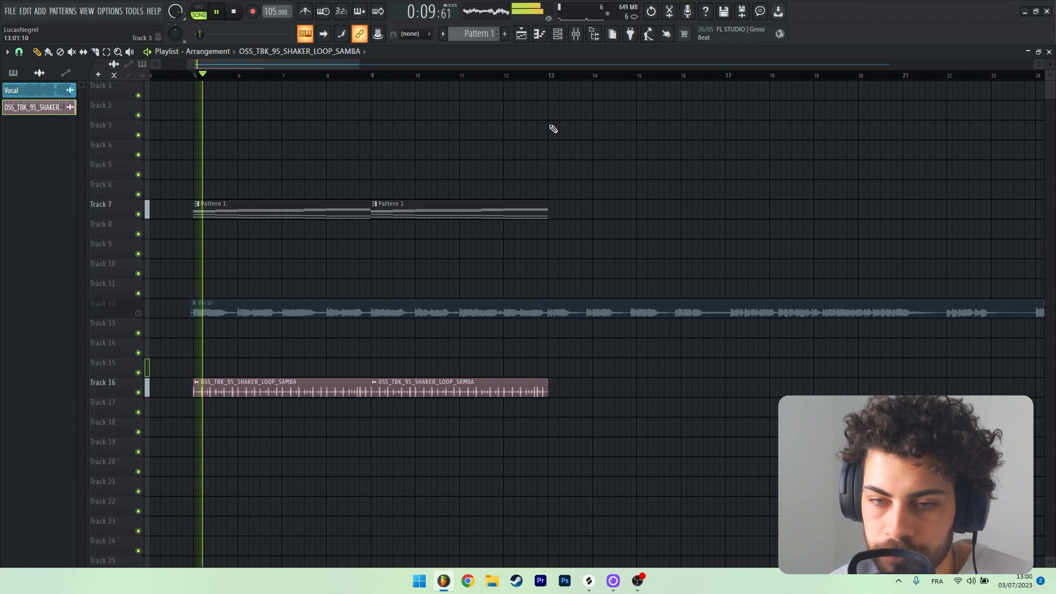
{"action": "double_click", "coordinate": [337, 385]}
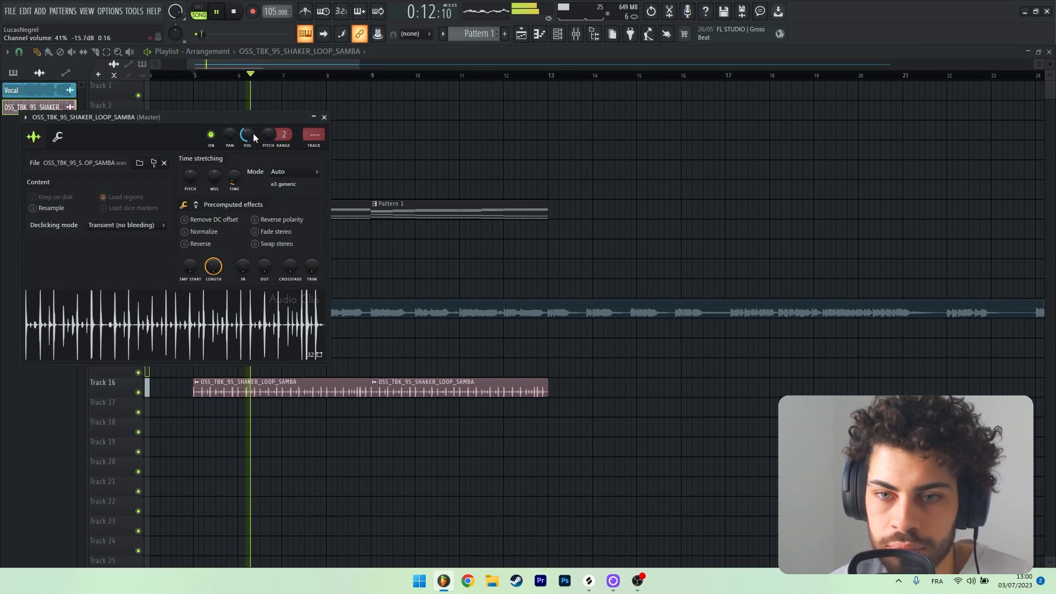
{"action": "left_click", "coordinate": [324, 117]}
Make the Pattern 1 clip at bar 13 on Track 5 unique and open its notes for editing
{"action": "scroll", "coordinate": [400, 77], "scroll_direction": "down", "scroll_amount": 1}
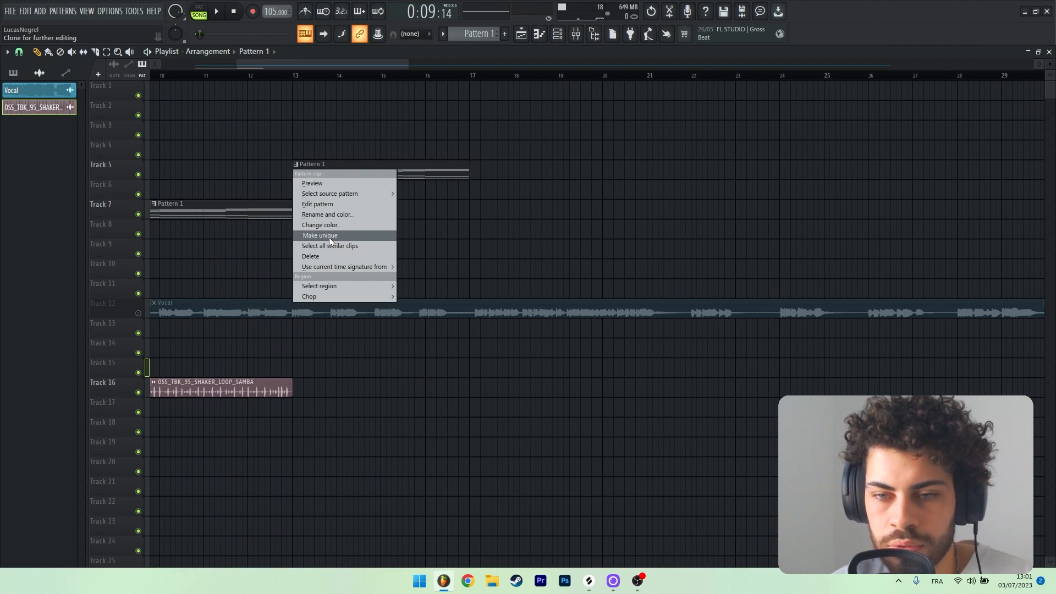
{"action": "left_click", "coordinate": [329, 237]}
{"action": "double_click", "coordinate": [325, 170]}
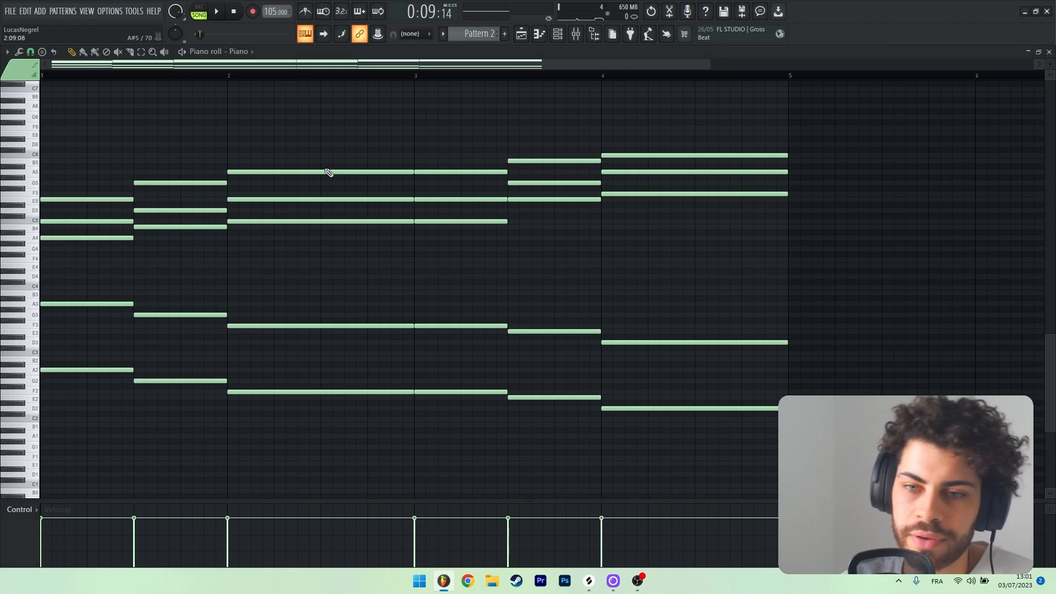
Chop the sustained piano chords and bass of Pattern 2 into short rhythmic stabs across all four bars and play the result
{"action": "left_click_drag", "start_coordinate": [86, 199], "coordinate": [128, 199]}
{"action": "key", "text": "space"}
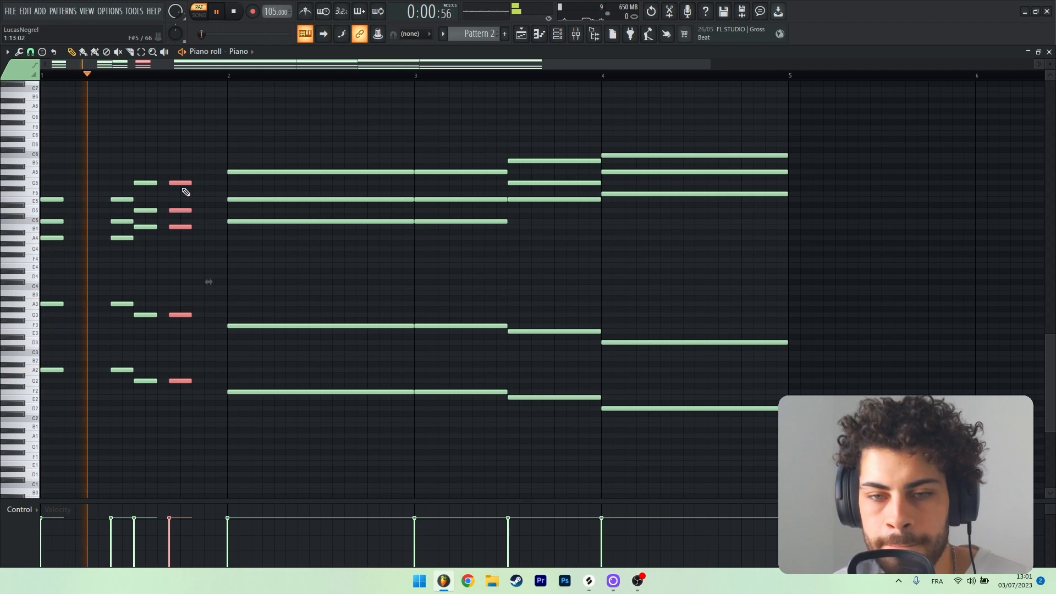
{"action": "key", "text": "ctrl+b"}
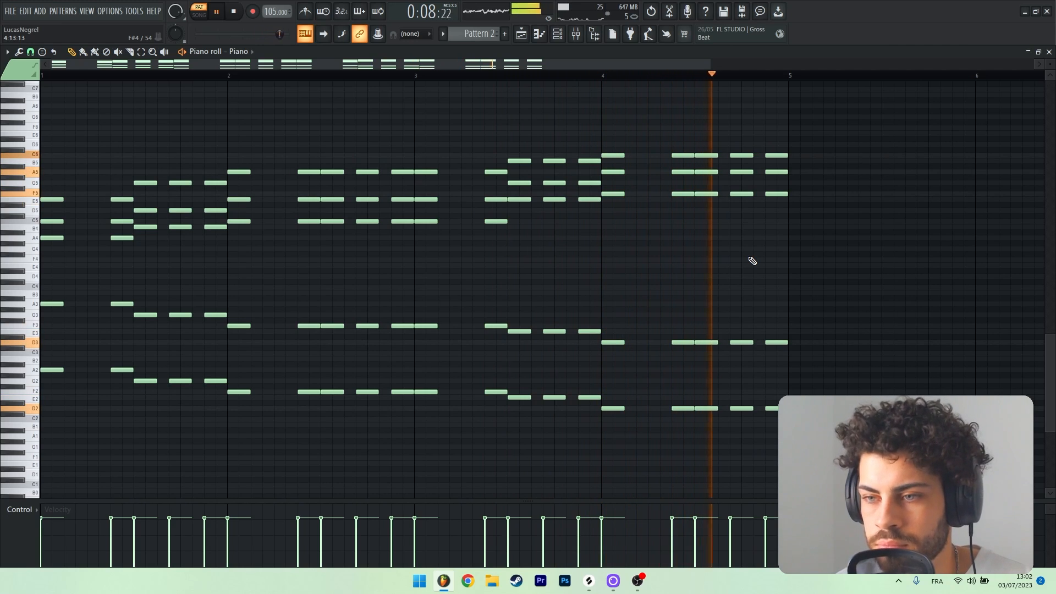
{"action": "key", "text": "space"}
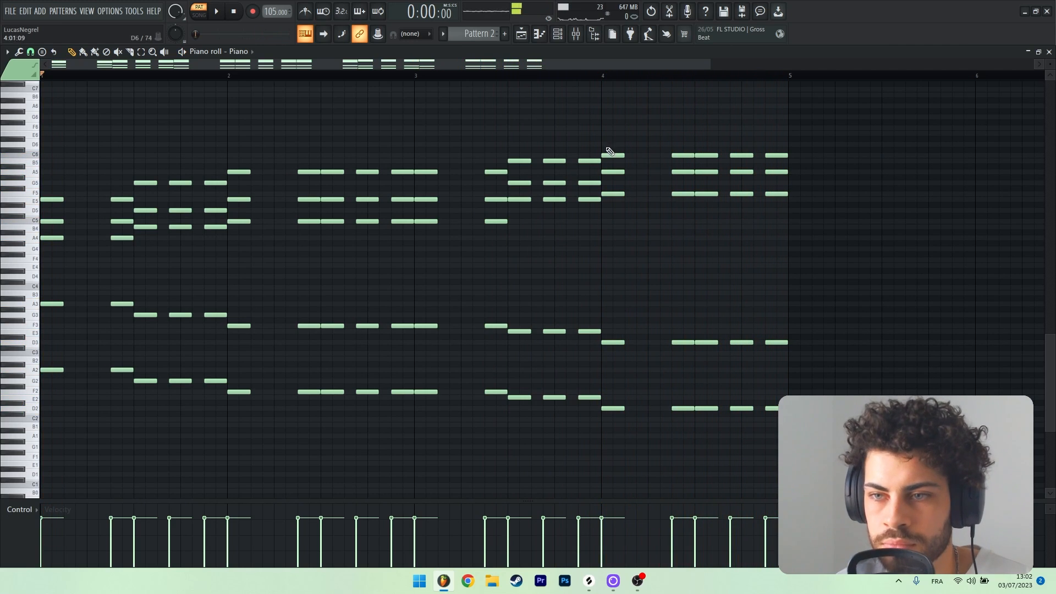
Create a new empty pattern and add a second Serum instrument channel to the channel rack
{"action": "left_click", "coordinate": [542, 38]}
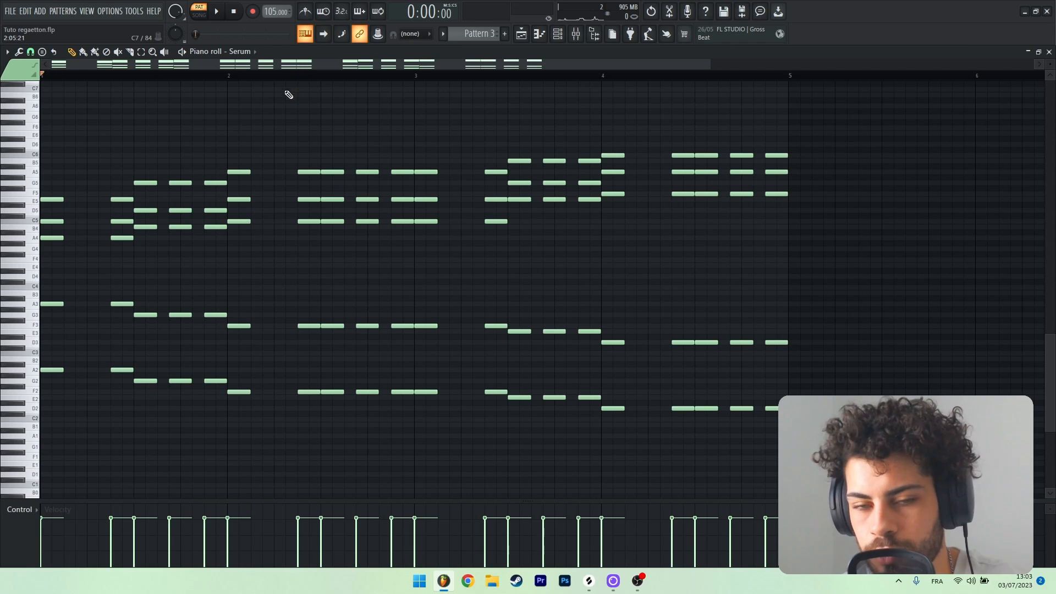
{"action": "key", "text": "space"}
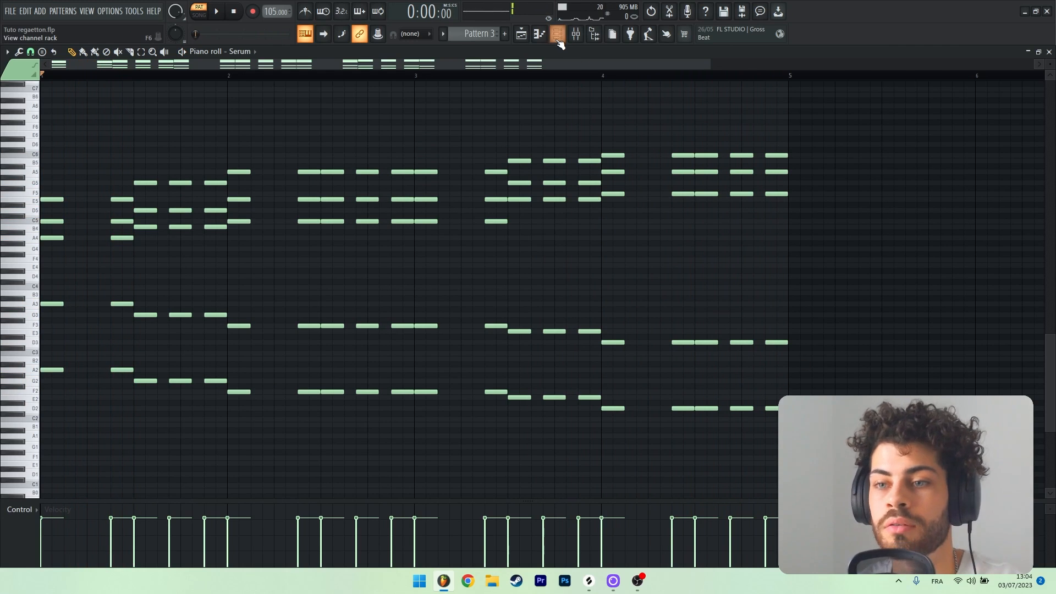
{"action": "left_click", "coordinate": [522, 34]}
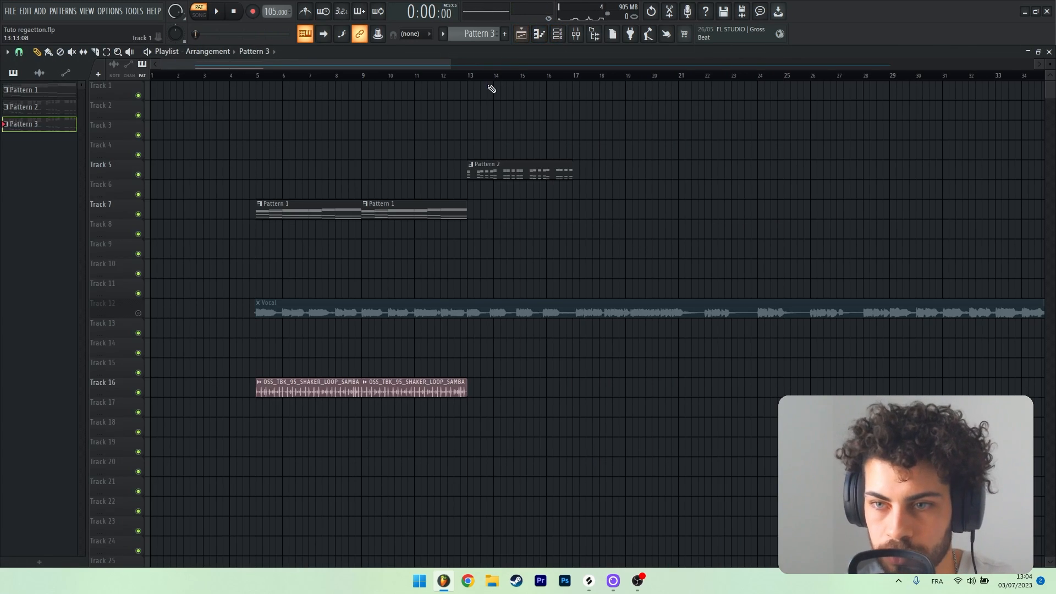
{"action": "scroll", "coordinate": [507, 90], "scroll_direction": "up", "scroll_amount": 3}
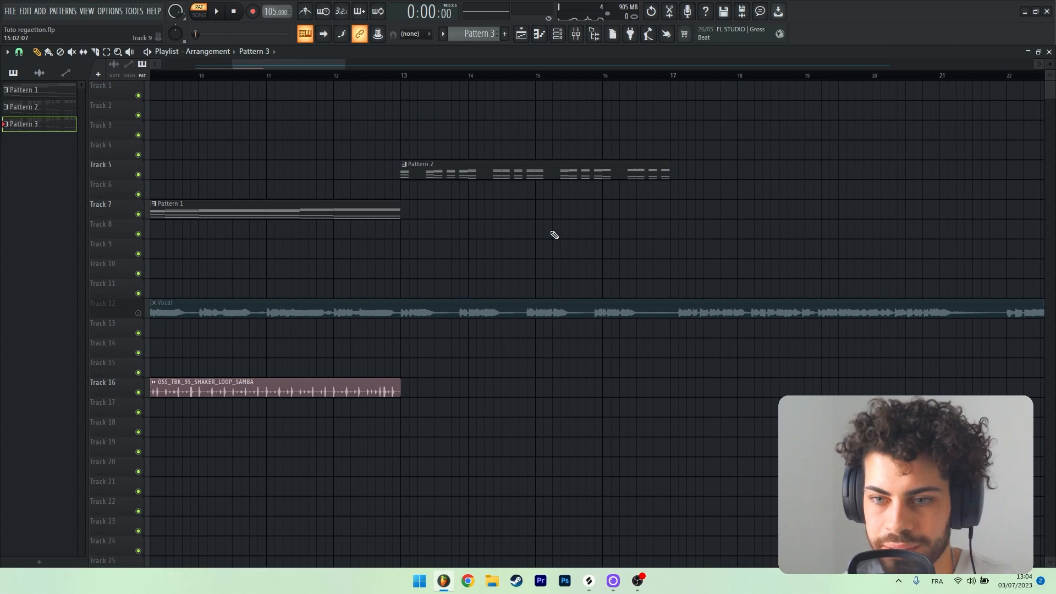
{"action": "scroll", "coordinate": [418, 75], "scroll_direction": "down", "scroll_amount": 2}
{"action": "key", "text": "F4"}
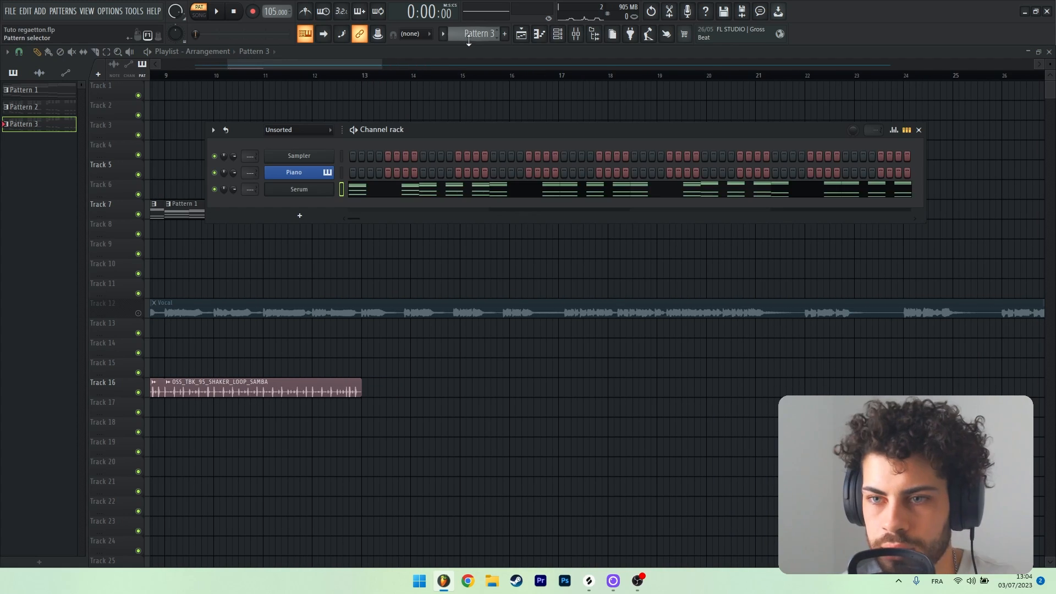
{"action": "left_click", "coordinate": [300, 217]}
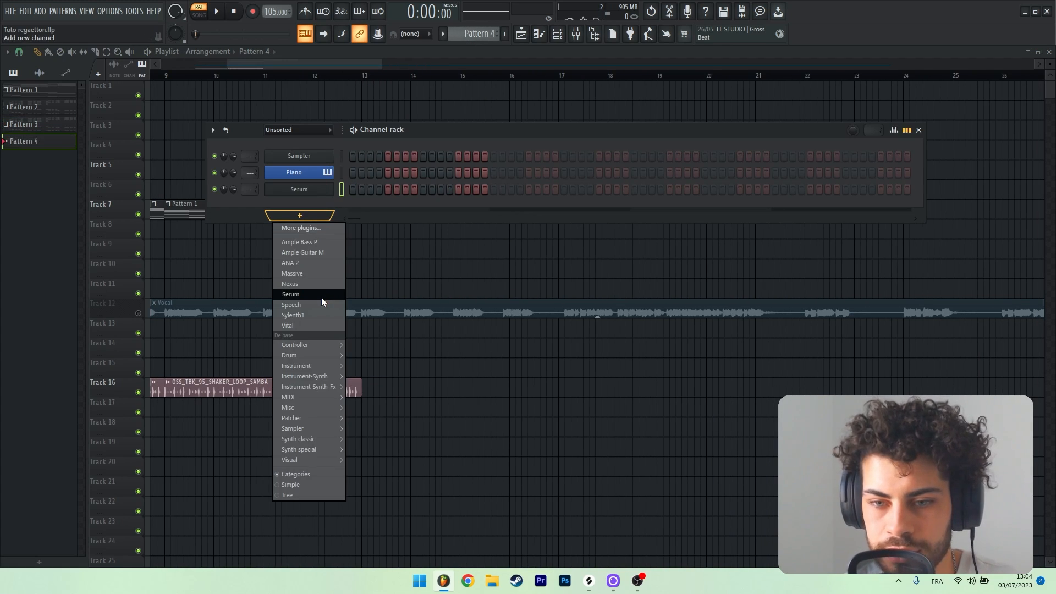
{"action": "left_click", "coordinate": [322, 295]}
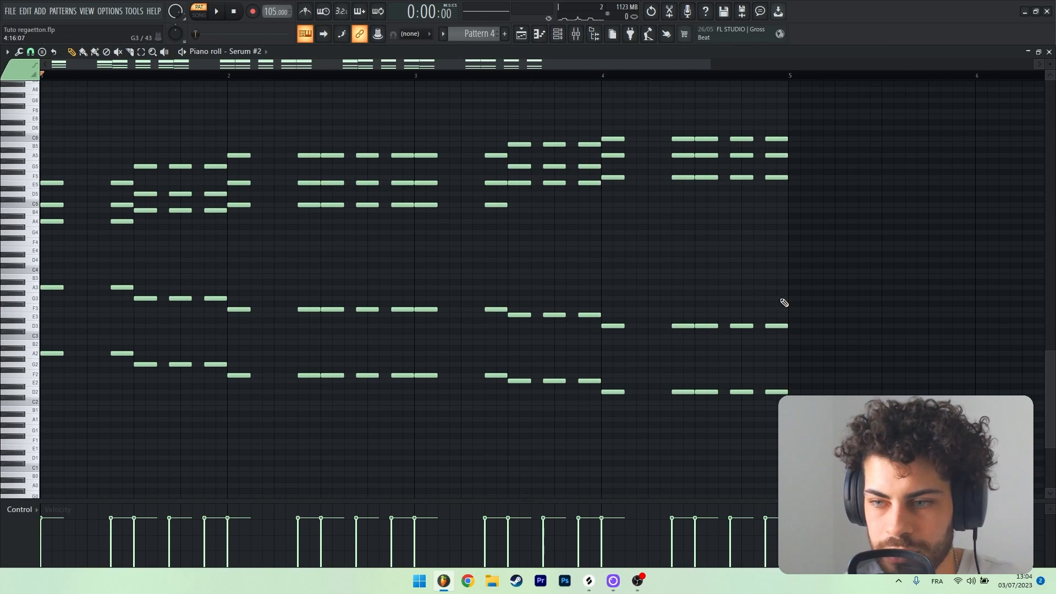
Delete all Serum #2 notes above the lowest bass line and transpose the remaining line up two octaves
{"action": "left_click_drag", "start_coordinate": [765, 323], "coordinate": [2, 65]}
{"action": "key", "text": "Delete"}
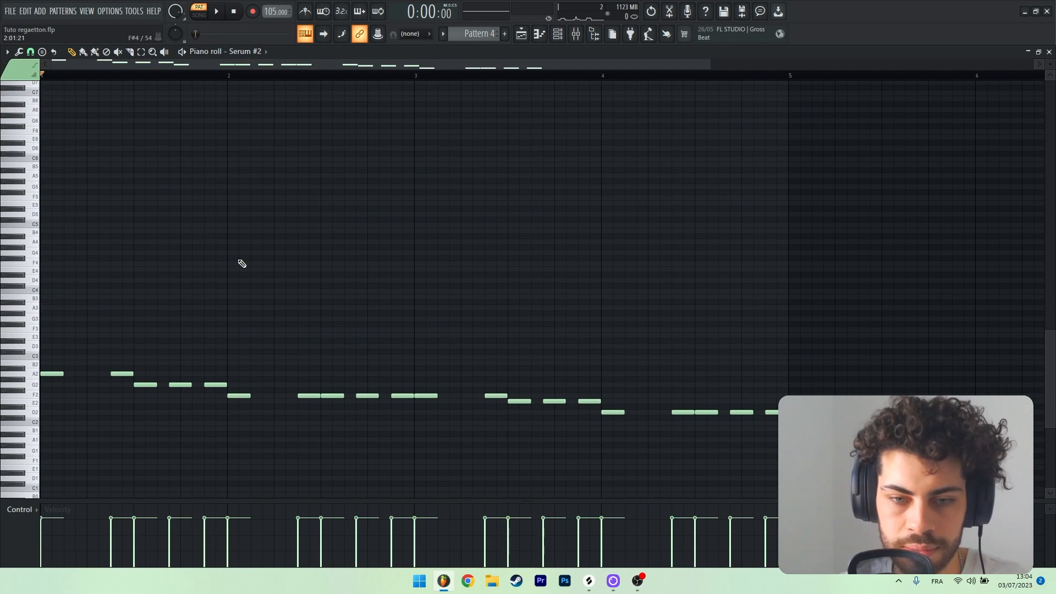
{"action": "key", "text": "ctrl+Up"}
{"action": "key", "text": "ctrl+Up"}
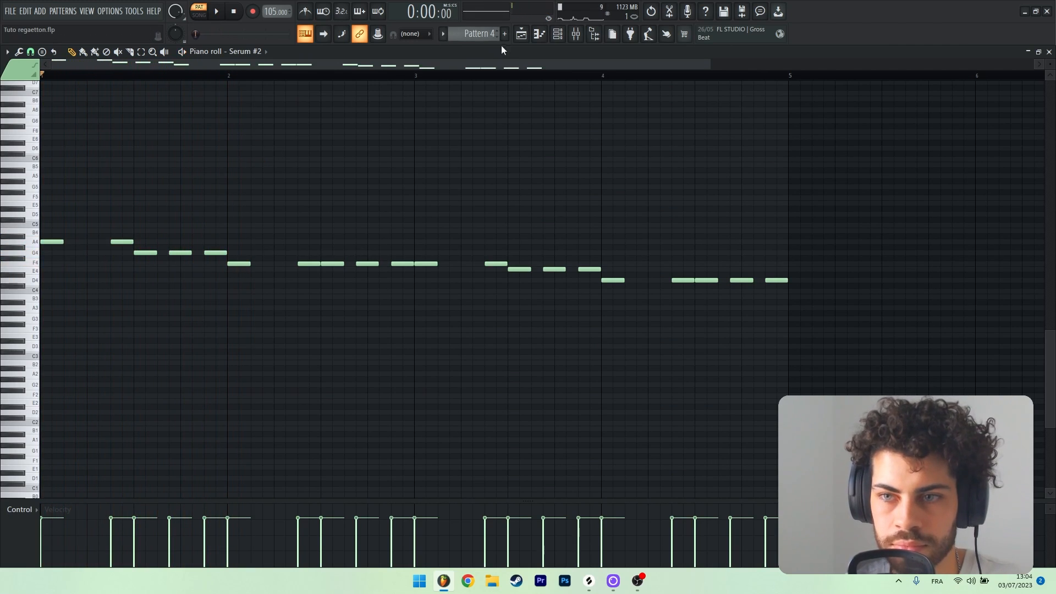
Place a Pattern 4 clip at bar 13 on Track 9 of the playlist and play the arrangement from there
{"action": "key", "text": "F5"}
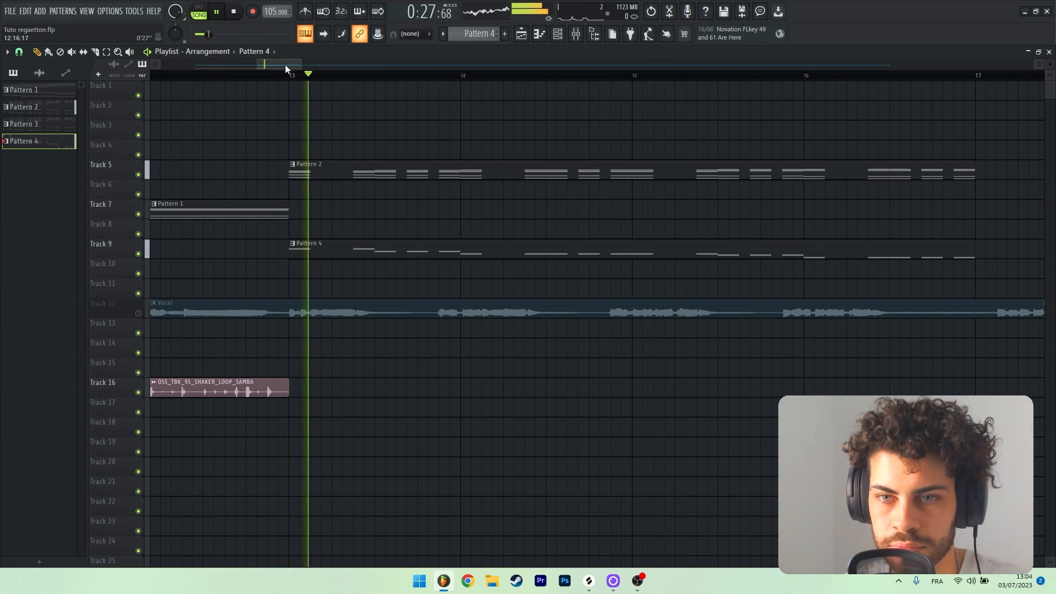
{"action": "scroll", "coordinate": [297, 64], "scroll_direction": "down", "scroll_amount": 3}
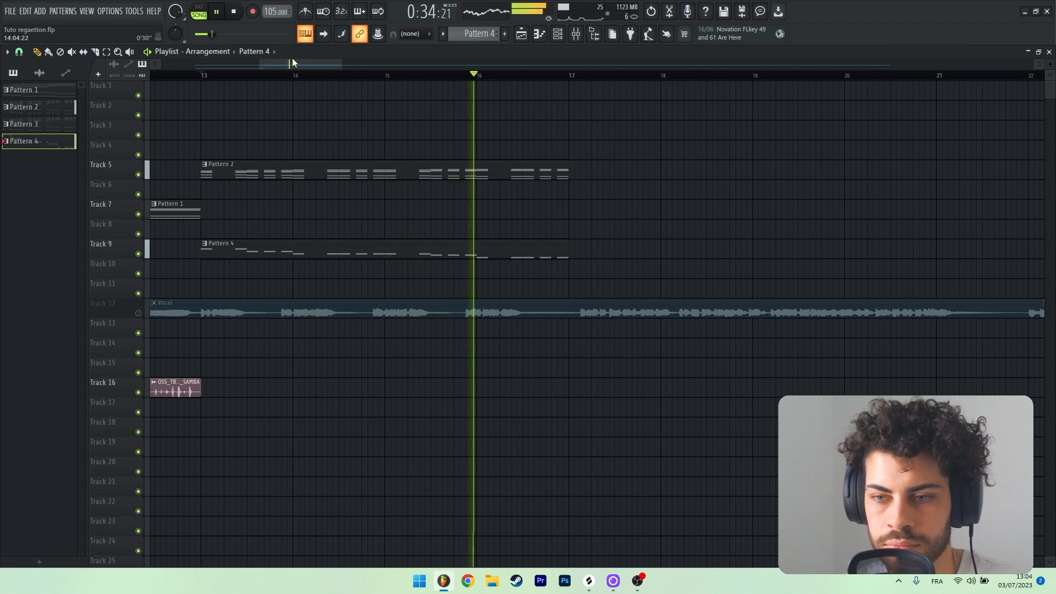
{"action": "key", "text": "space"}
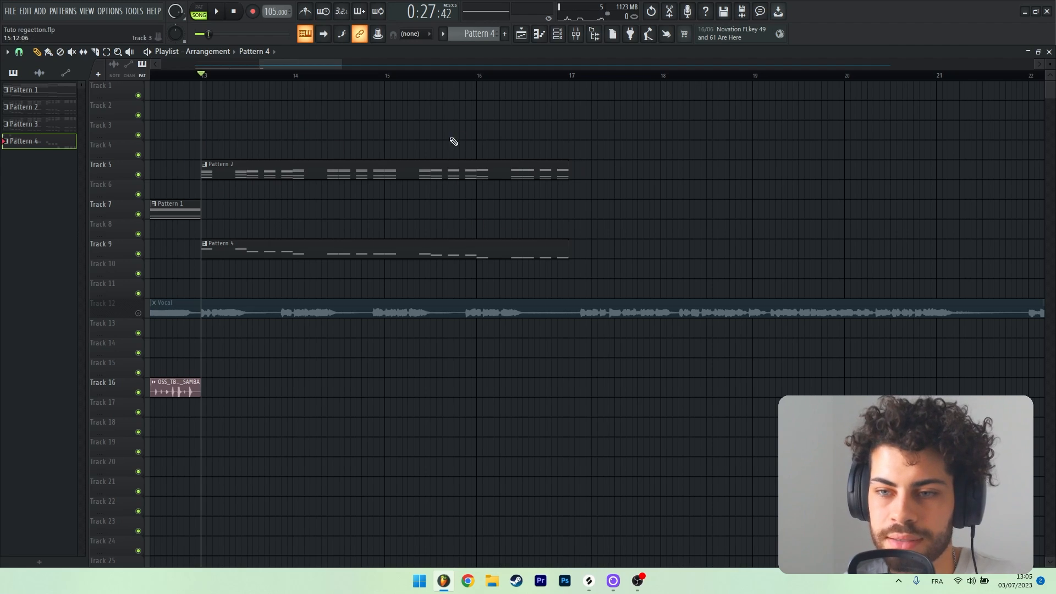
{"action": "left_click", "coordinate": [559, 34]}
{"action": "key", "text": "F6"}
{"action": "key", "text": "space"}
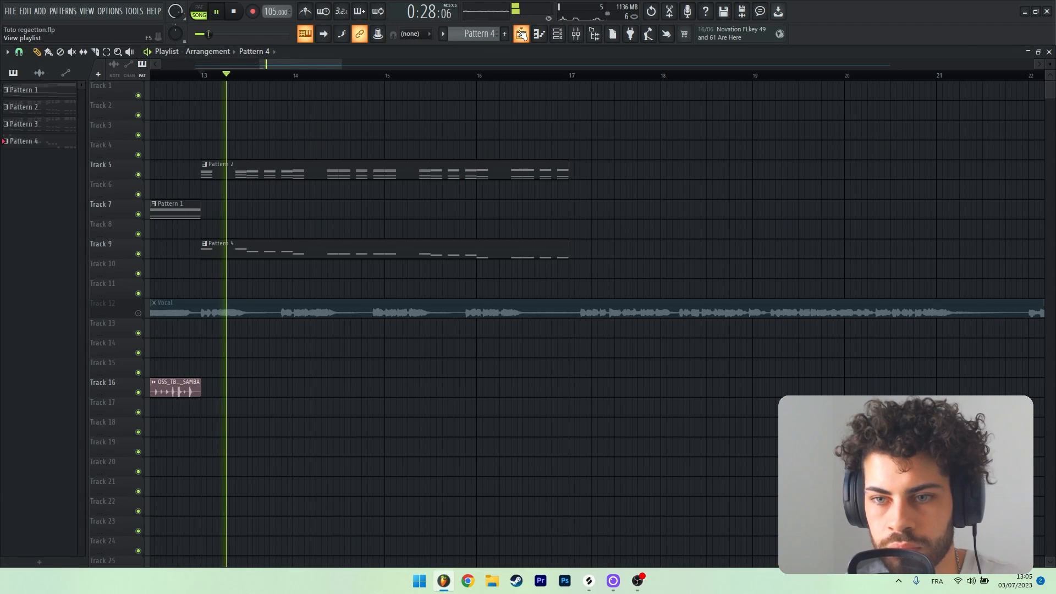
{"action": "scroll", "coordinate": [207, 82], "scroll_direction": "up", "scroll_amount": 2}
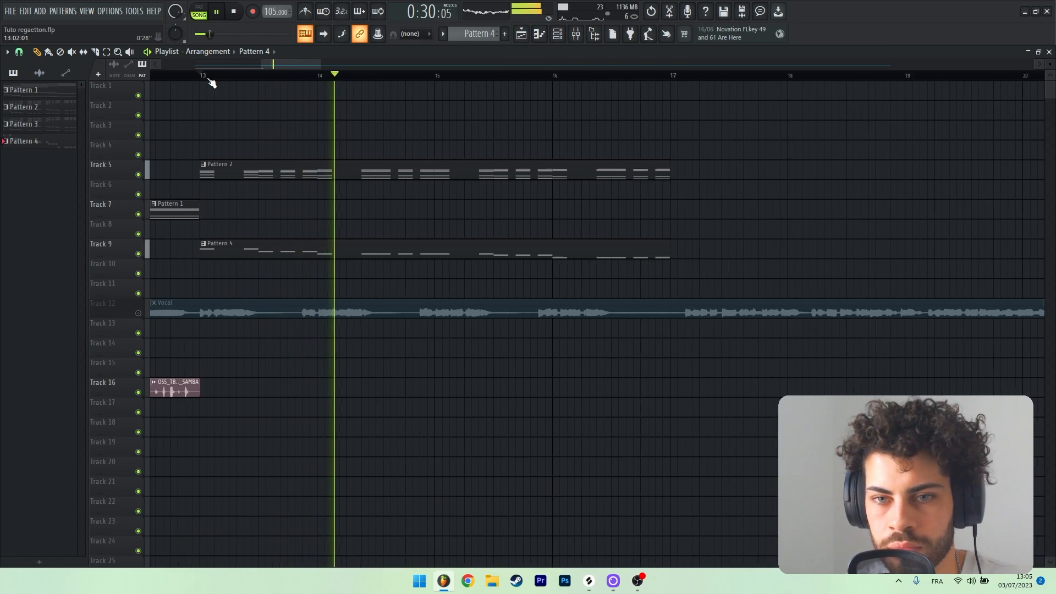
Compare the Serum #3 channel soloed and in the mix during playback, and set its volume to 78%
{"action": "key", "text": "F6"}
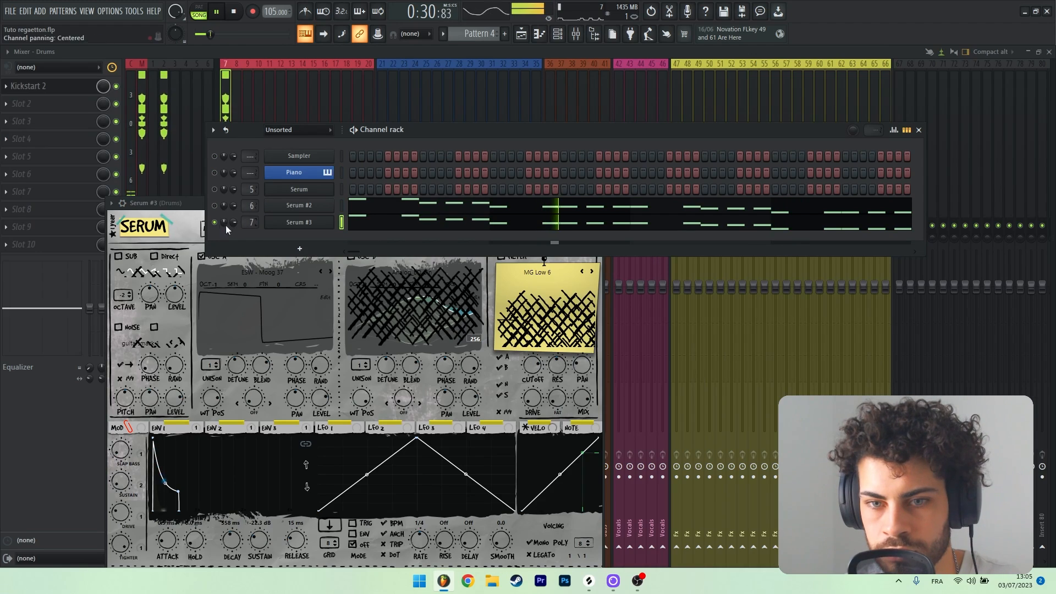
{"action": "right_click", "coordinate": [225, 226]}
{"action": "left_click", "coordinate": [231, 227]}
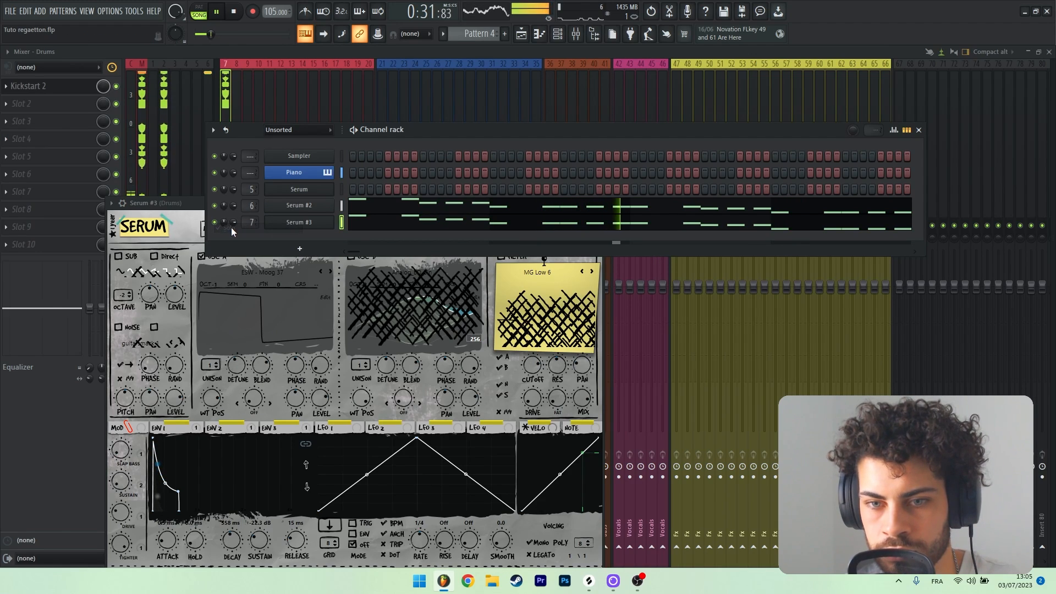
{"action": "left_click_drag", "start_coordinate": [233, 222], "coordinate": [233, 236]}
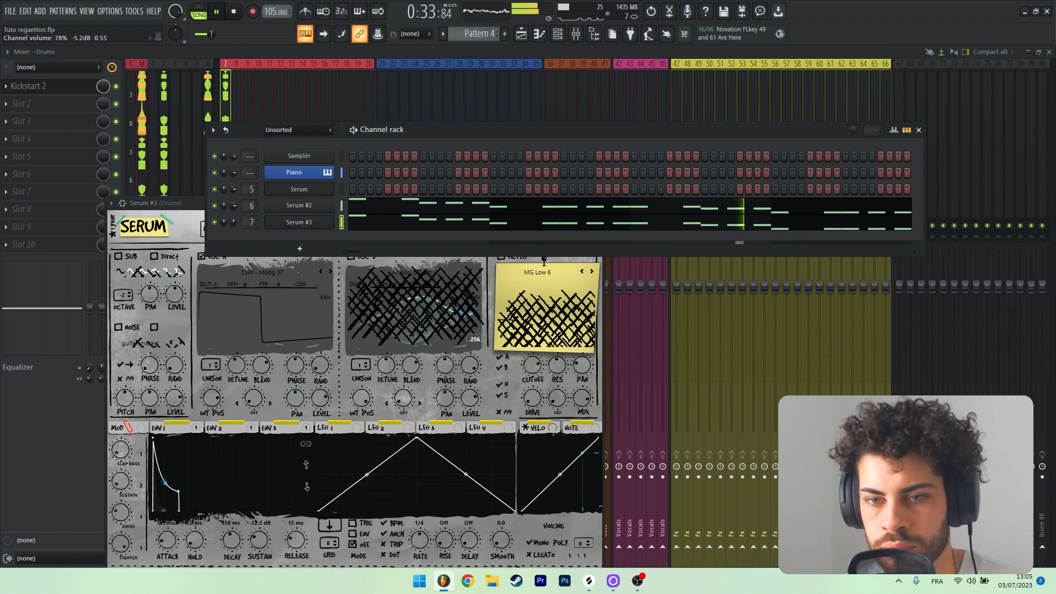
{"action": "right_click", "coordinate": [216, 224]}
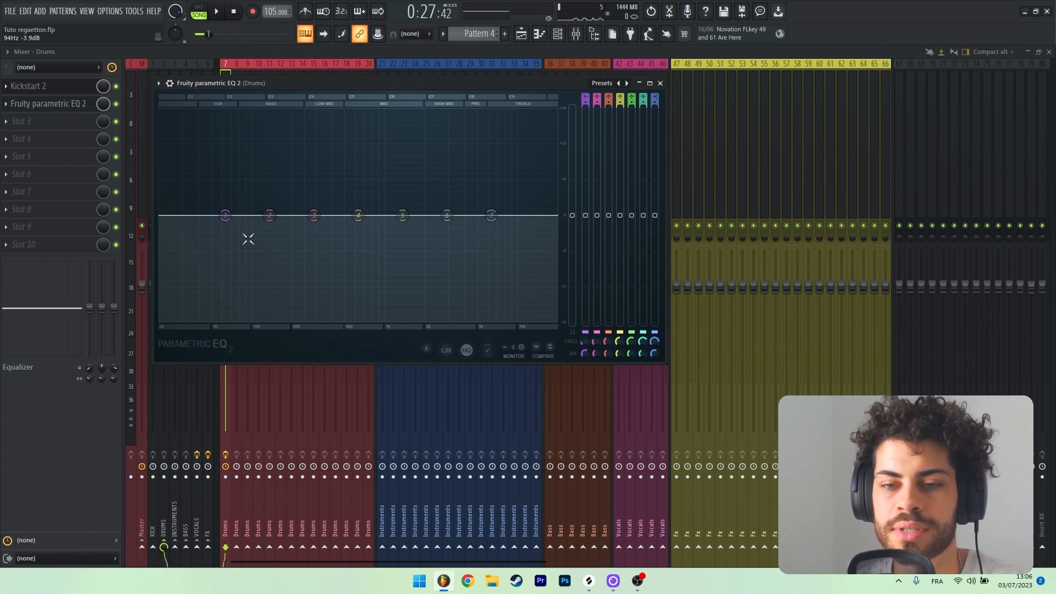
Pull high-shelf band 7 of the Drums track equalizer down to -18 dB and sweep its frequency below 409 Hz during playback
{"action": "left_click_drag", "start_coordinate": [492, 215], "coordinate": [347, 315]}
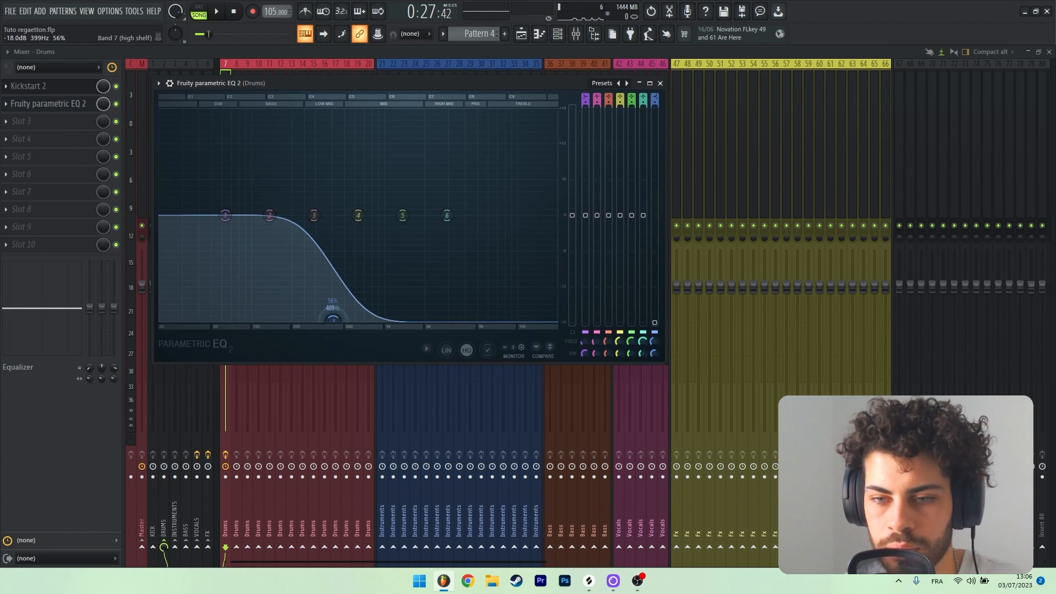
{"action": "key", "text": "space"}
{"action": "left_click_drag", "start_coordinate": [264, 320], "coordinate": [301, 320]}
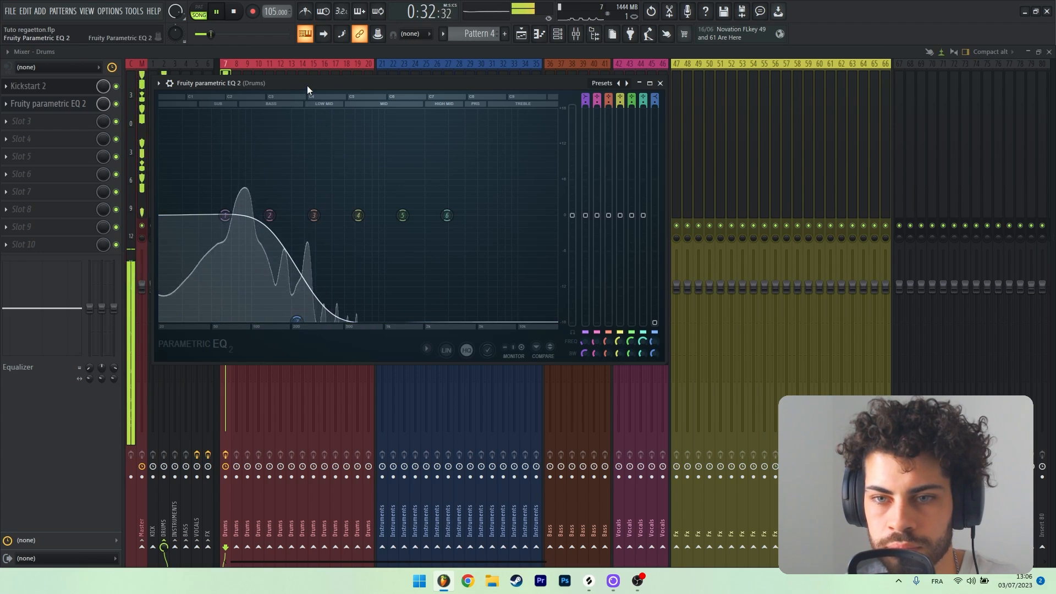
{"action": "left_click_drag", "start_coordinate": [307, 84], "coordinate": [349, 149]}
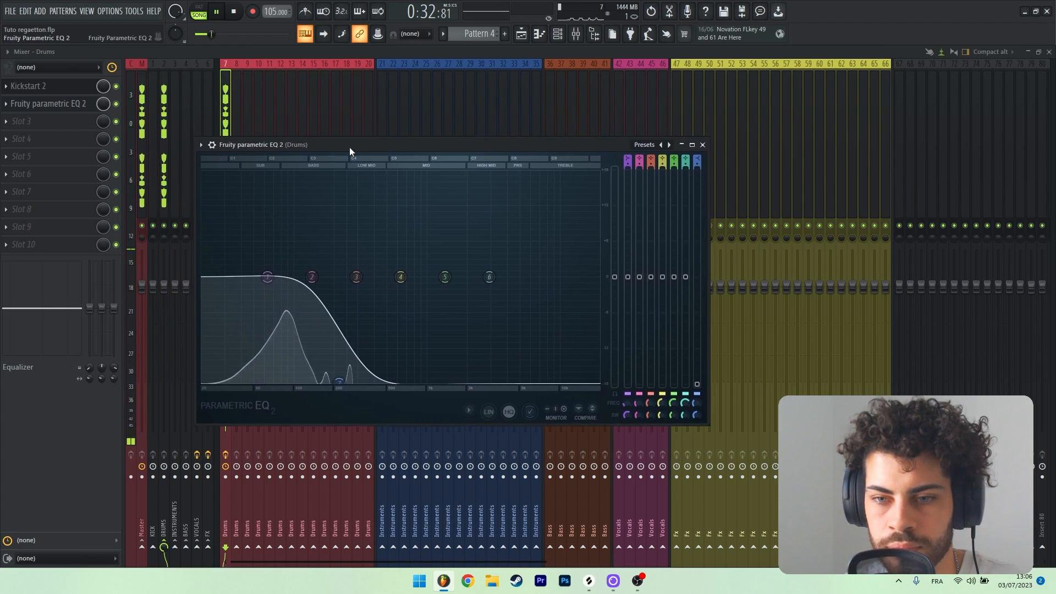
Reopen the Drums track equalizer and lower band 7 to about 107 Hz at -17.5 dB
{"action": "left_click", "coordinate": [540, 34]}
{"action": "left_click", "coordinate": [576, 35]}
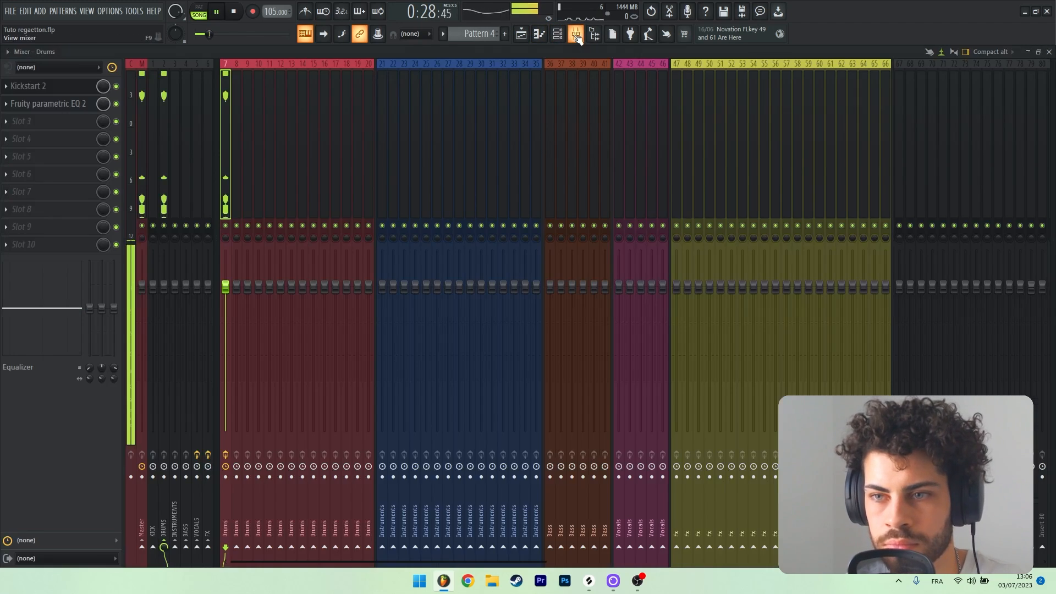
{"action": "left_click", "coordinate": [60, 110]}
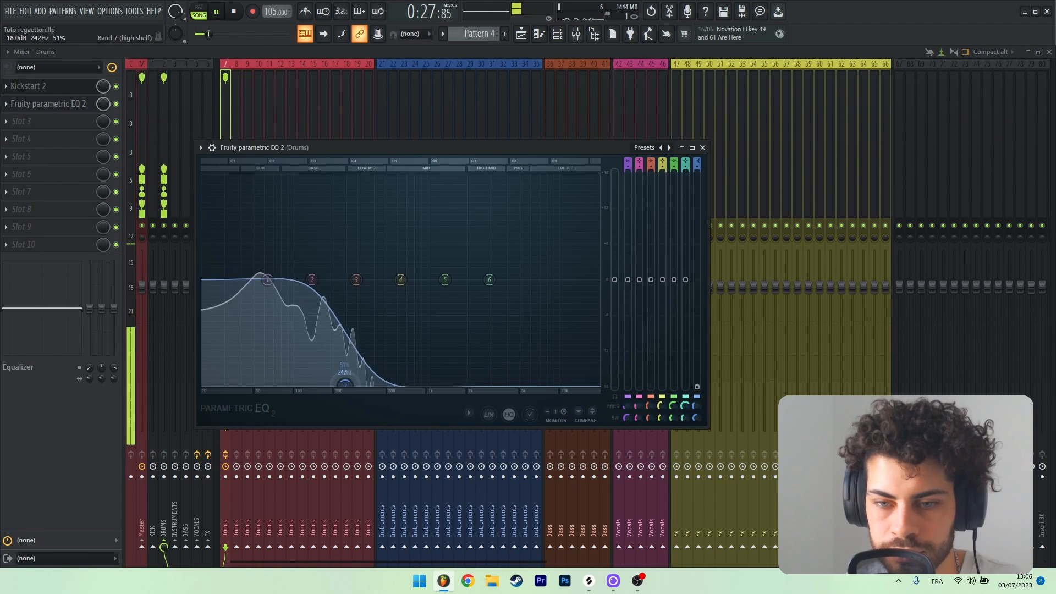
{"action": "left_click_drag", "start_coordinate": [344, 384], "coordinate": [319, 389]}
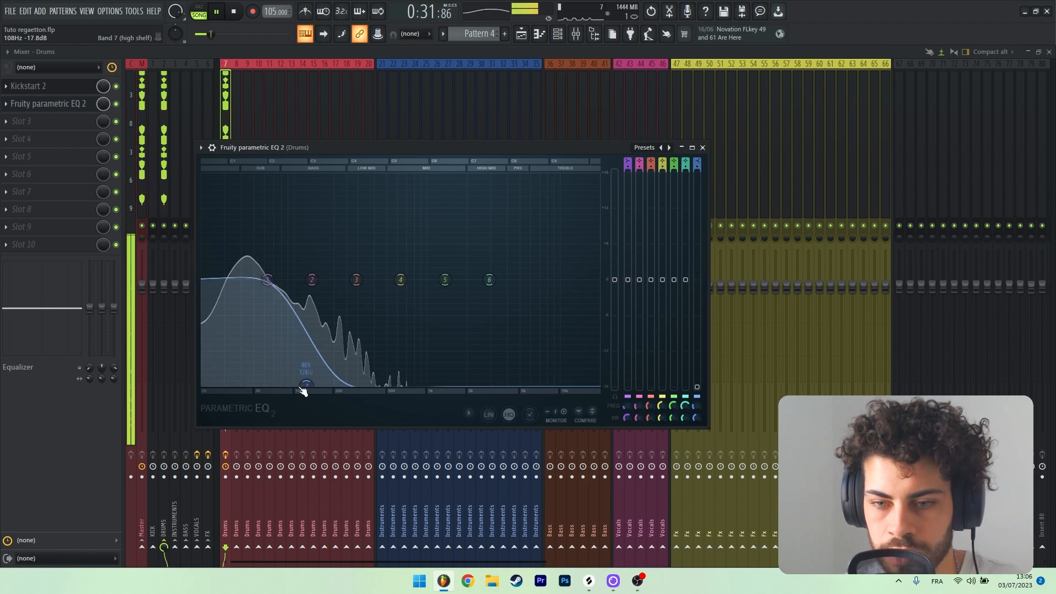
{"action": "left_click_drag", "start_coordinate": [308, 390], "coordinate": [302, 389]}
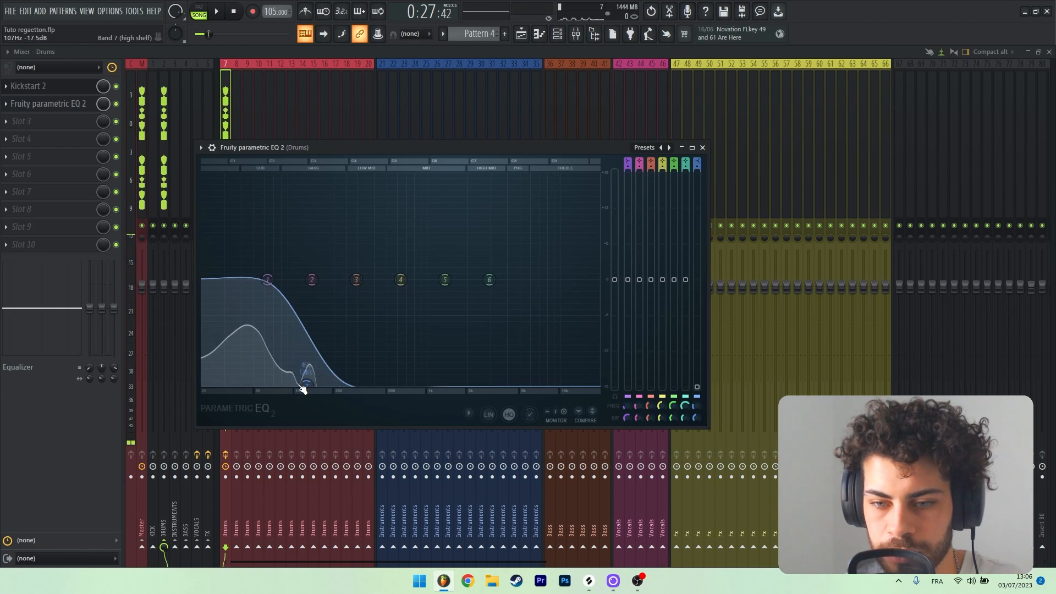
Load Fruity Parametric EQ 2 into slot 2 of the FX mixer track and enlarge its window
{"action": "left_click", "coordinate": [209, 115]}
{"action": "left_click", "coordinate": [48, 110]}
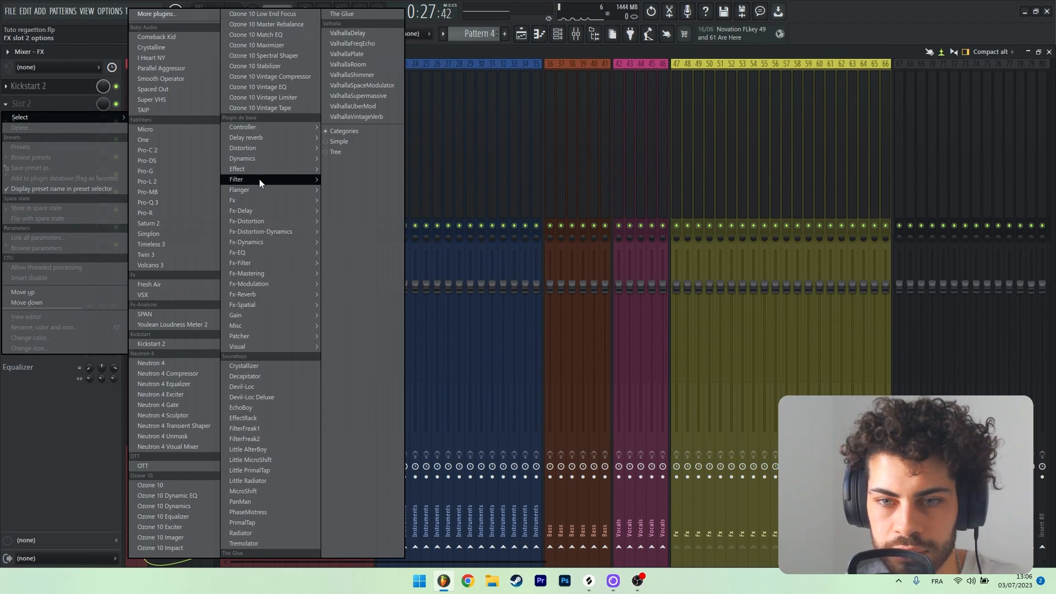
{"action": "mouse_move", "coordinate": [261, 180]}
{"action": "left_click", "coordinate": [367, 179]}
{"action": "left_click_drag", "start_coordinate": [182, 203], "coordinate": [216, 110]}
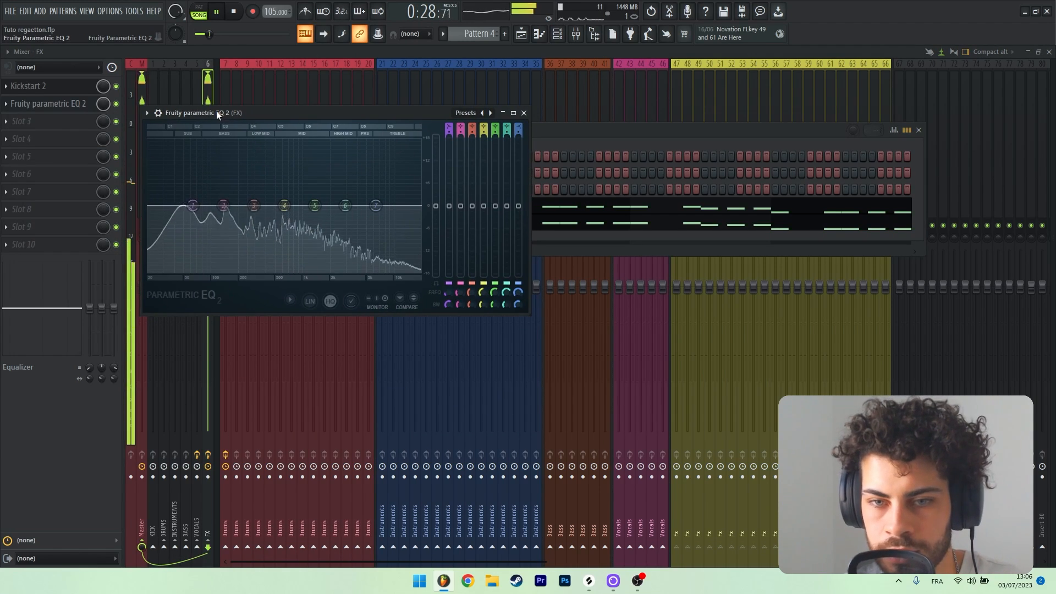
{"action": "left_click_drag", "start_coordinate": [530, 308], "coordinate": [740, 421]}
{"action": "key", "text": "space"}
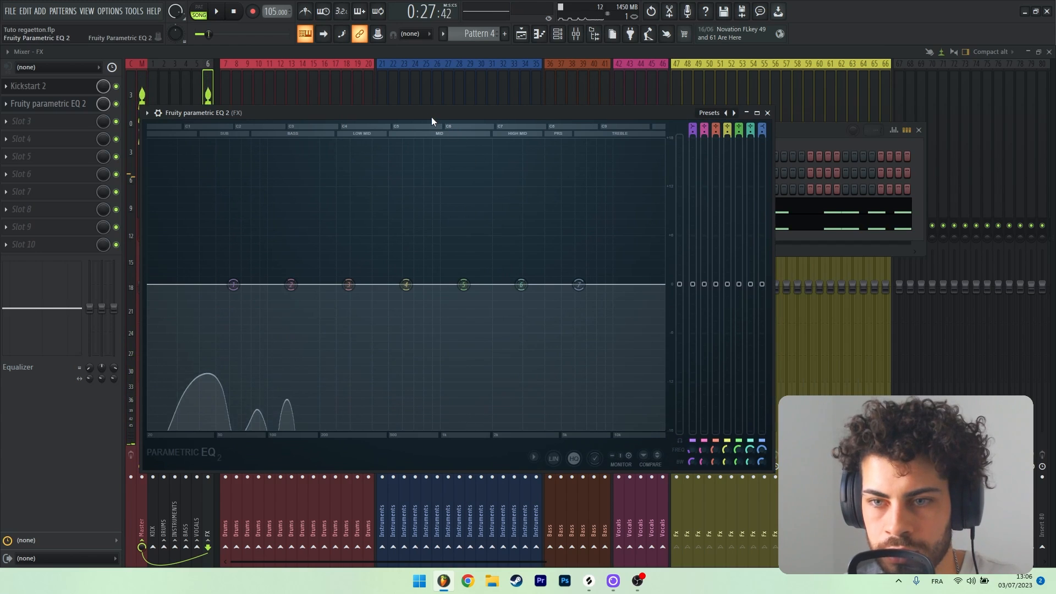
{"action": "left_click_drag", "start_coordinate": [431, 116], "coordinate": [424, 94]}
Cut the low end on the FX track by pulling equalizer band 1 to its minimum while playing the arrangement
{"action": "key", "text": "space"}
{"action": "left_click_drag", "start_coordinate": [227, 261], "coordinate": [222, 405]}
{"action": "key", "text": "space"}
{"action": "key", "text": "space"}
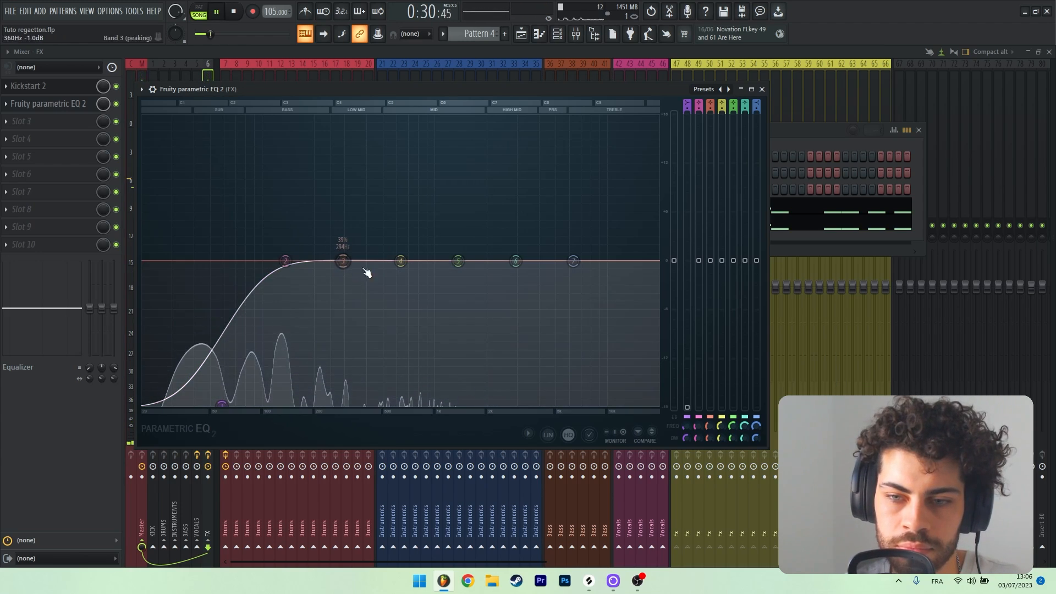
Boost FX equalizer band 4 by about 2.9 dB near 642 Hz, adjust its settings, and raise band 5 slightly
{"action": "left_click_drag", "start_coordinate": [400, 261], "coordinate": [405, 238]}
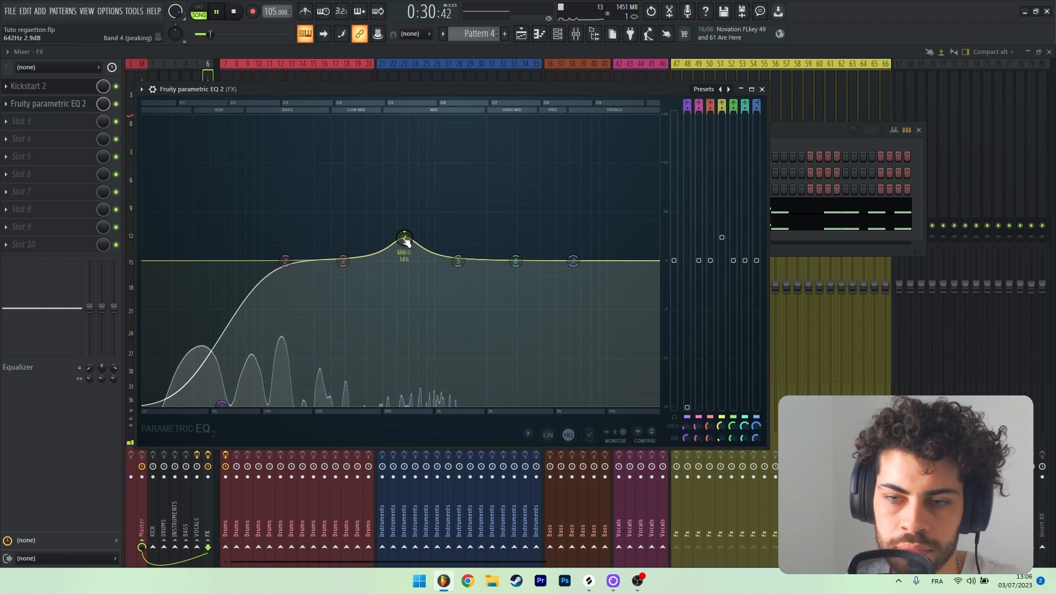
{"action": "right_click", "coordinate": [404, 238]}
{"action": "left_click", "coordinate": [430, 252]}
{"action": "mouse_move", "coordinate": [458, 261]}
{"action": "left_mouse_down"}
{"action": "mouse_move", "coordinate": [457, 231]}
{"action": "mouse_move", "coordinate": [474, 217]}
{"action": "mouse_move", "coordinate": [477, 230]}
{"action": "mouse_move", "coordinate": [451, 243]}
{"action": "left_mouse_up"}
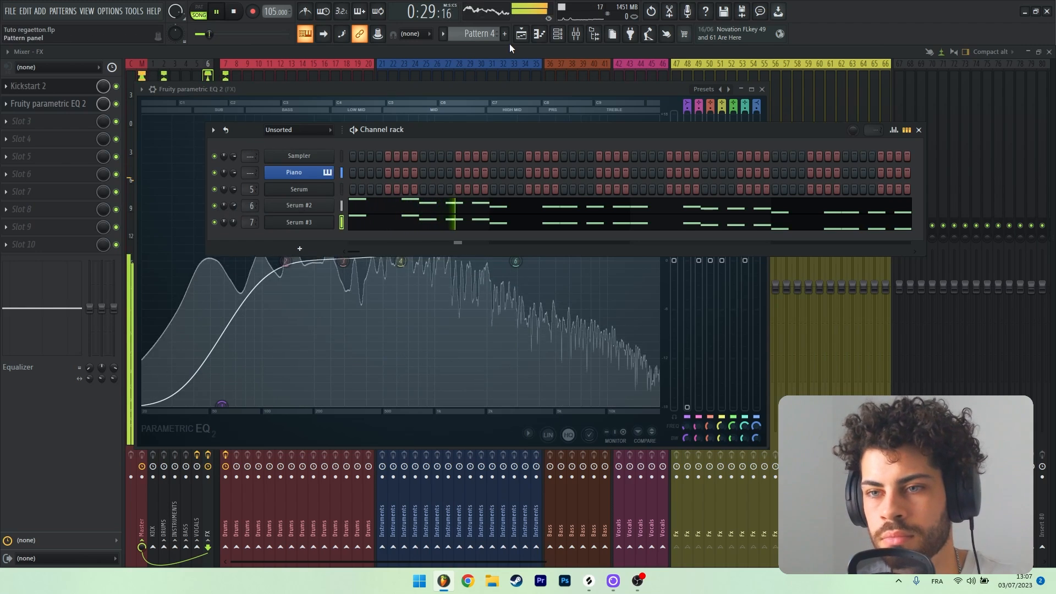
{"action": "left_click", "coordinate": [521, 35]}
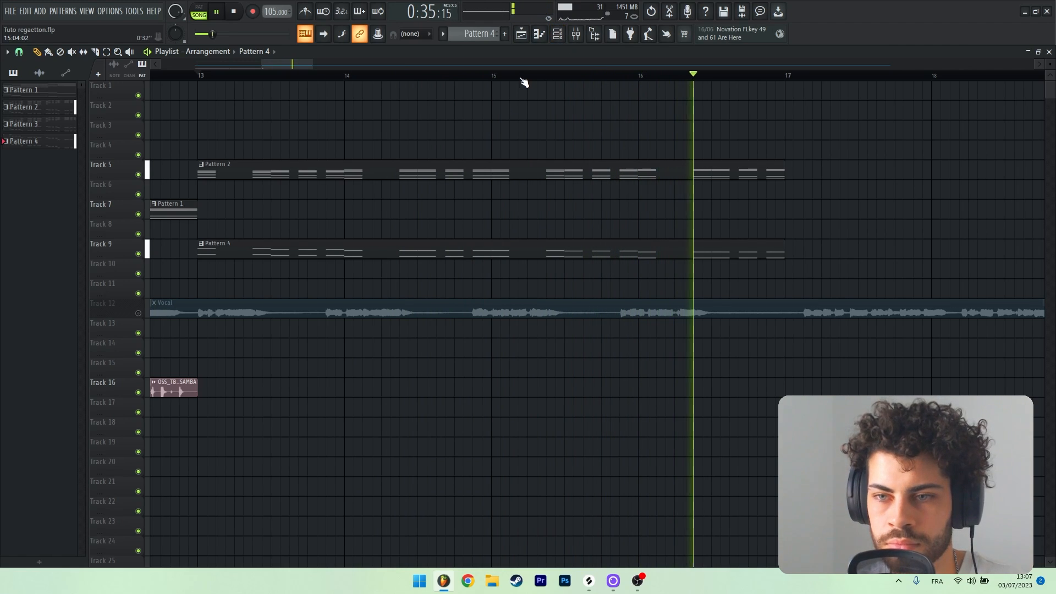
Return to the start of bar 13 and open the Serum #2 notes of Pattern 4 for editing
{"action": "scroll", "coordinate": [524, 83], "scroll_direction": "down", "scroll_amount": 2}
{"action": "key", "text": "space"}
{"action": "scroll", "coordinate": [559, 60], "scroll_direction": "up", "scroll_amount": 2}
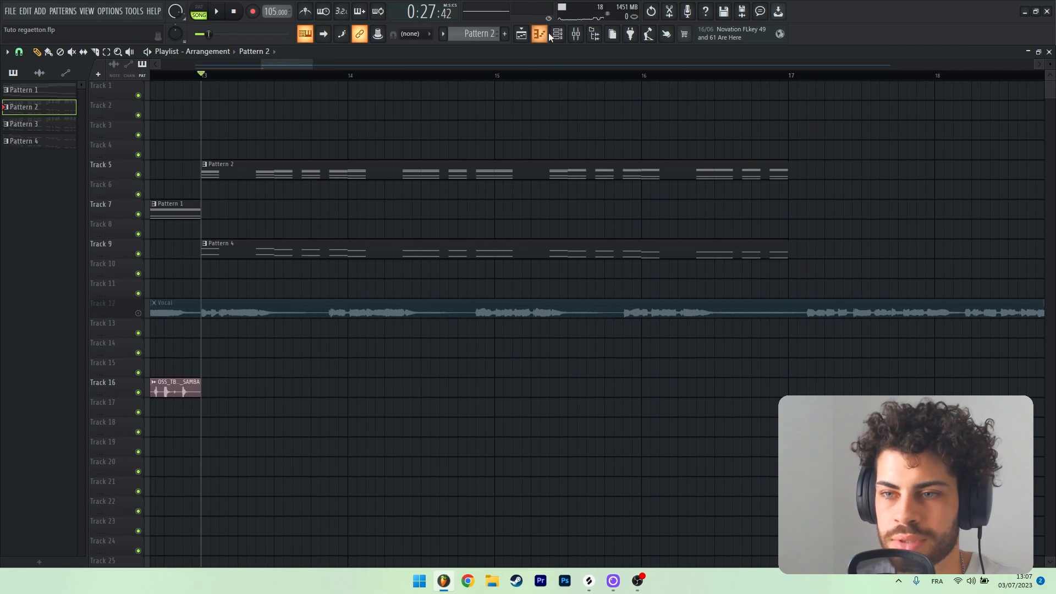
{"action": "left_click", "coordinate": [557, 35]}
{"action": "scroll", "coordinate": [500, 33], "scroll_direction": "down", "scroll_amount": 1}
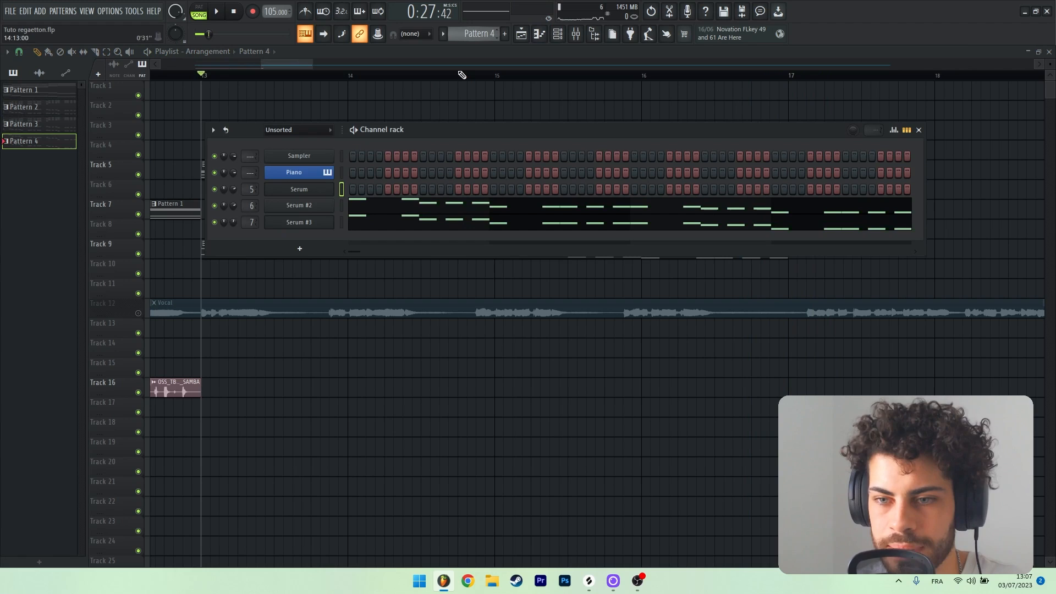
{"action": "left_click", "coordinate": [366, 206]}
Fill the short gaps in the Serum #2 melody with connecting notes on G4, F4, E4 and D4 while it plays
{"action": "key", "text": "space"}
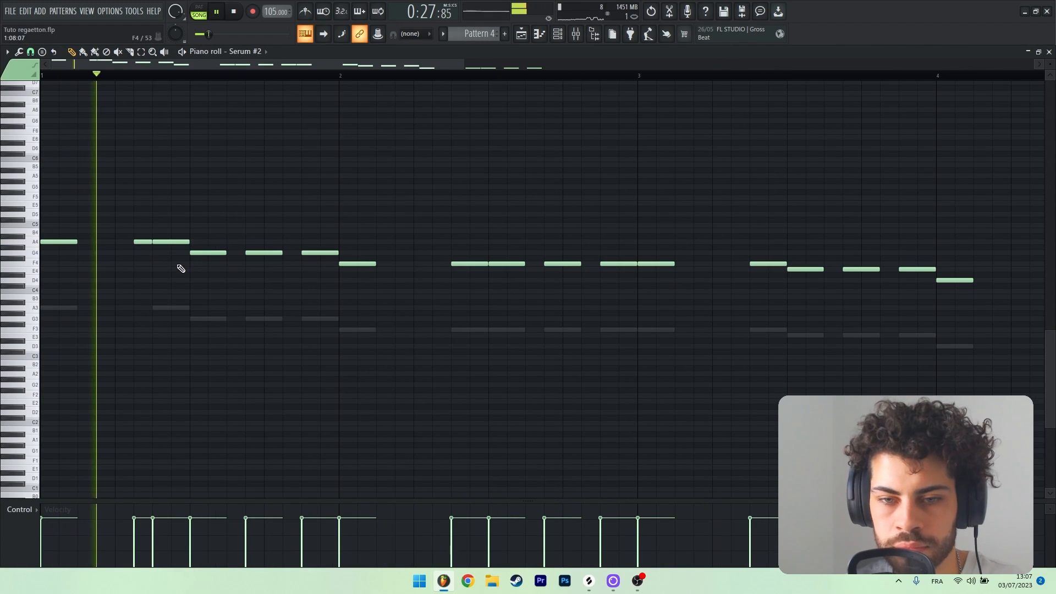
{"action": "left_click", "coordinate": [287, 253]}
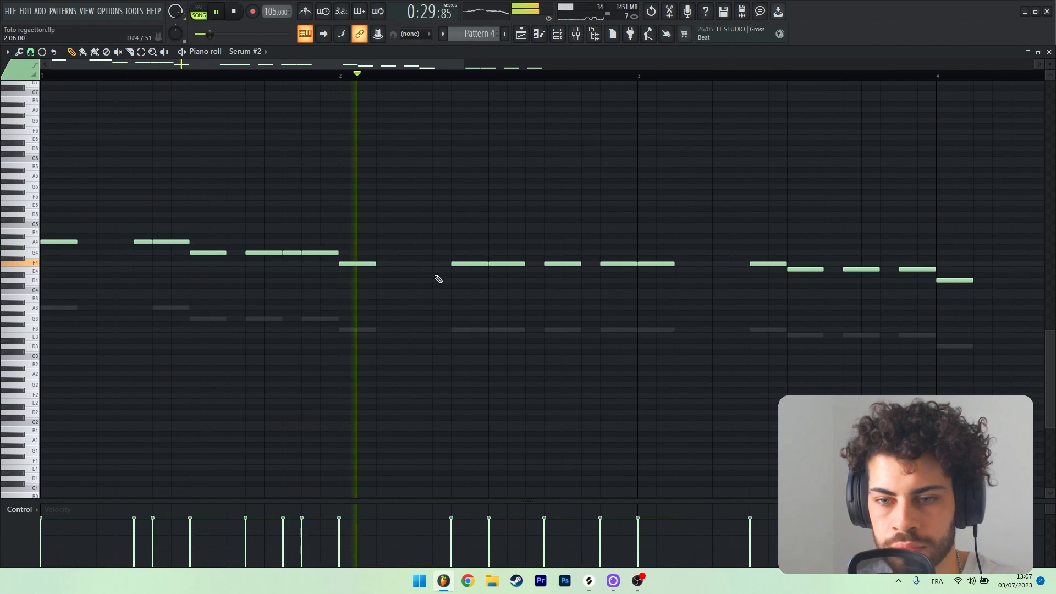
{"action": "left_click", "coordinate": [530, 264]}
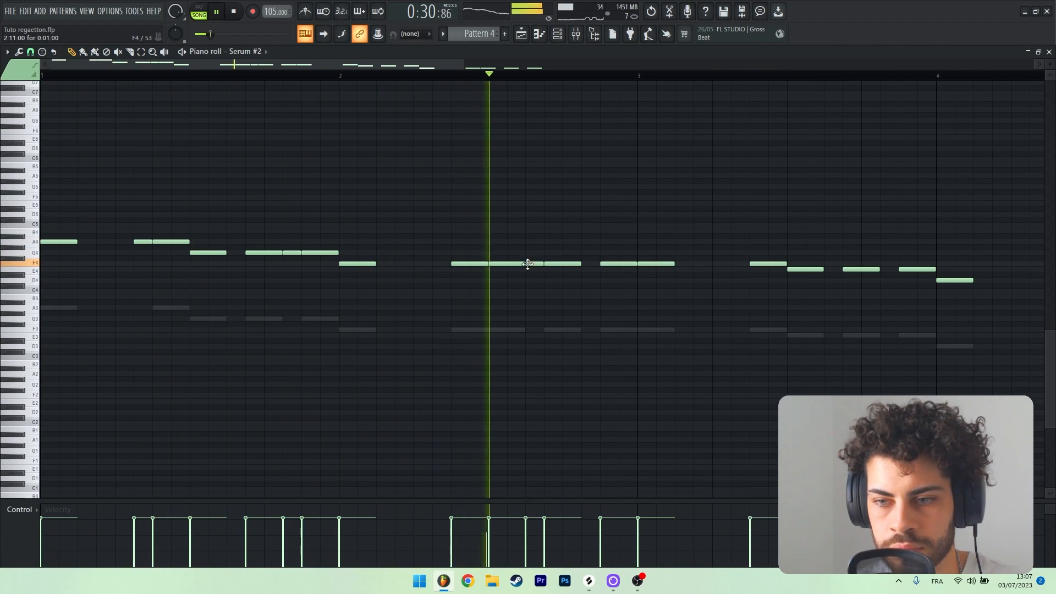
{"action": "left_click", "coordinate": [736, 263]}
{"action": "scroll", "coordinate": [598, 91], "scroll_direction": "down", "scroll_amount": 1}
{"action": "left_click", "coordinate": [715, 269]}
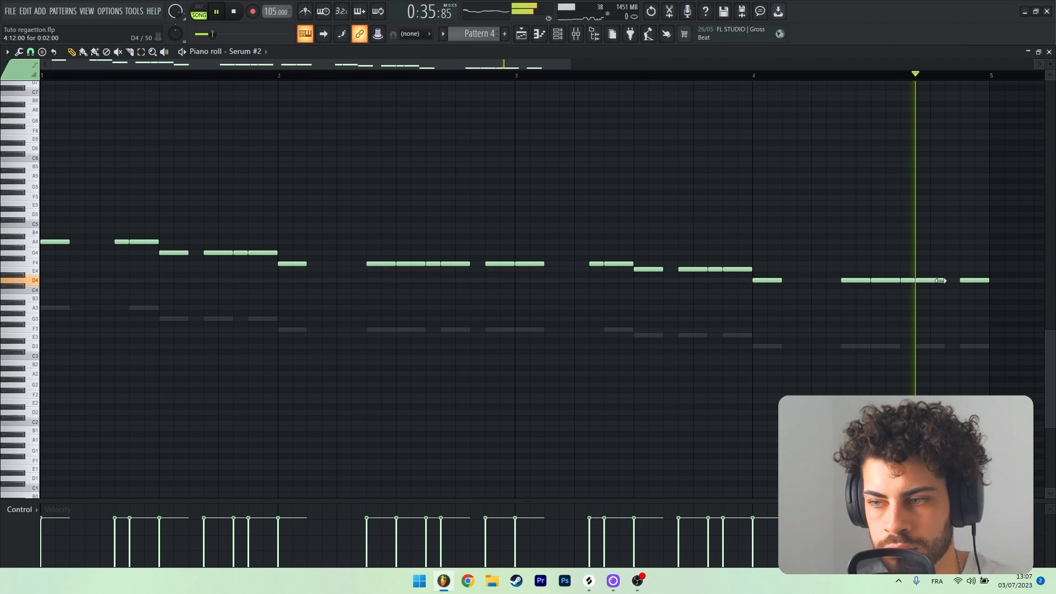
{"action": "scroll", "coordinate": [753, 69], "scroll_direction": "right", "scroll_amount": 1}
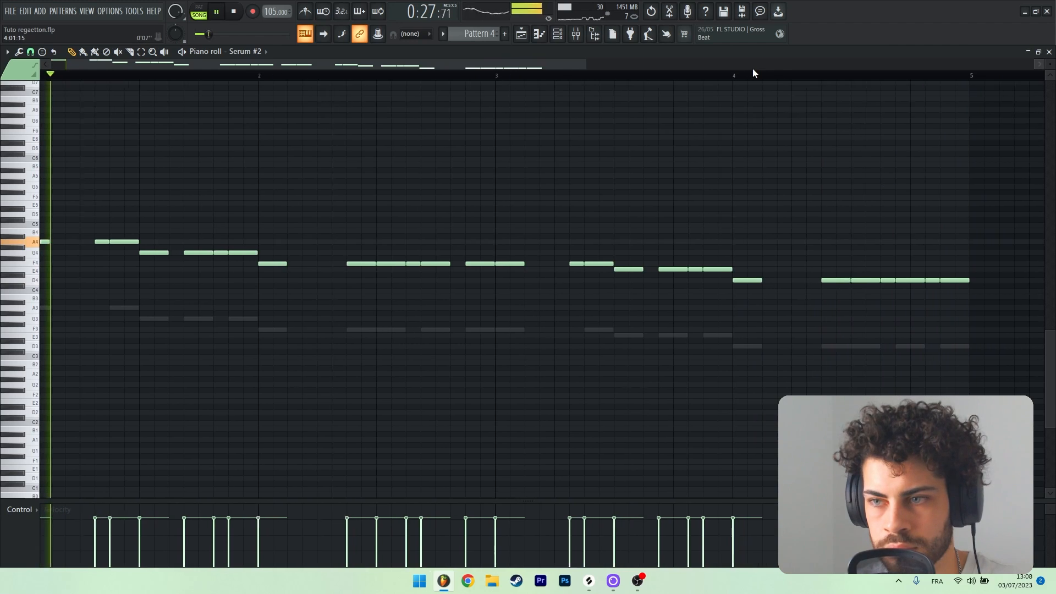
{"action": "left_click", "coordinate": [727, 80]}
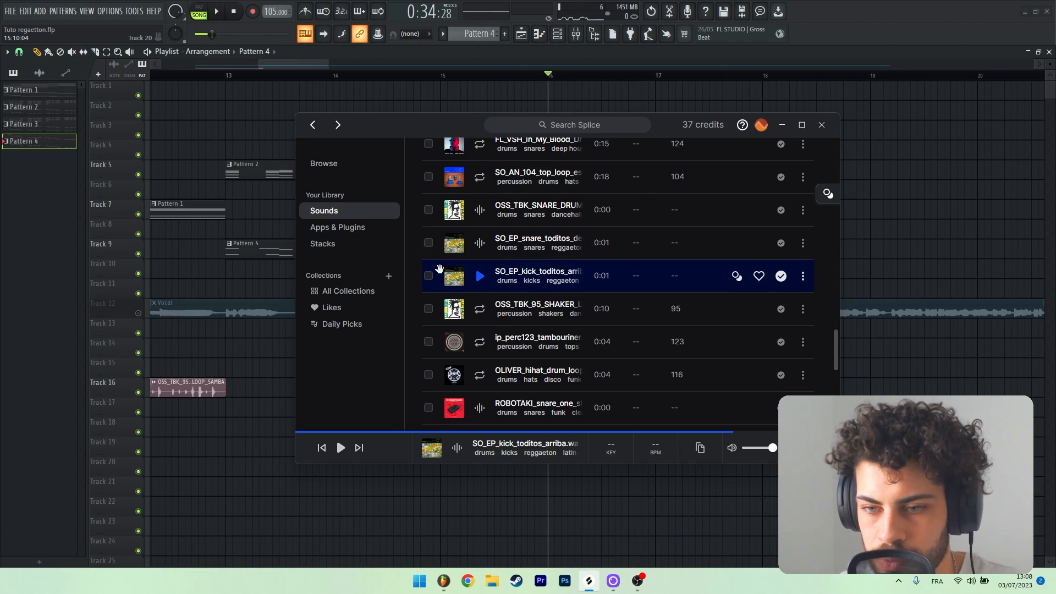
Bring the SO_EP kick, SO_EP snare and OSS_TBK snare one-shot samples from Splice into bar 13 on Tracks 19, 20 and 21
{"action": "left_click_drag", "start_coordinate": [439, 267], "coordinate": [234, 449]}
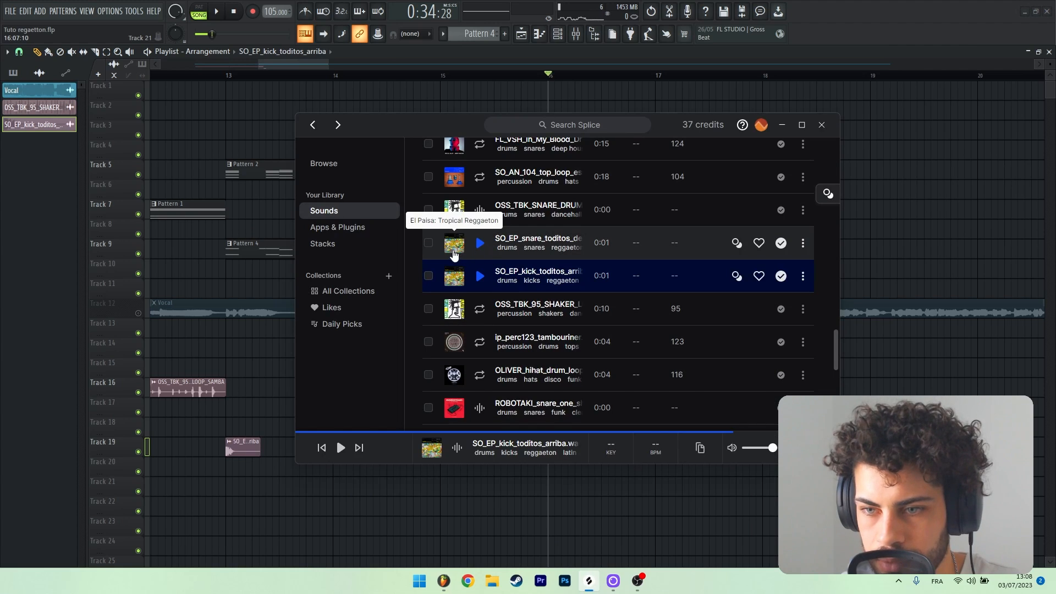
{"action": "left_click_drag", "start_coordinate": [454, 252], "coordinate": [305, 324]}
{"action": "left_click_drag", "start_coordinate": [305, 324], "coordinate": [256, 469]}
{"action": "left_click_drag", "start_coordinate": [454, 210], "coordinate": [256, 489]}
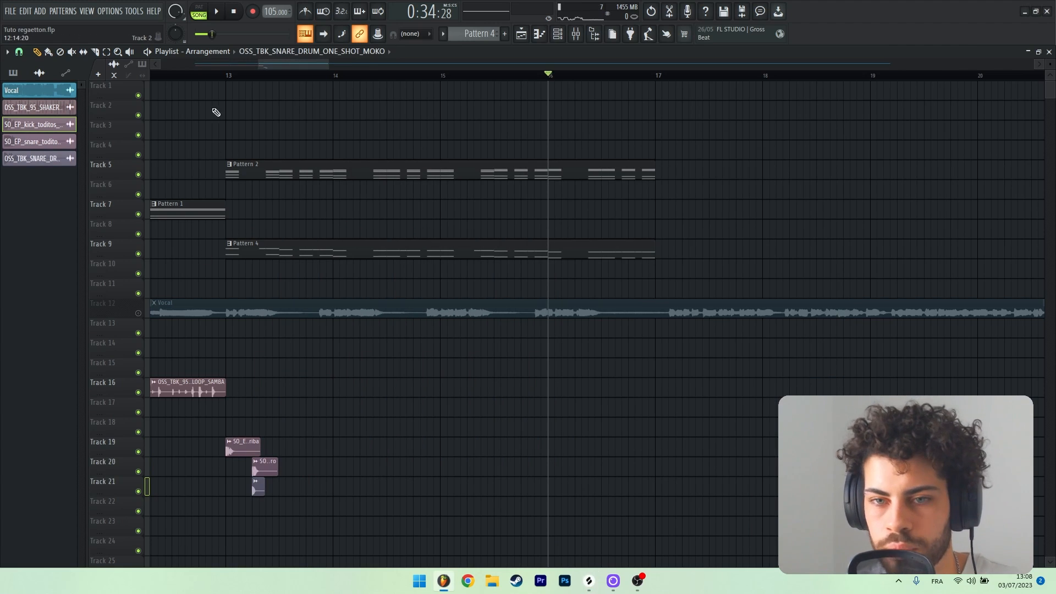
Mute the kick on Track 19 and audition the layered snares repeated every two beats across bars 13 and 14
{"action": "scroll", "coordinate": [226, 81], "scroll_direction": "up", "scroll_amount": 4}
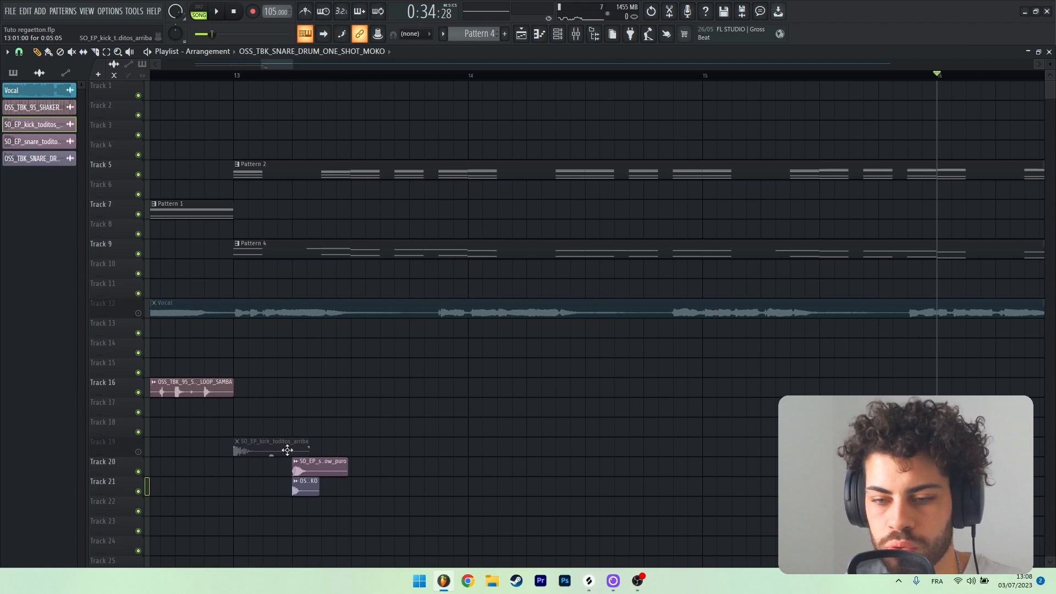
{"action": "scroll", "coordinate": [407, 76], "scroll_direction": "right", "scroll_amount": 1}
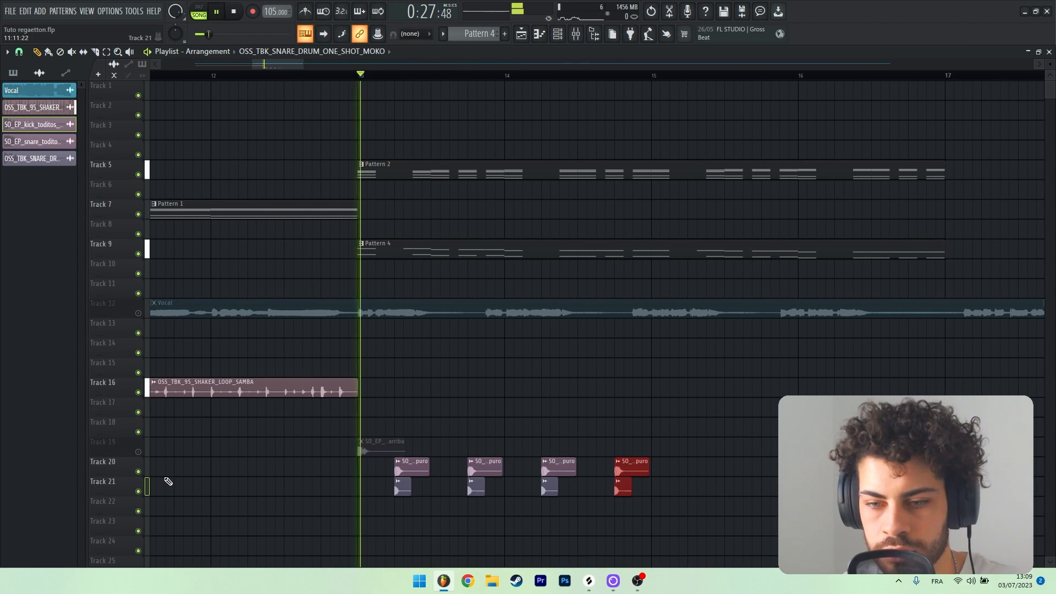
{"action": "key", "text": "space"}
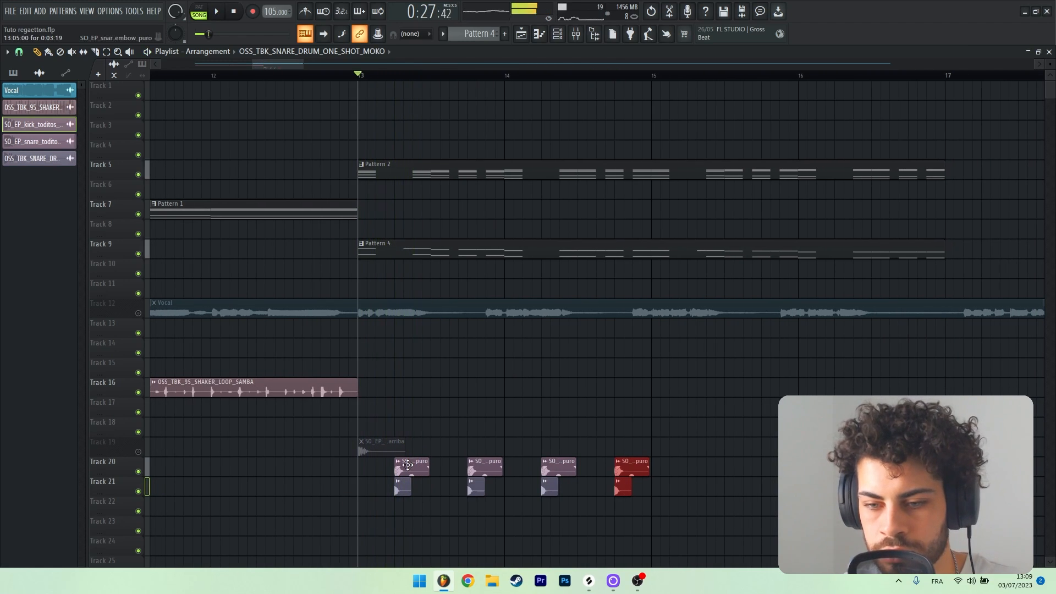
{"action": "key", "text": "space"}
{"action": "left_click", "coordinate": [447, 408], "text": "ctrl"}
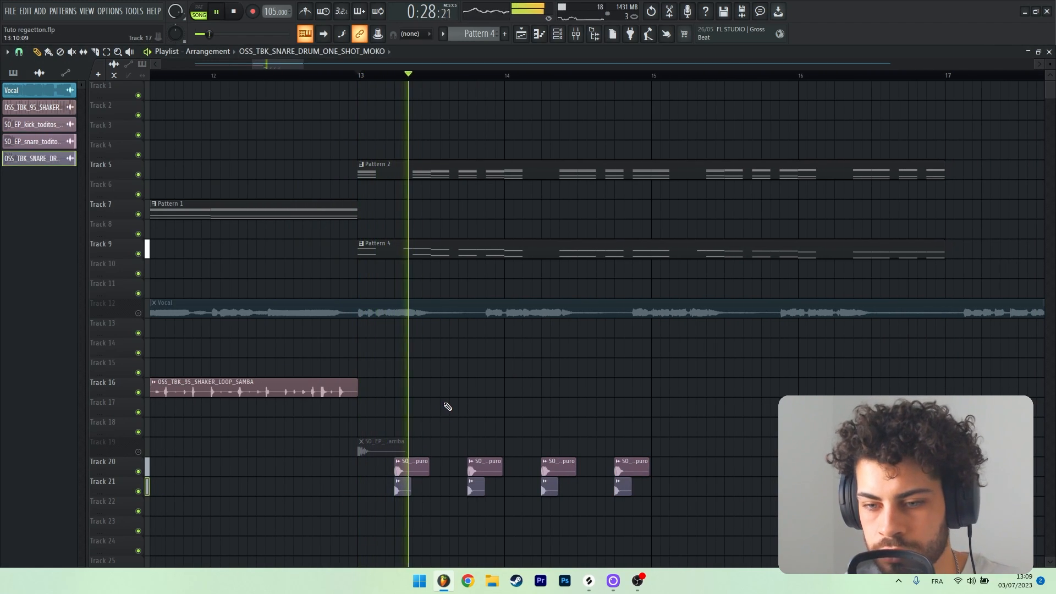
{"action": "key", "text": "space"}
{"action": "key", "text": "space"}
{"action": "left_click", "coordinate": [140, 452]}
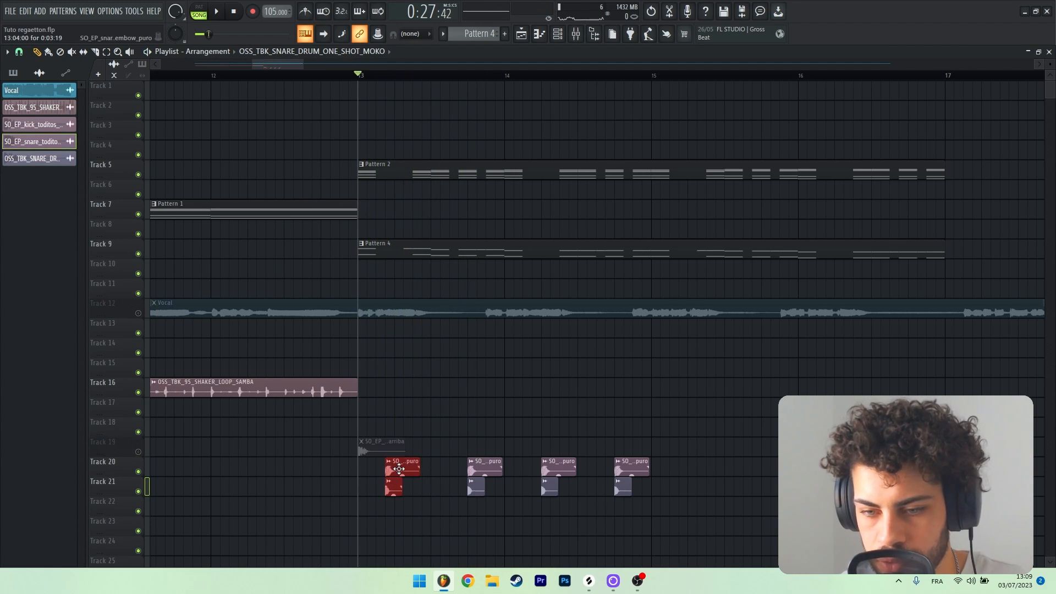
Shift the first snare pair to step 4 of bar 13, shorten the SO_EP snare clip, and repeat the pair four times one beat apart
{"action": "scroll", "coordinate": [438, 77], "scroll_direction": "up", "scroll_amount": 4}
{"action": "scroll", "coordinate": [432, 207], "scroll_direction": "down", "scroll_amount": 3}
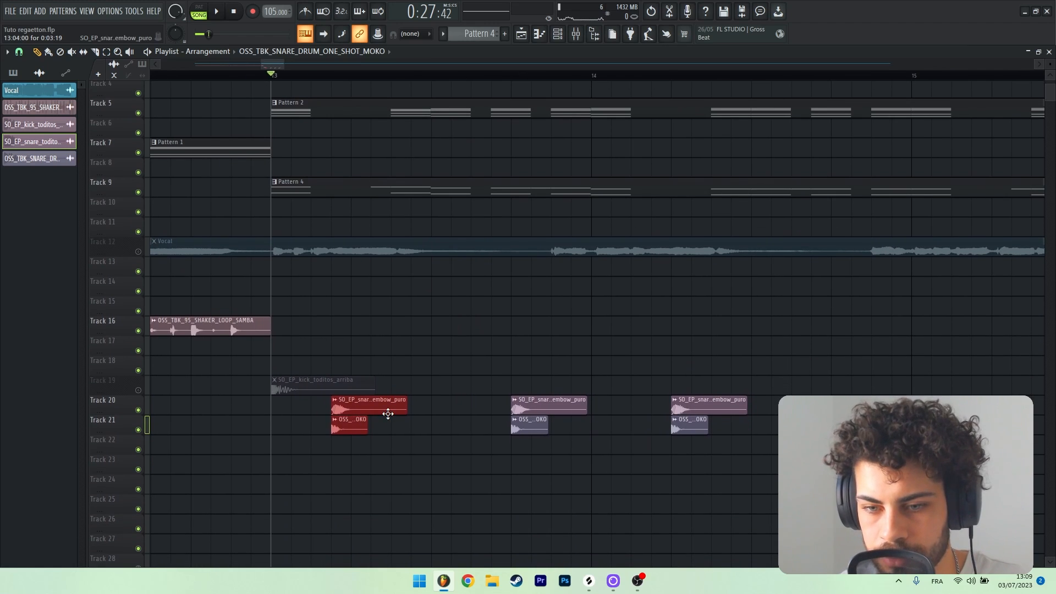
{"action": "left_click", "coordinate": [440, 372], "text": "ctrl"}
{"action": "left_click_drag", "start_coordinate": [407, 401], "coordinate": [389, 401]}
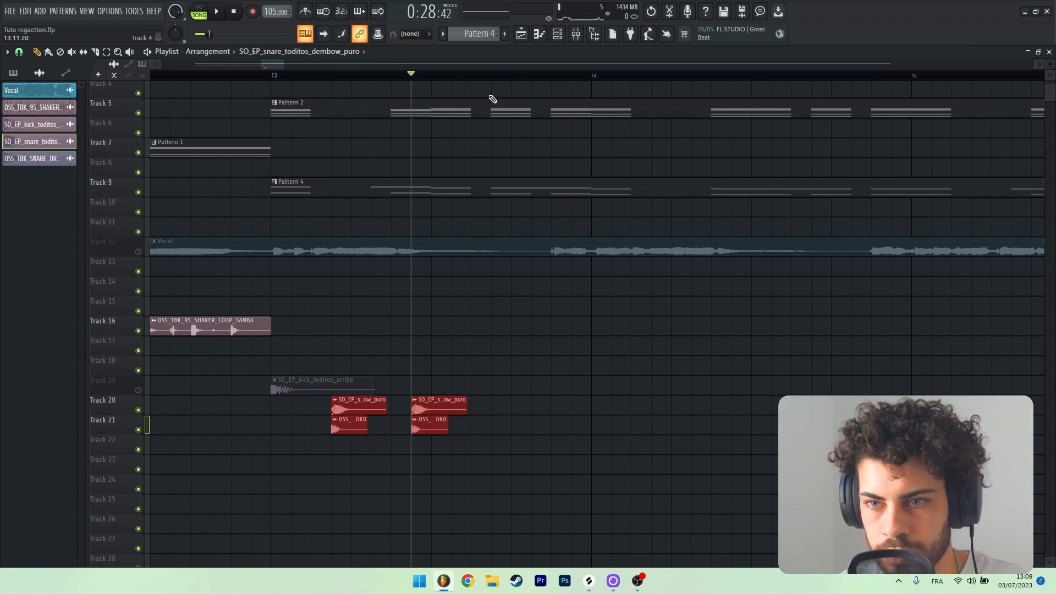
{"action": "left_click", "coordinate": [492, 76]}
{"action": "key", "text": "ctrl+b"}
{"action": "scroll", "coordinate": [498, 79], "scroll_direction": "down", "scroll_amount": 1}
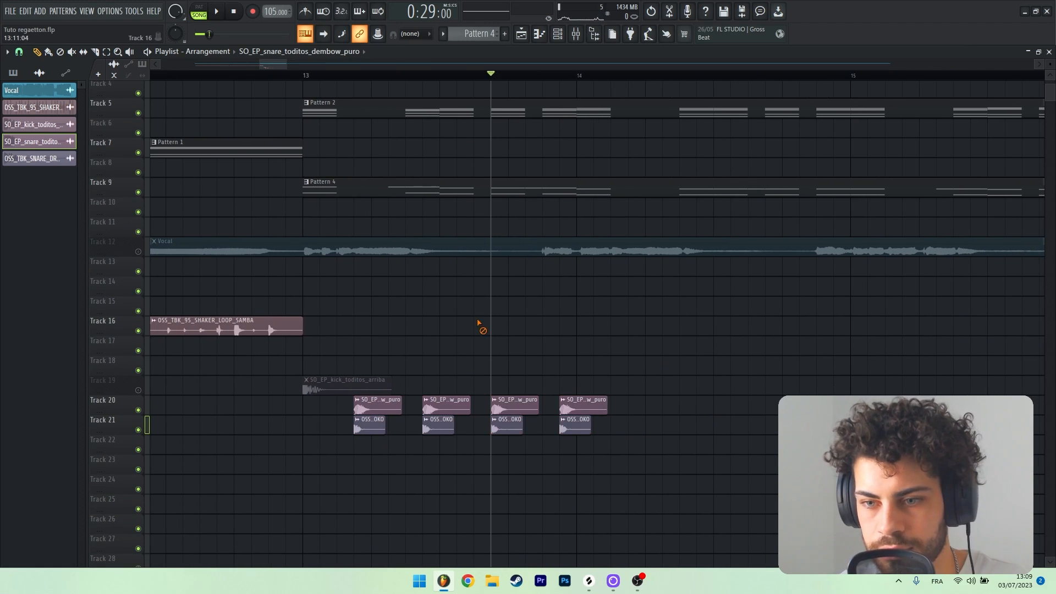
Move the second and fourth snare pairs one step earlier and play back the new rhythm
{"action": "scroll", "coordinate": [486, 77], "scroll_direction": "down", "scroll_amount": 1}
{"action": "scroll", "coordinate": [627, 189], "scroll_direction": "up", "scroll_amount": 2}
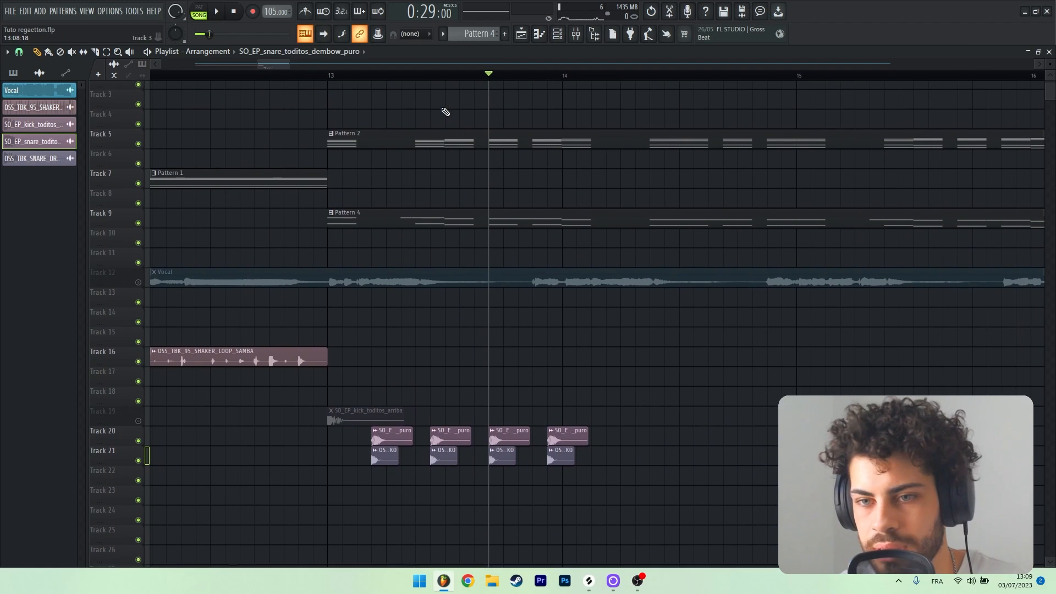
{"action": "scroll", "coordinate": [445, 112], "scroll_direction": "down", "scroll_amount": 2}
{"action": "scroll", "coordinate": [287, 67], "scroll_direction": "down", "scroll_amount": 1}
{"action": "scroll", "coordinate": [353, 133], "scroll_direction": "up", "scroll_amount": 2}
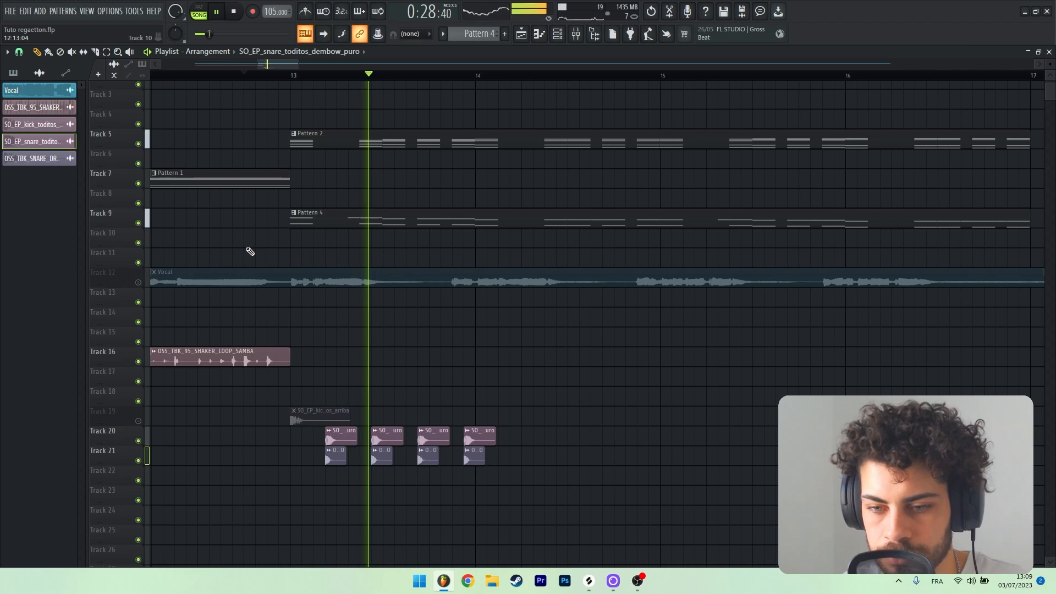
{"action": "key", "text": "space"}
{"action": "left_click", "coordinate": [388, 449]}
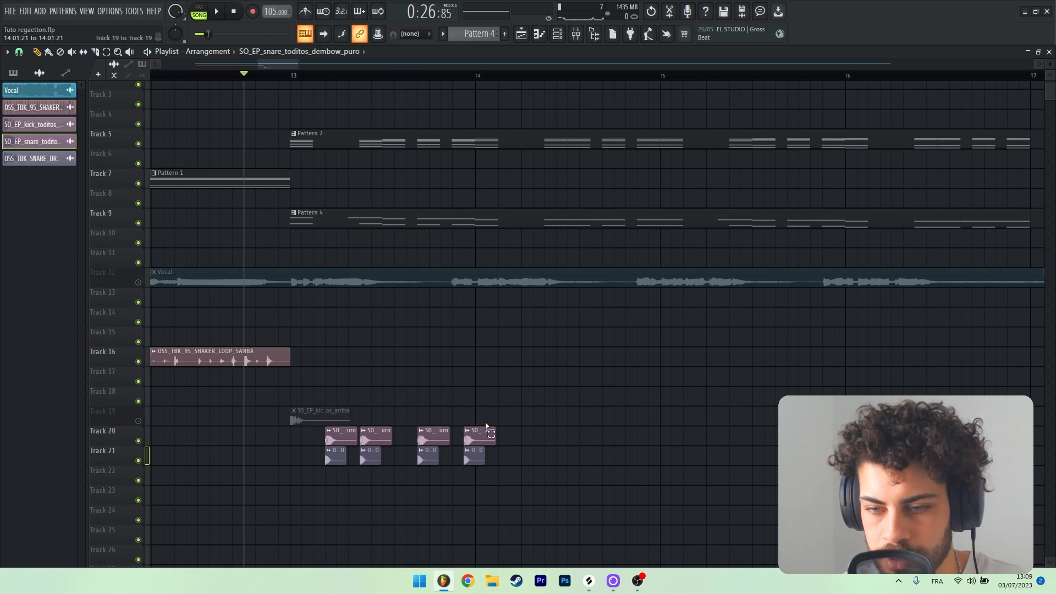
{"action": "left_click", "coordinate": [570, 452]}
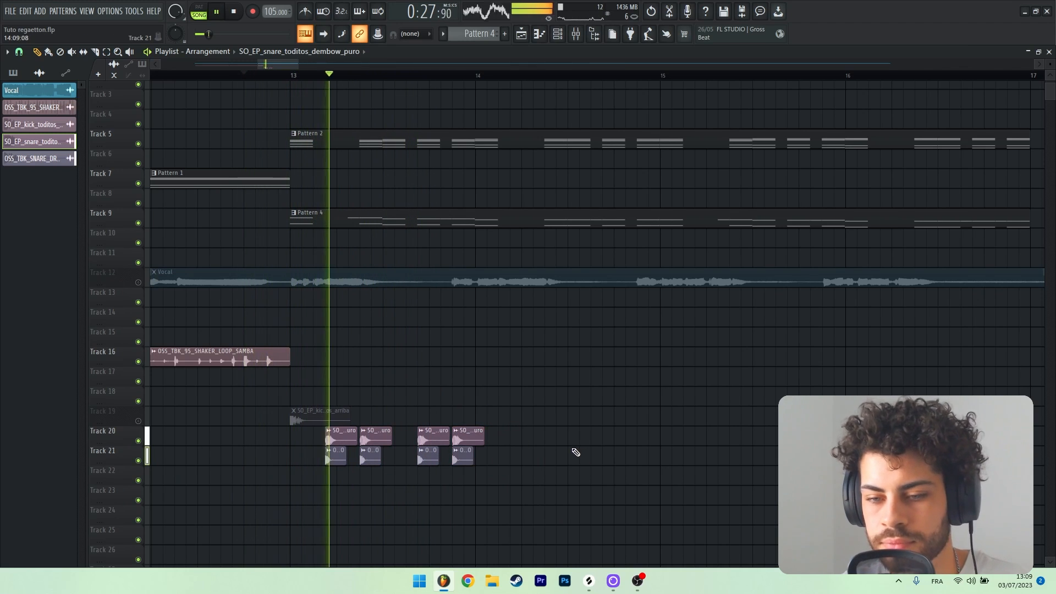
{"action": "key", "text": "space"}
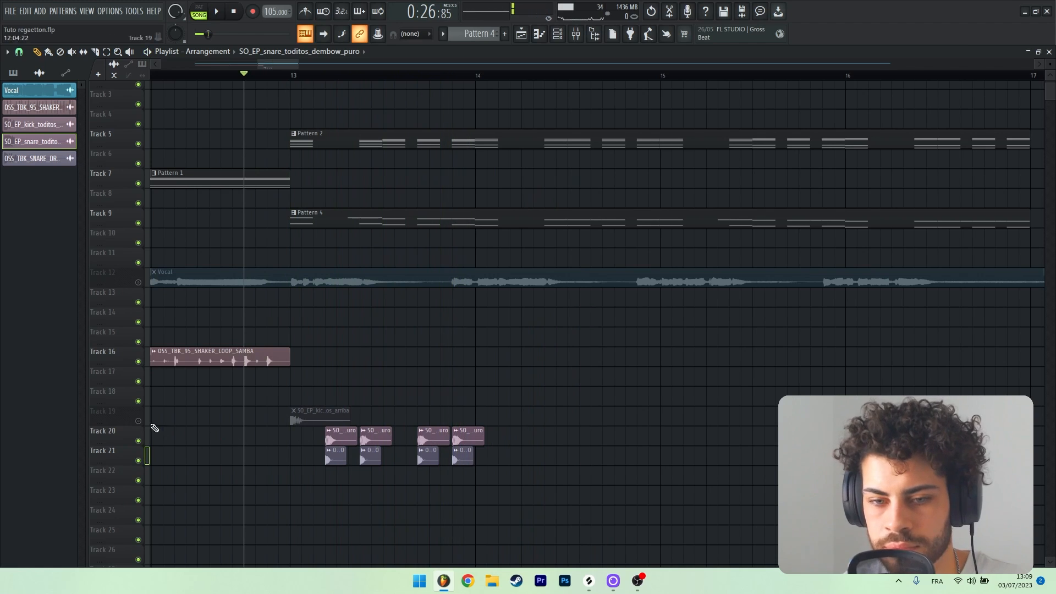
Unmute the kick on Track 19, shorten its clip, and repeat it on all four beats of bar 13
{"action": "key", "text": "space"}
{"action": "left_click_drag", "start_coordinate": [350, 414], "coordinate": [340, 411]}
{"action": "key", "text": "space"}
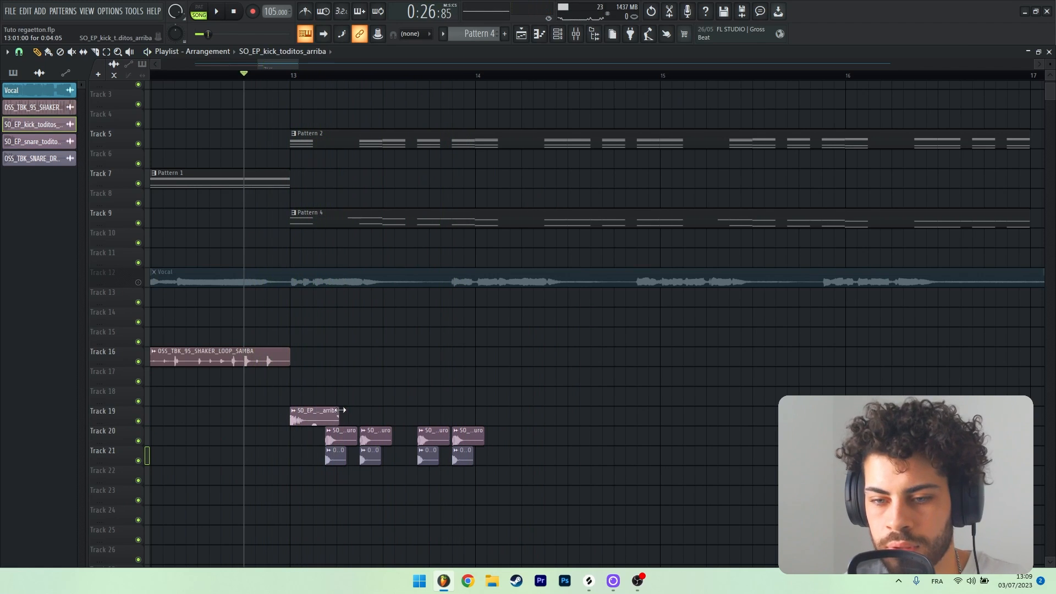
{"action": "key", "text": "space"}
{"action": "left_click", "coordinate": [396, 414]}
{"action": "left_click", "coordinate": [442, 414]}
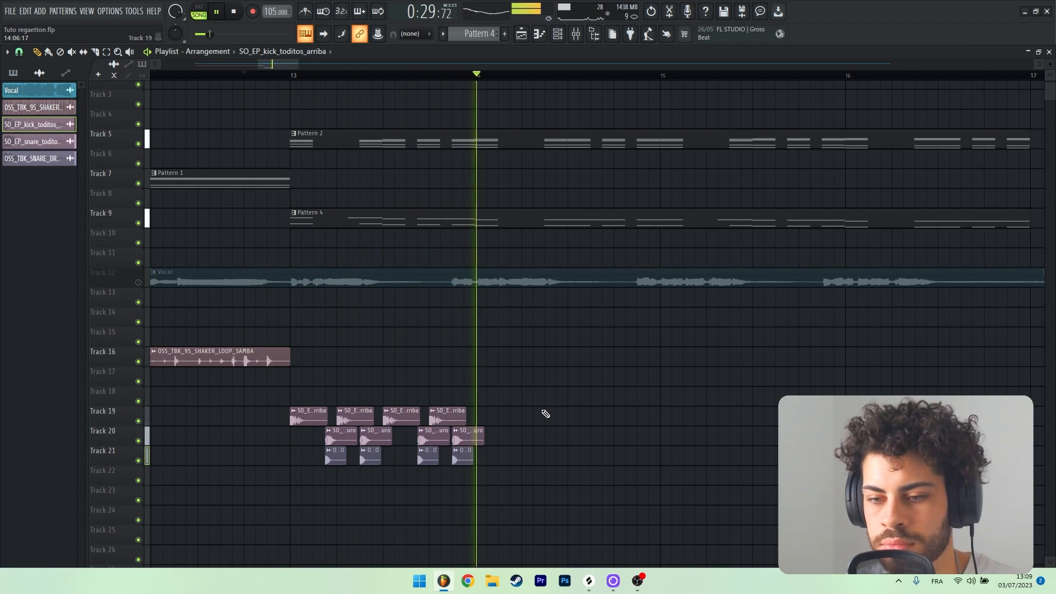
Duplicate the one-bar kick and snare pattern on Tracks 19 to 21 through bar 16 and play it back
{"action": "left_click_drag", "start_coordinate": [520, 414], "coordinate": [478, 99]}
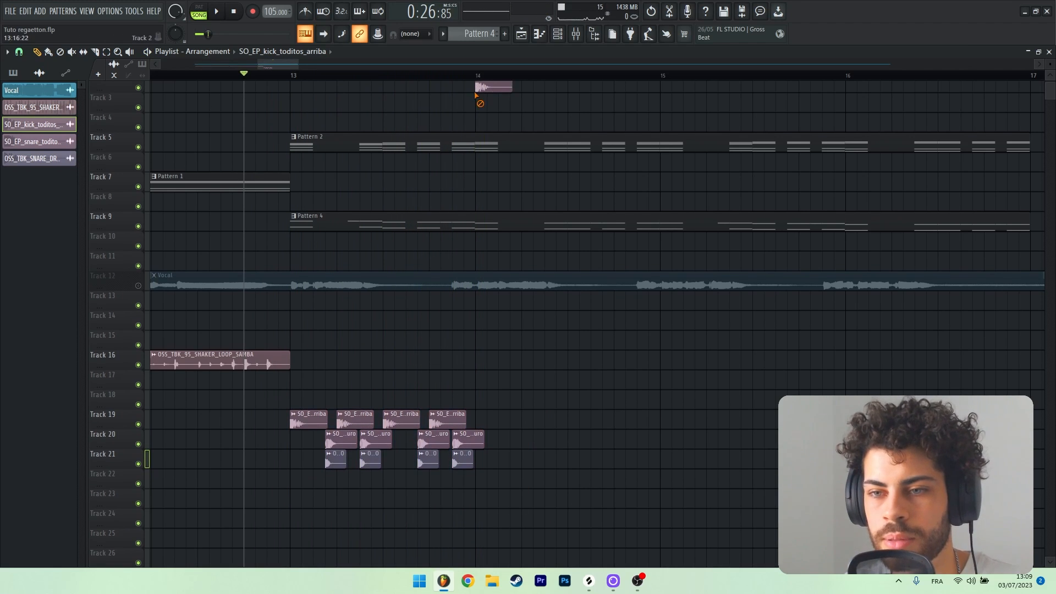
{"action": "key", "text": "ctrl+b"}
{"action": "key", "text": "ctrl+b"}
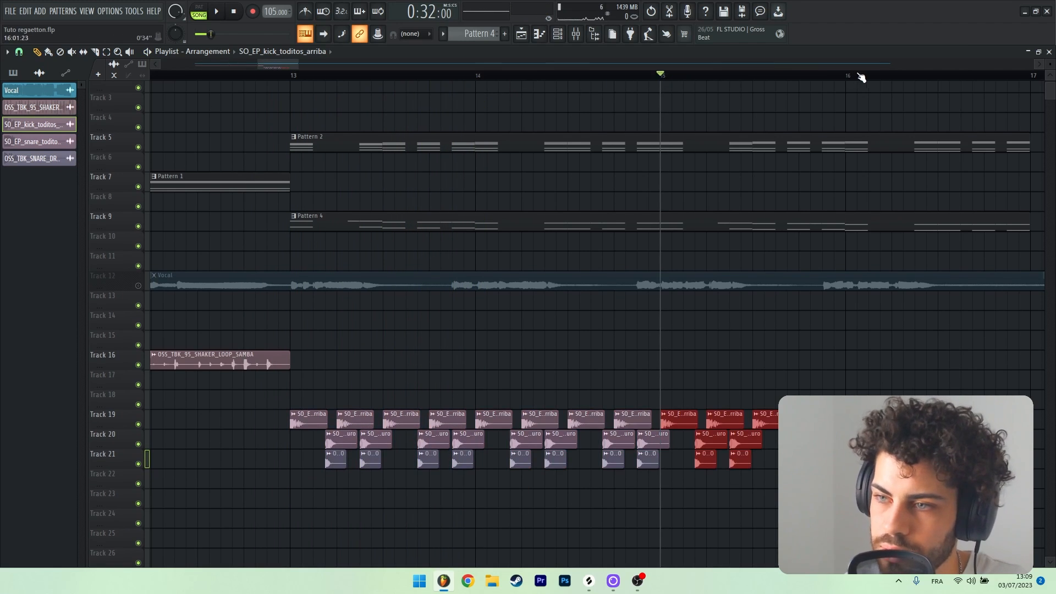
{"action": "scroll", "coordinate": [840, 73], "scroll_direction": "down", "scroll_amount": 3}
{"action": "left_click", "coordinate": [453, 75]}
{"action": "key", "text": "space"}
{"action": "left_click_drag", "start_coordinate": [329, 68], "coordinate": [350, 77]}
{"action": "scroll", "coordinate": [385, 78], "scroll_direction": "up", "scroll_amount": 2}
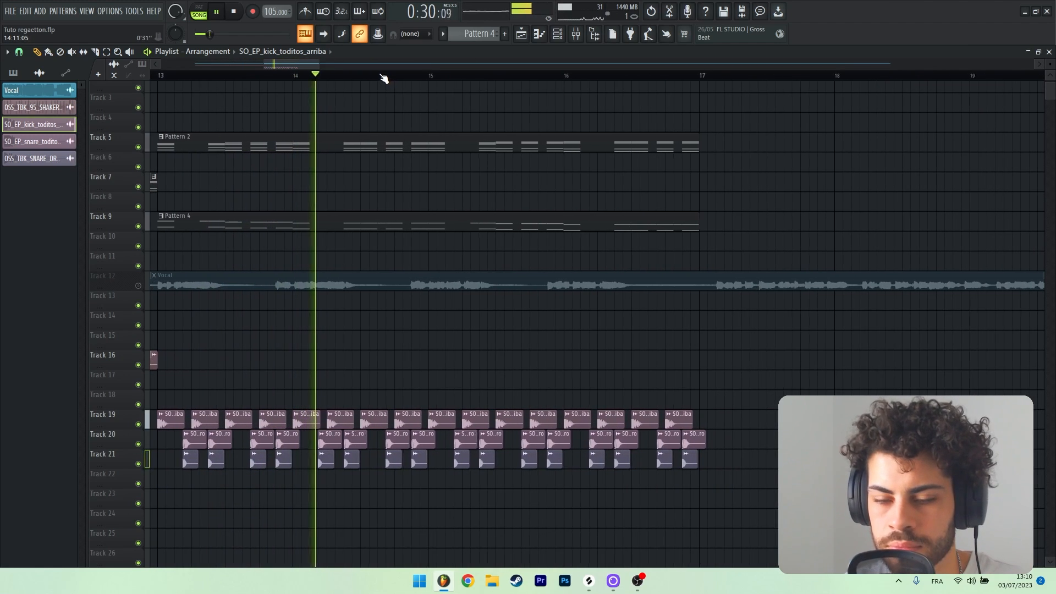
Solo the one-shot snare on Track 21 and inspect the sample settings of both snare clips
{"action": "left_click", "coordinate": [138, 464], "text": "ctrl"}
{"action": "key", "text": "space"}
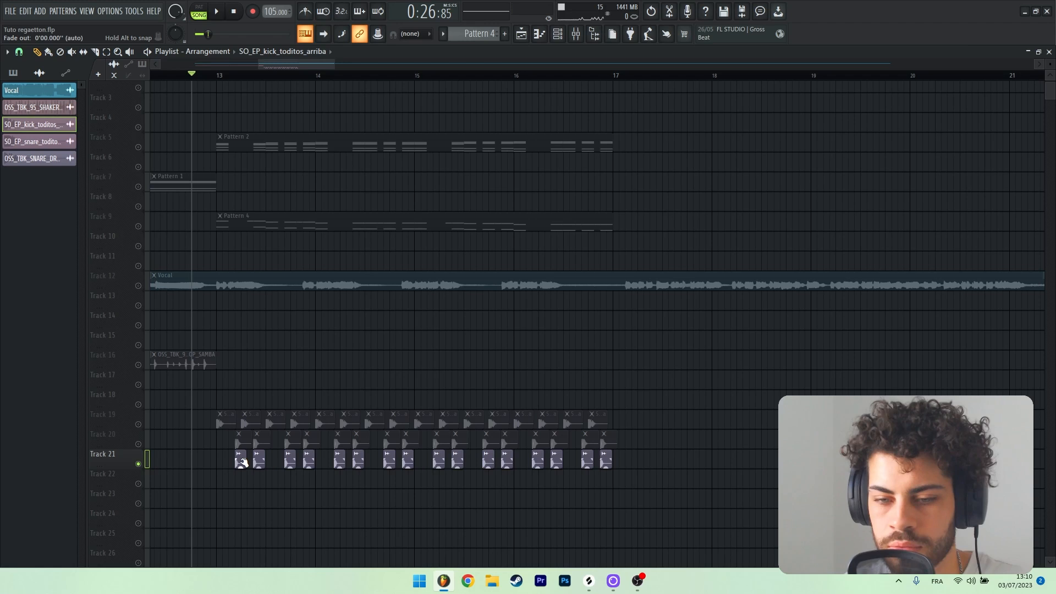
{"action": "scroll", "coordinate": [220, 78], "scroll_direction": "up", "scroll_amount": 3}
{"action": "double_click", "coordinate": [269, 456]}
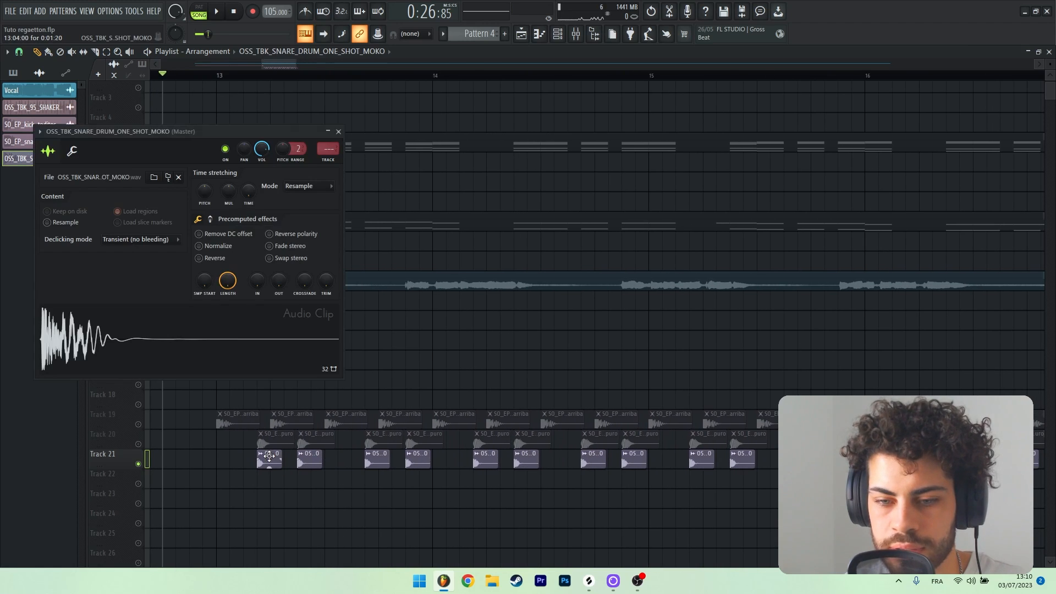
{"action": "double_click", "coordinate": [279, 434]}
{"action": "scroll", "coordinate": [289, 65], "scroll_direction": "down", "scroll_amount": 4}
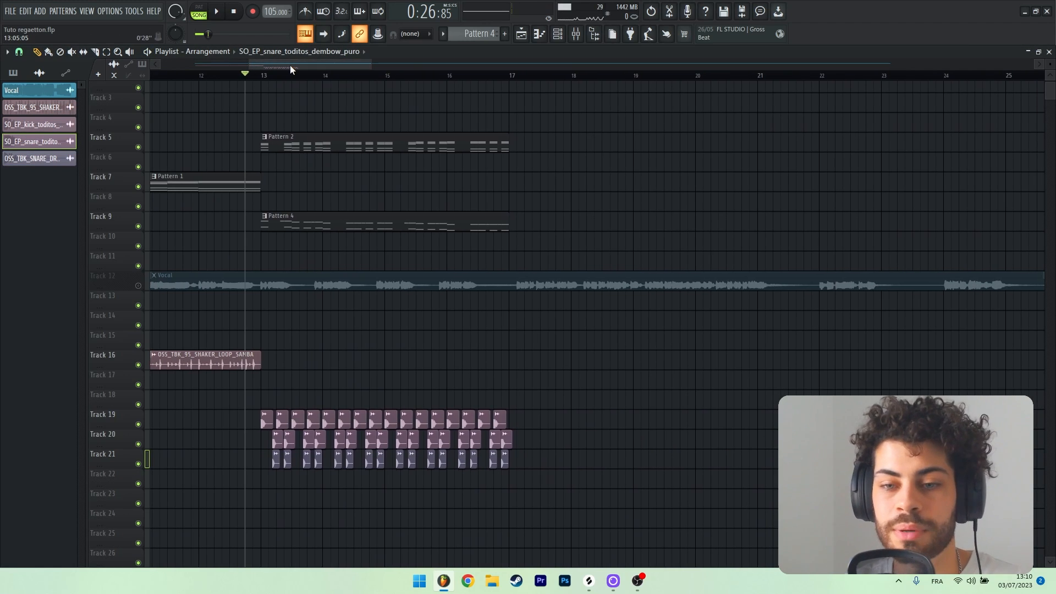
Play the section, then duplicate Pattern 2, Pattern 4 and the drum clips from bars 13–16 into bars 17–20
{"action": "key", "text": "space"}
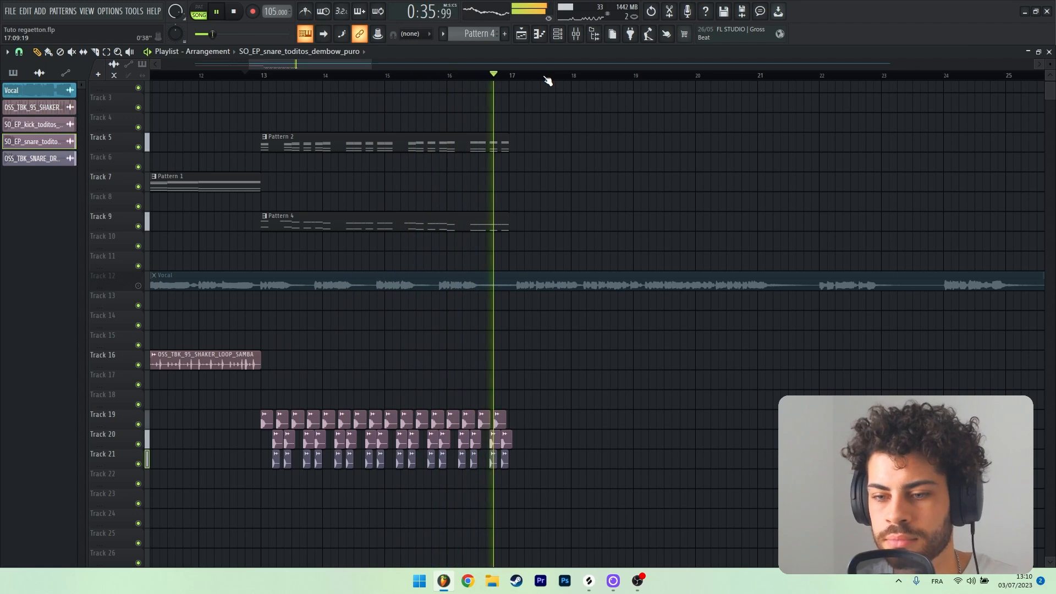
{"action": "key", "text": "space"}
{"action": "left_click_drag", "start_coordinate": [539, 113], "coordinate": [273, 259]}
{"action": "left_click_drag", "start_coordinate": [270, 386], "coordinate": [559, 448]}
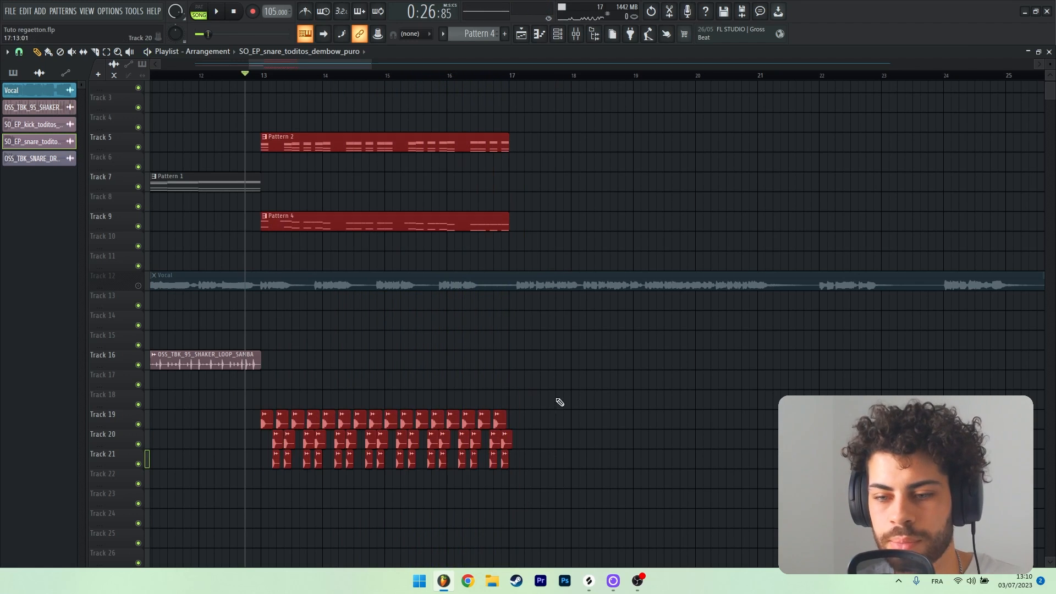
{"action": "key", "text": "ctrl+b"}
{"action": "left_click_drag", "start_coordinate": [314, 65], "coordinate": [317, 68]}
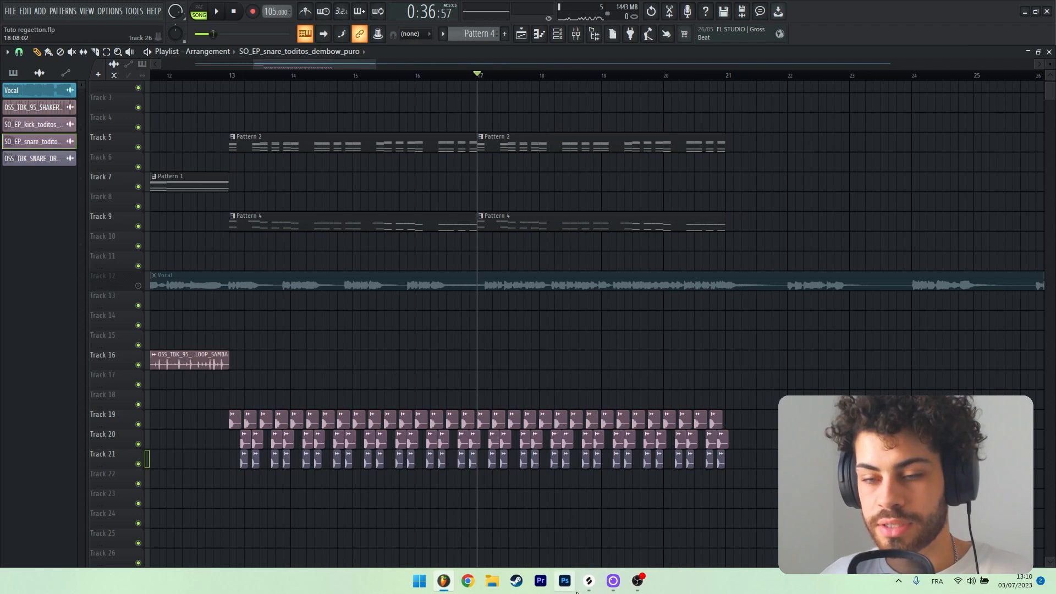
Bring the SO_AN_104_top_loop_essence_percussion loop from Splice onto Track 23 starting at bar 13
{"action": "left_click", "coordinate": [588, 581]}
{"action": "scroll", "coordinate": [605, 275], "scroll_direction": "up", "scroll_amount": 2}
{"action": "left_click_drag", "start_coordinate": [528, 232], "coordinate": [229, 503]}
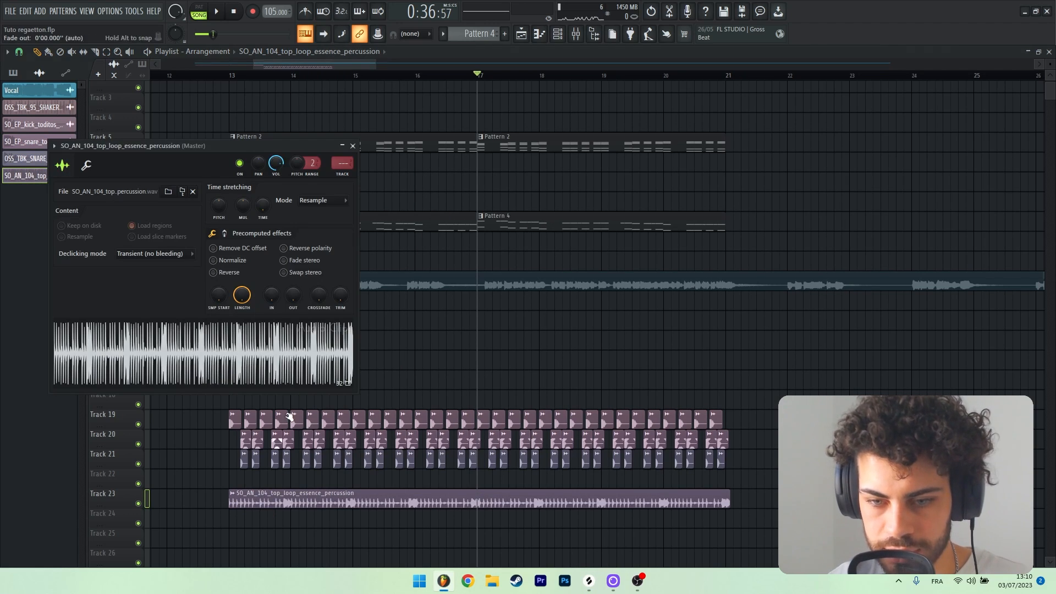
Move the Track 23 percussion loop to bar 21 and duplicate Pattern 2, Pattern 4 and the drum clips from bars 13–20 into bars 21–28
{"action": "left_click_drag", "start_coordinate": [380, 494], "coordinate": [888, 494]}
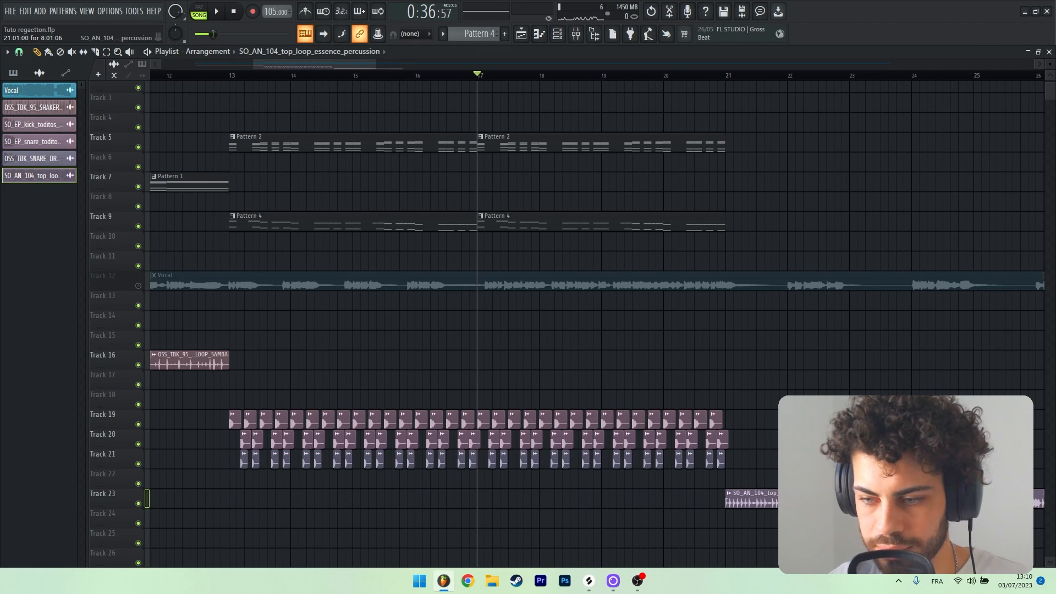
{"action": "left_click_drag", "start_coordinate": [760, 92], "coordinate": [440, 255]}
{"action": "left_click_drag", "start_coordinate": [236, 413], "coordinate": [726, 503]}
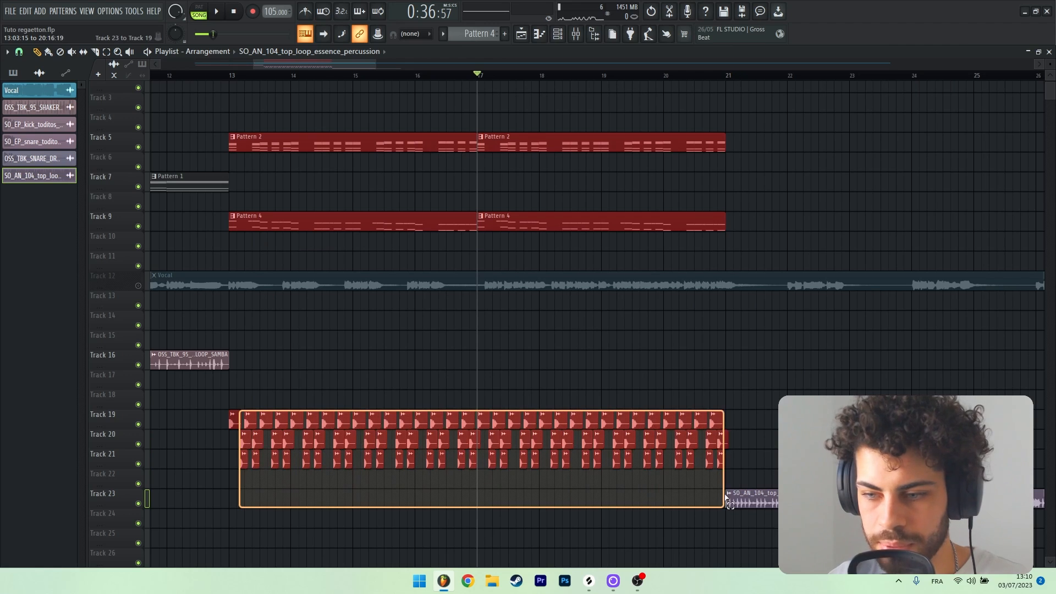
{"action": "key", "text": "ctrl+b"}
{"action": "left_click", "coordinate": [742, 104]}
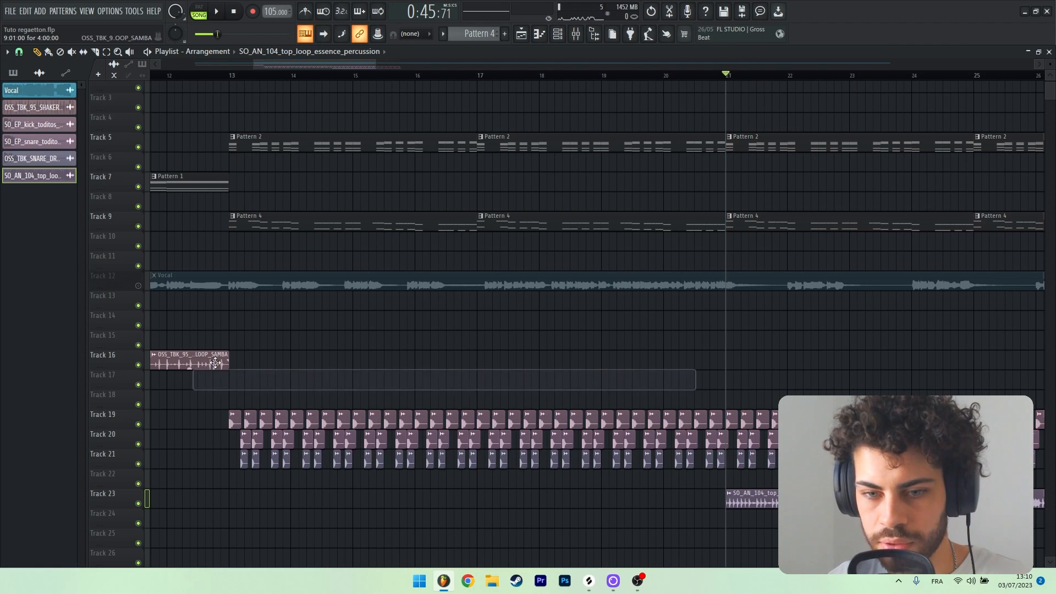
Repeat the OSS_TBK_95_SHAKER_LOOP_SAMBA clip on Track 16 from bar 13 through bar 28
{"action": "left_click", "coordinate": [266, 360]}
{"action": "left_click_drag", "start_coordinate": [266, 360], "coordinate": [765, 364]}
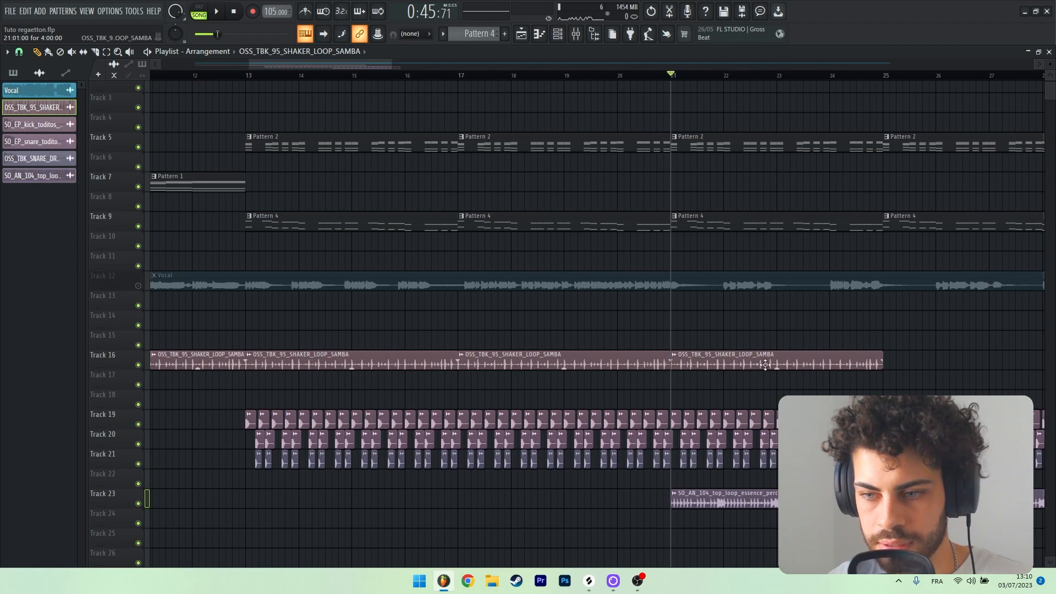
{"action": "left_click", "coordinate": [891, 368]}
Play the section from bar 13 and check the shaker loop's sample settings
{"action": "key", "text": "space"}
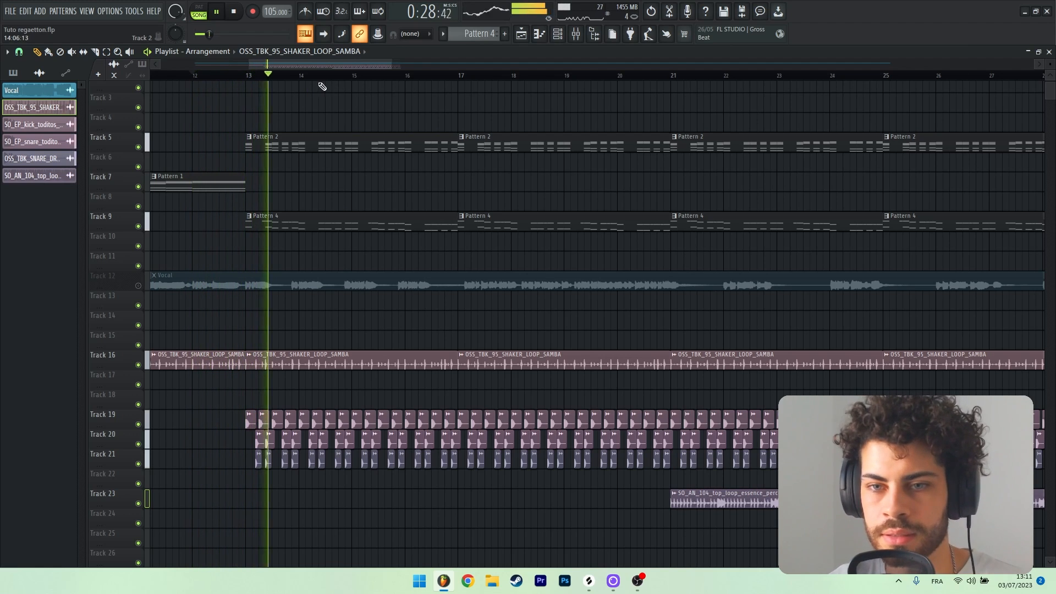
{"action": "scroll", "coordinate": [337, 78], "scroll_direction": "down", "scroll_amount": 3}
{"action": "double_click", "coordinate": [311, 363]}
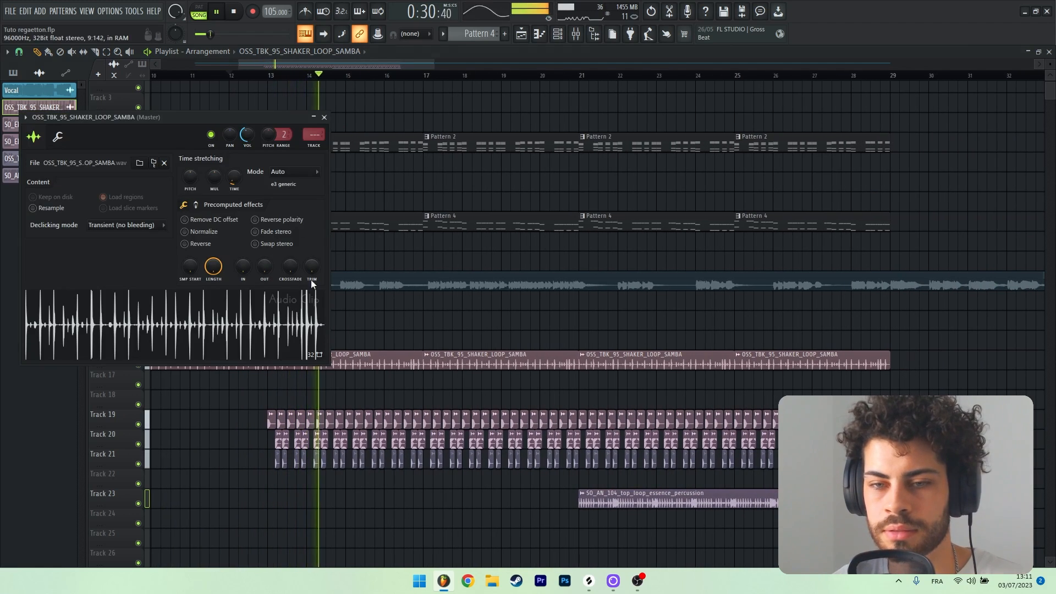
{"action": "left_click", "coordinate": [324, 118]}
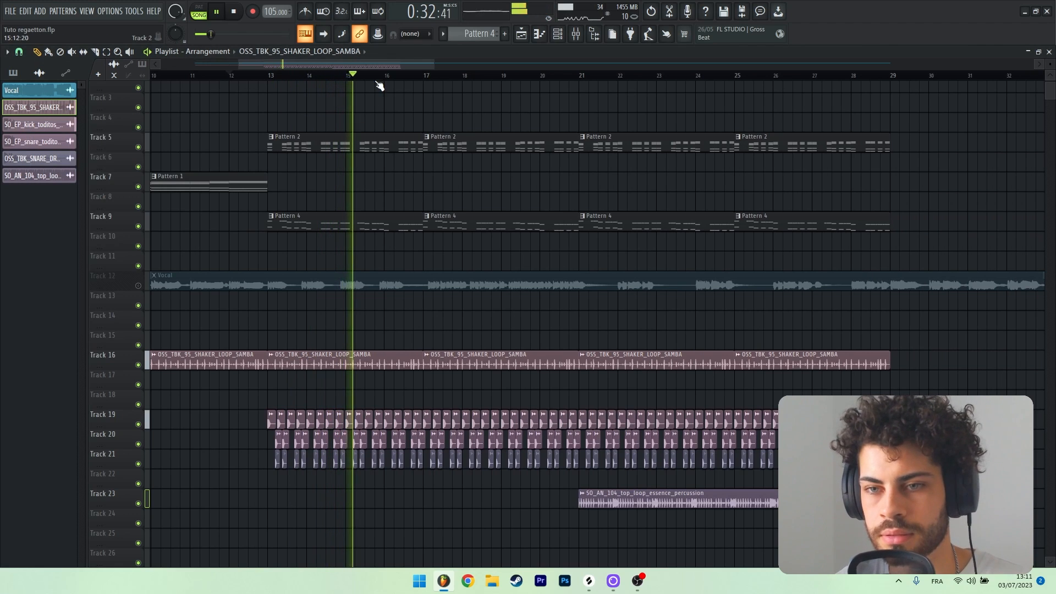
Play the transition into bar 21 and lower the Track 23 percussion loop's channel volume to 33%
{"action": "scroll", "coordinate": [396, 77], "scroll_direction": "right", "scroll_amount": 5}
{"action": "key", "text": "space"}
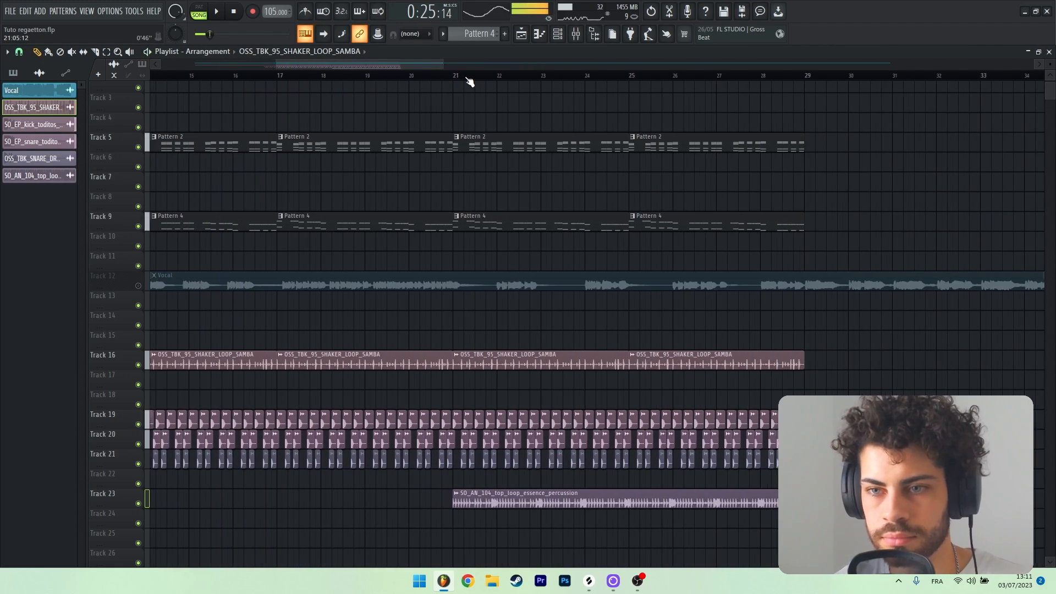
{"action": "scroll", "coordinate": [455, 81], "scroll_direction": "up", "scroll_amount": 2}
{"action": "key", "text": "space"}
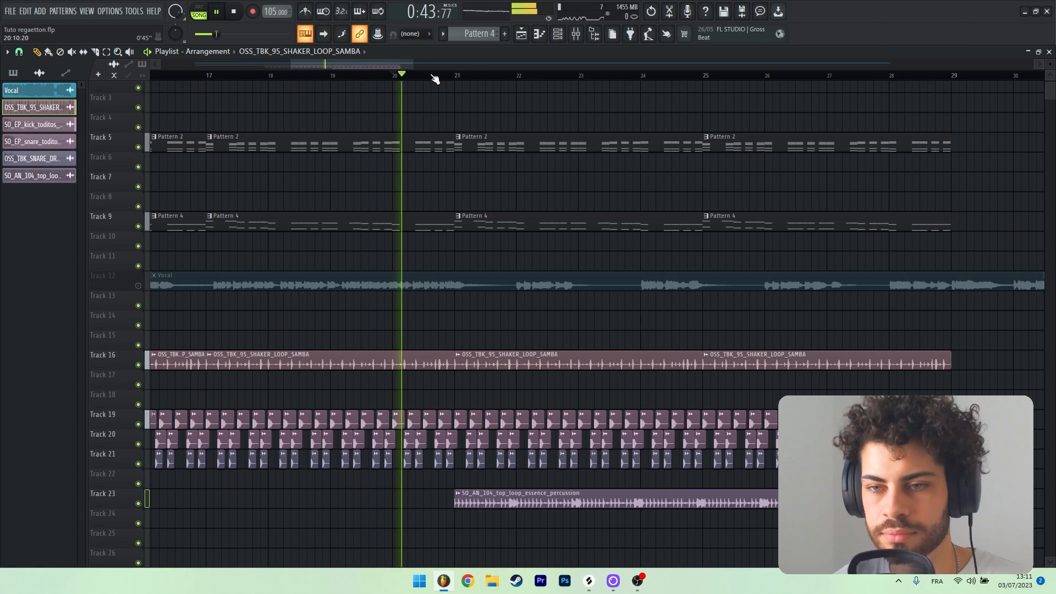
{"action": "scroll", "coordinate": [434, 77], "scroll_direction": "down", "scroll_amount": 1}
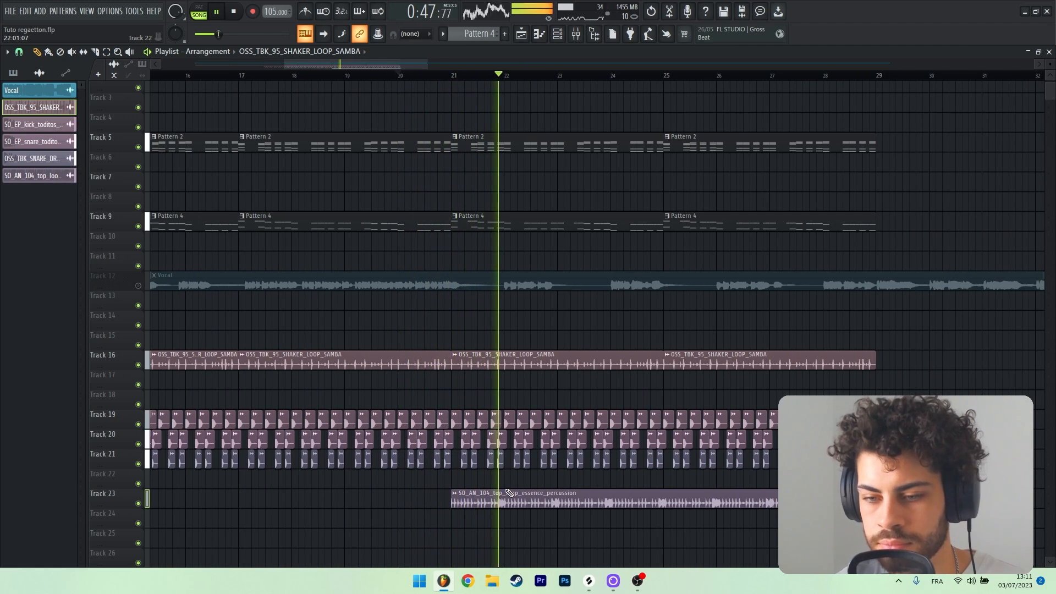
{"action": "double_click", "coordinate": [506, 492]}
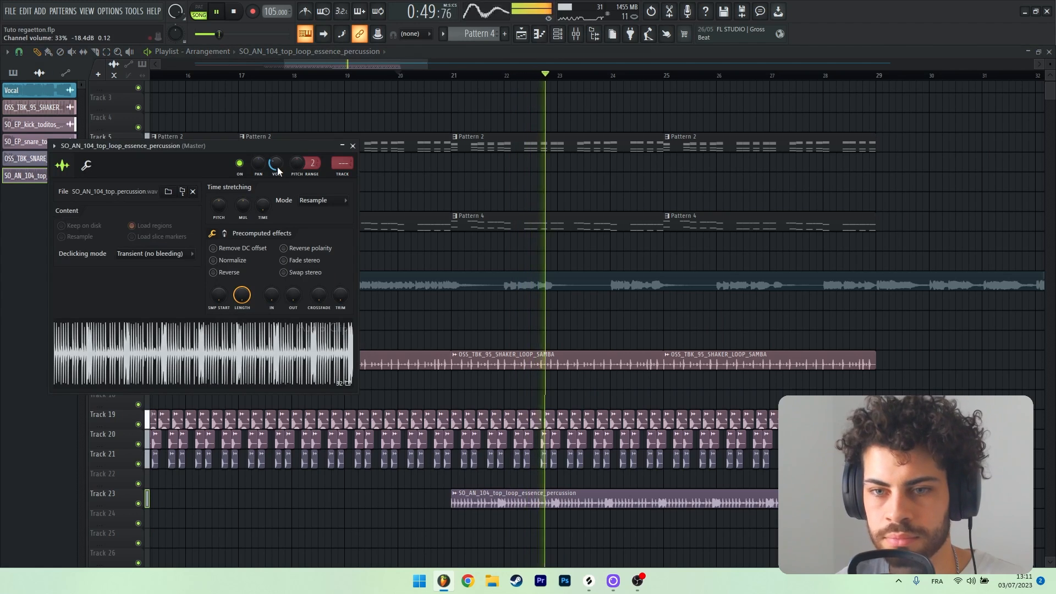
{"action": "left_click", "coordinate": [353, 145]}
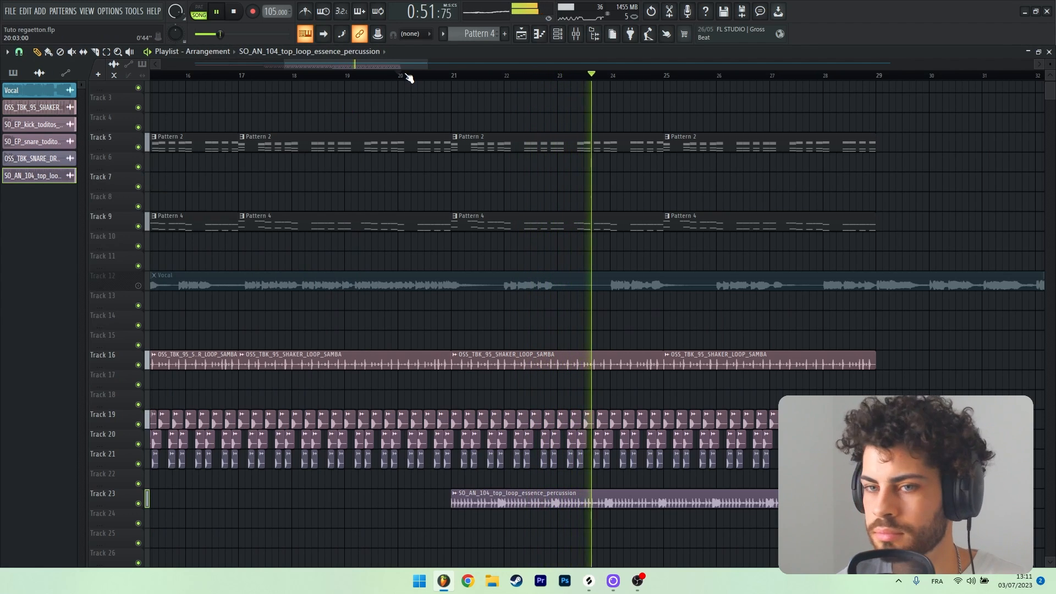
Stop playback, delete the percussion loop from Track 23 and undo the deletion
{"action": "scroll", "coordinate": [410, 78], "scroll_direction": "down", "scroll_amount": 3}
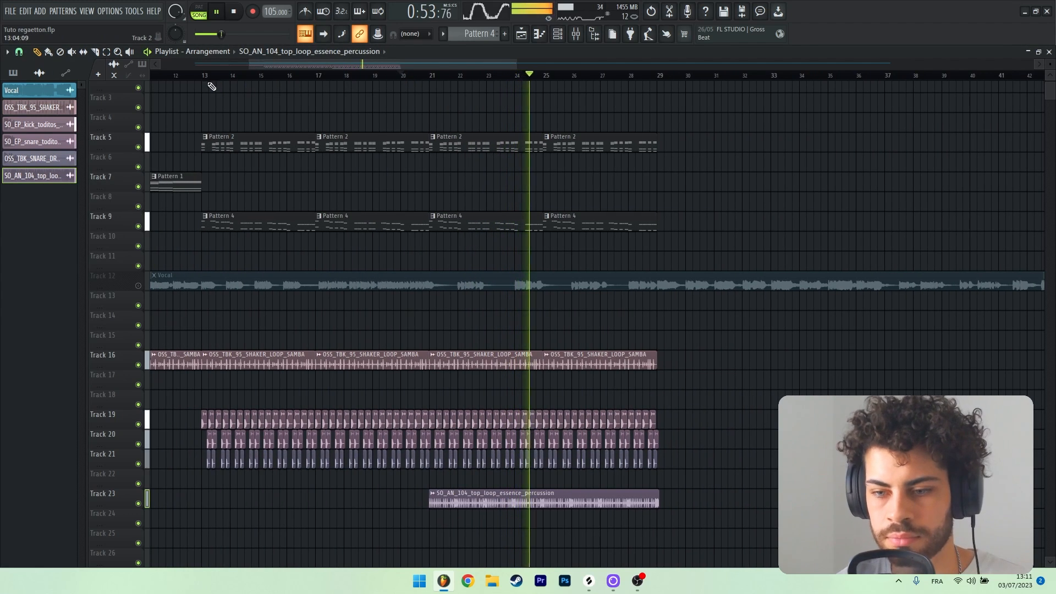
{"action": "key", "text": "space"}
{"action": "right_click", "coordinate": [571, 502]}
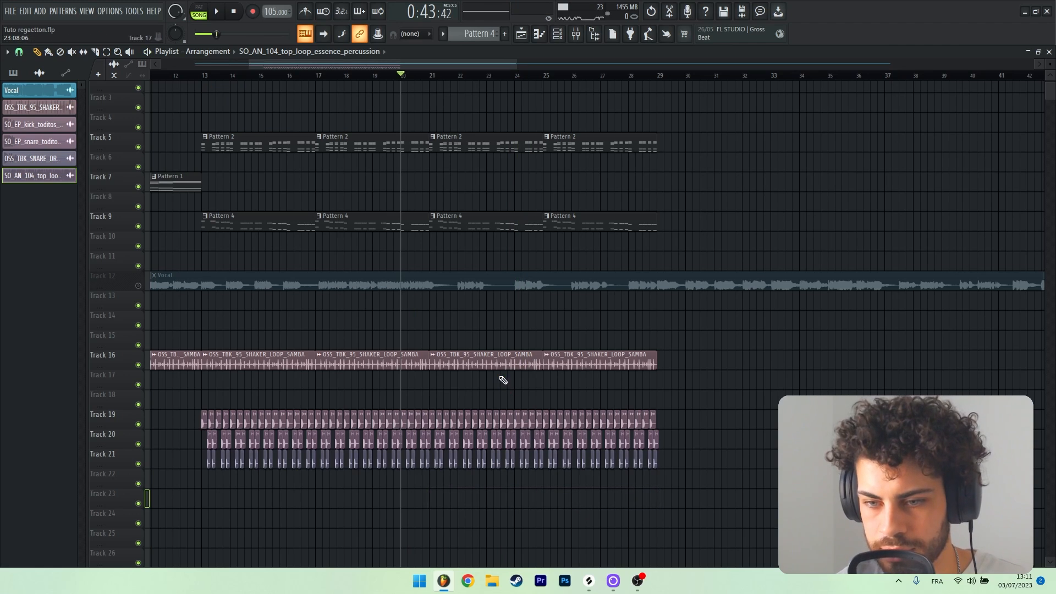
{"action": "key", "text": "ctrl+z"}
Play the arrangement from just before bar 20 to judge how the percussion loop enters at bar 21
{"action": "key", "text": "space"}
{"action": "scroll", "coordinate": [500, 377], "scroll_direction": "down", "scroll_amount": 2}
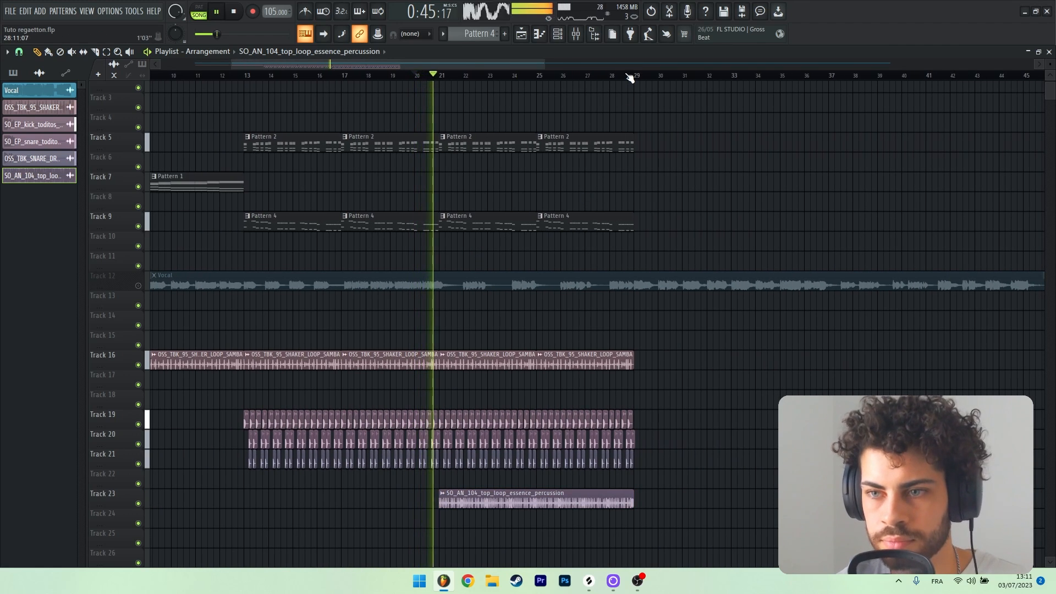
{"action": "scroll", "coordinate": [630, 77], "scroll_direction": "up", "scroll_amount": 3}
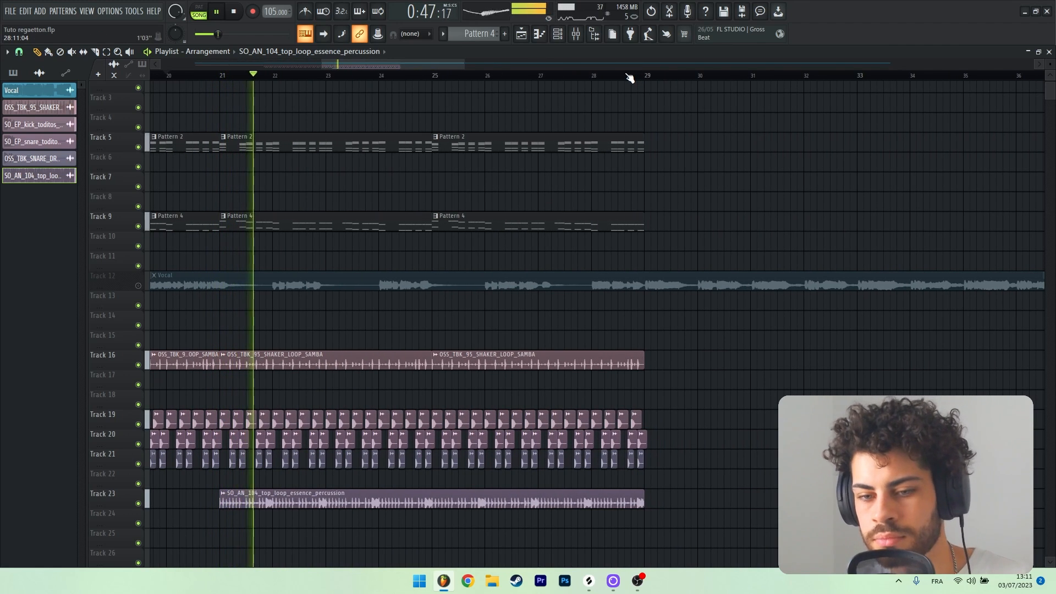
{"action": "scroll", "coordinate": [630, 78], "scroll_direction": "down", "scroll_amount": 1}
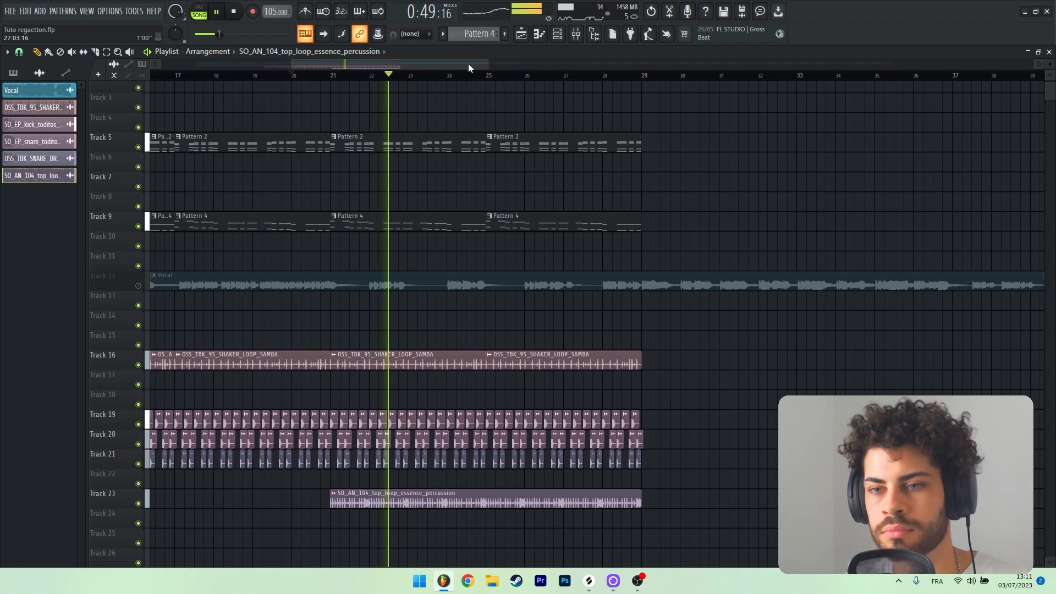
{"action": "left_click_drag", "start_coordinate": [467, 63], "coordinate": [436, 78]}
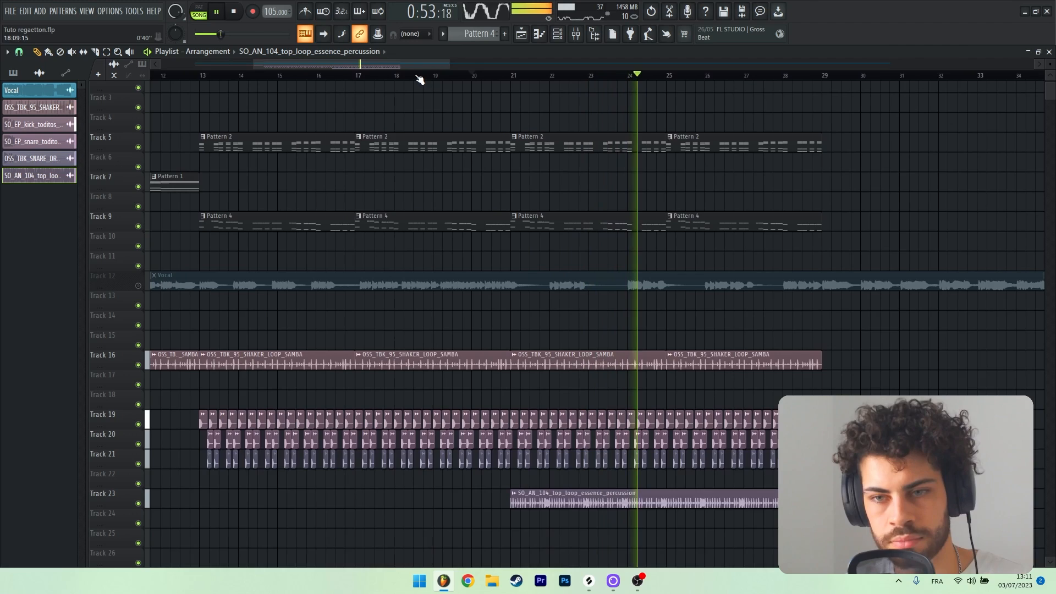
{"action": "left_click_drag", "start_coordinate": [420, 80], "coordinate": [345, 80]}
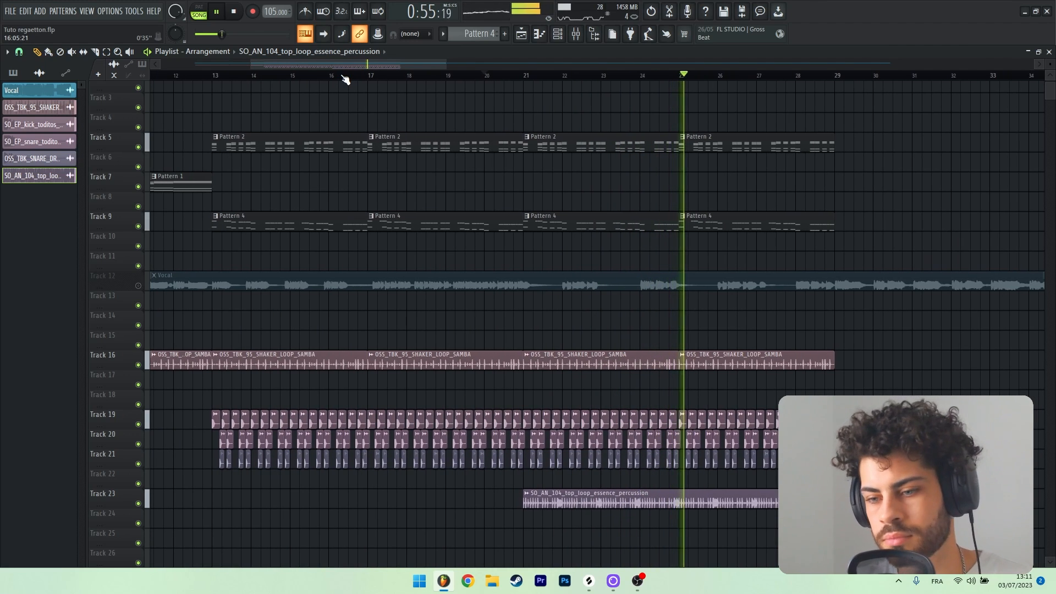
{"action": "key", "text": "space"}
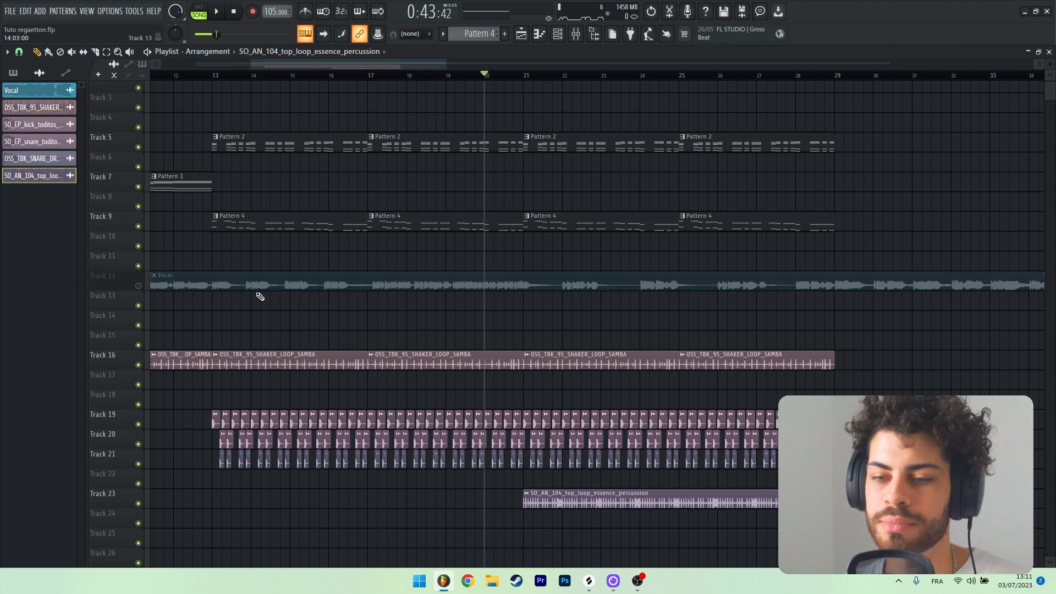
Unmute the Vocal on Track 12 and play the beat with it from just before bar 13
{"action": "left_click", "coordinate": [138, 286]}
{"action": "key", "text": "space"}
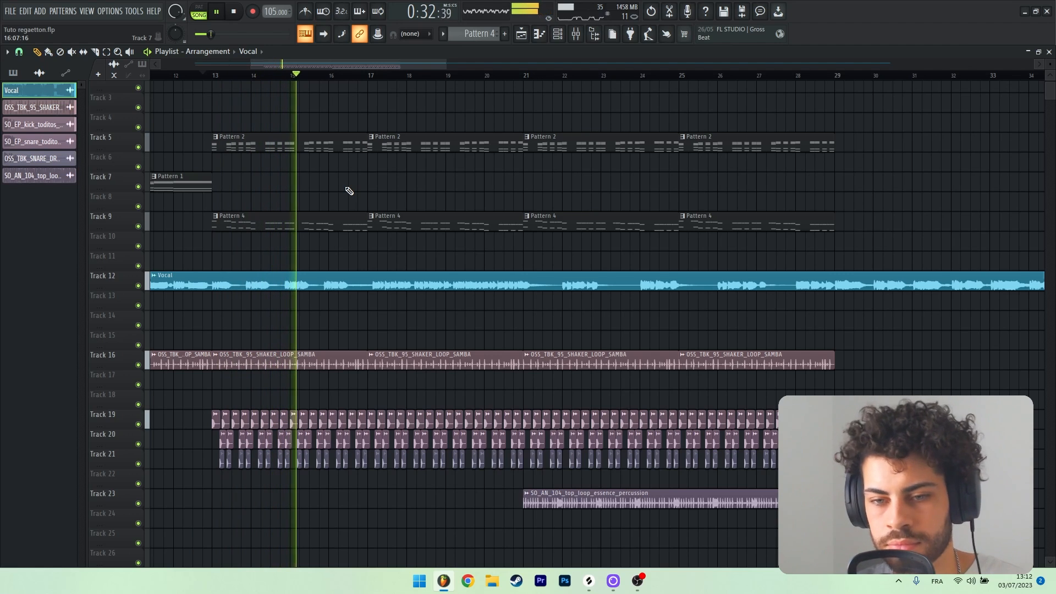
{"action": "key", "text": "space"}
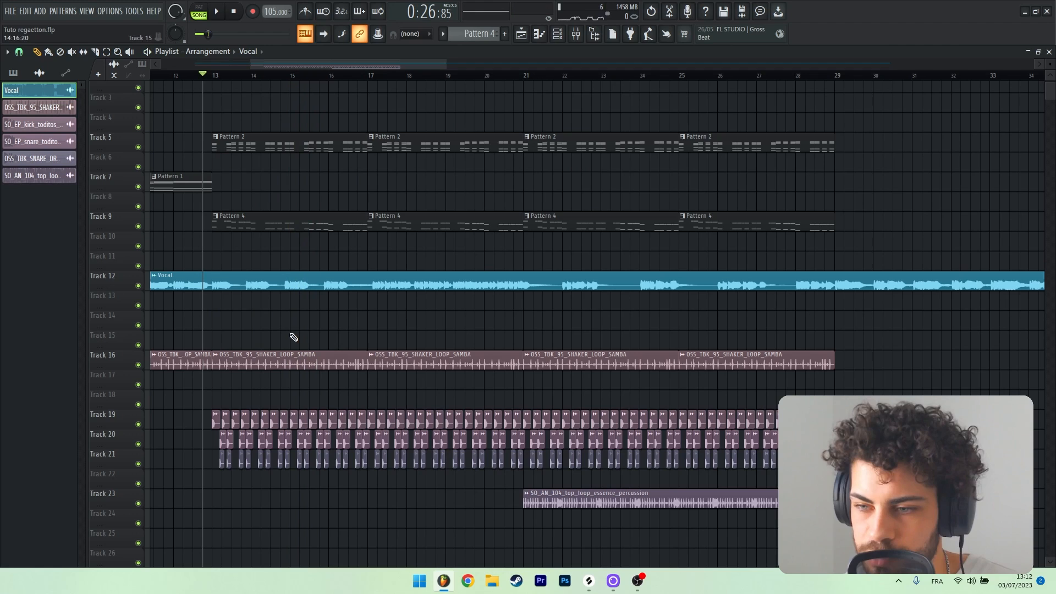
Play the vocal with the beat from the end of bar 16, then mute Track 12 again
{"action": "left_click", "coordinate": [364, 76]}
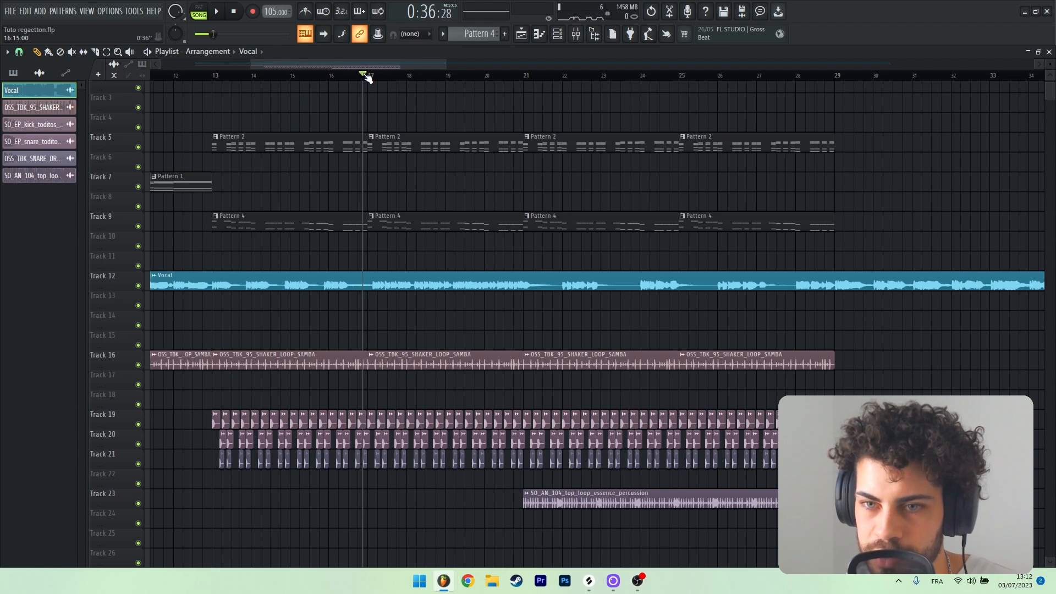
{"action": "scroll", "coordinate": [365, 77], "scroll_direction": "up", "scroll_amount": 2}
{"action": "scroll", "coordinate": [366, 77], "scroll_direction": "up", "scroll_amount": 1}
{"action": "left_click", "coordinate": [360, 79]}
{"action": "key", "text": "space"}
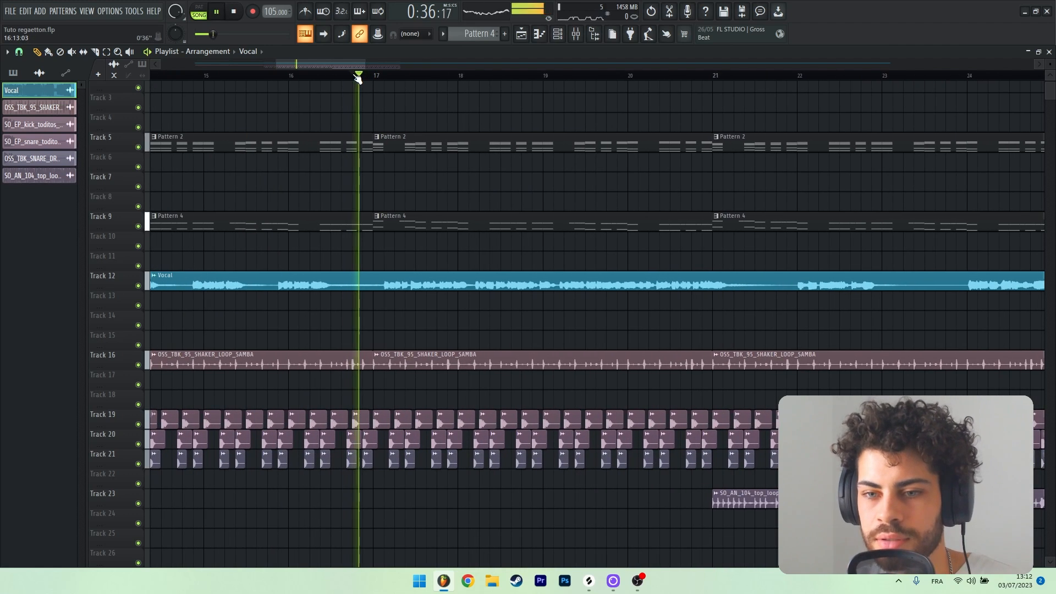
{"action": "scroll", "coordinate": [357, 79], "scroll_direction": "down", "scroll_amount": 4}
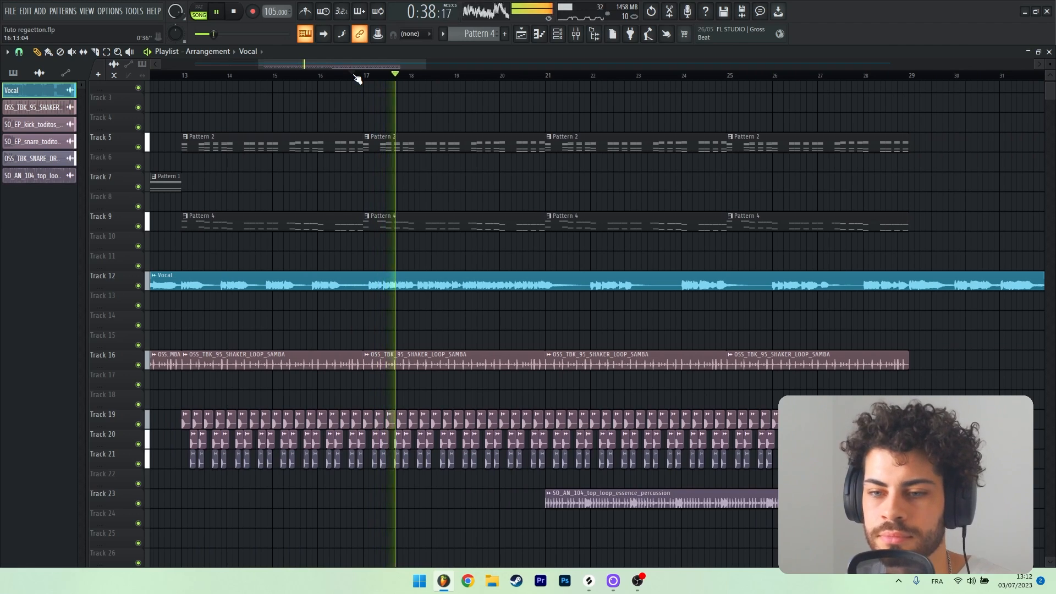
{"action": "scroll", "coordinate": [357, 78], "scroll_direction": "down", "scroll_amount": 2}
{"action": "scroll", "coordinate": [359, 79], "scroll_direction": "down", "scroll_amount": 2}
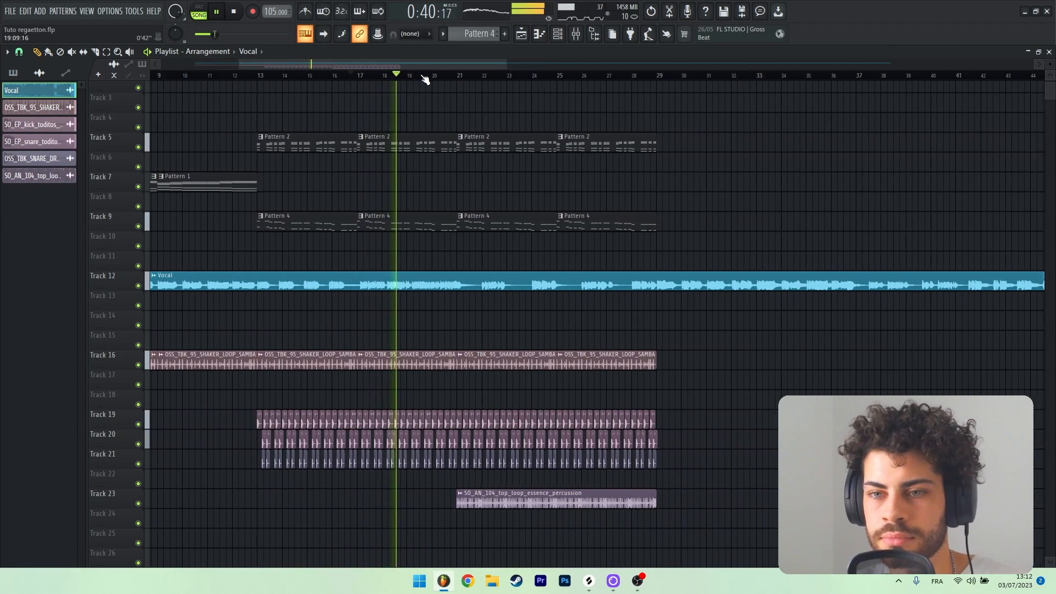
{"action": "scroll", "coordinate": [424, 78], "scroll_direction": "down", "scroll_amount": 2}
{"action": "key", "text": "space"}
{"action": "scroll", "coordinate": [456, 79], "scroll_direction": "up", "scroll_amount": 3}
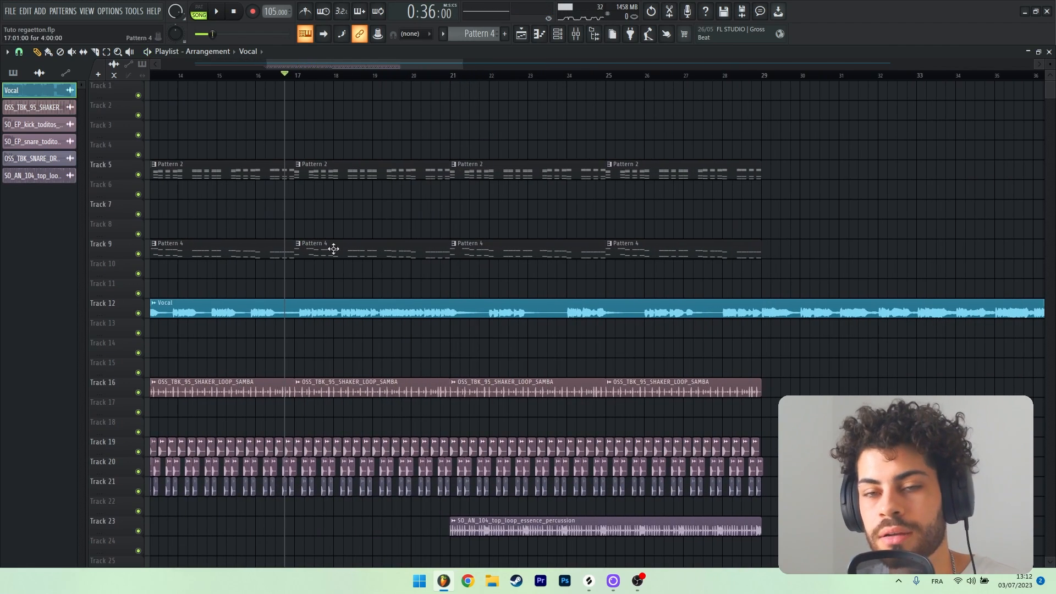
{"action": "left_click", "coordinate": [138, 314]}
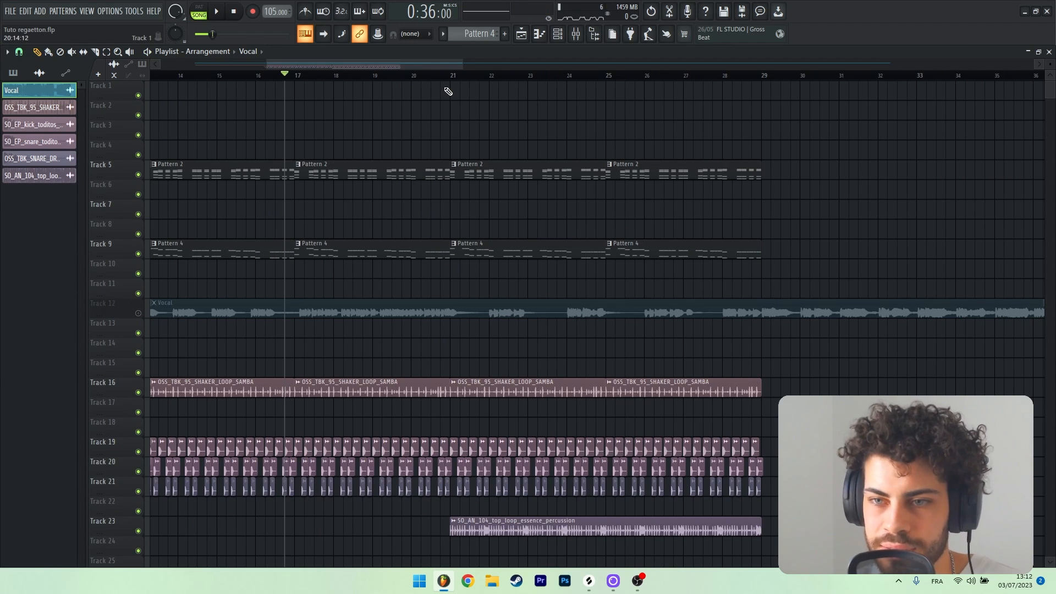
Place the Crash fx sample on Track 3 just after the start of bar 20 and play the transition into bar 21
{"action": "left_click_drag", "start_coordinate": [447, 89], "coordinate": [464, 110]}
{"action": "scroll", "coordinate": [465, 111], "scroll_direction": "up", "scroll_amount": 1}
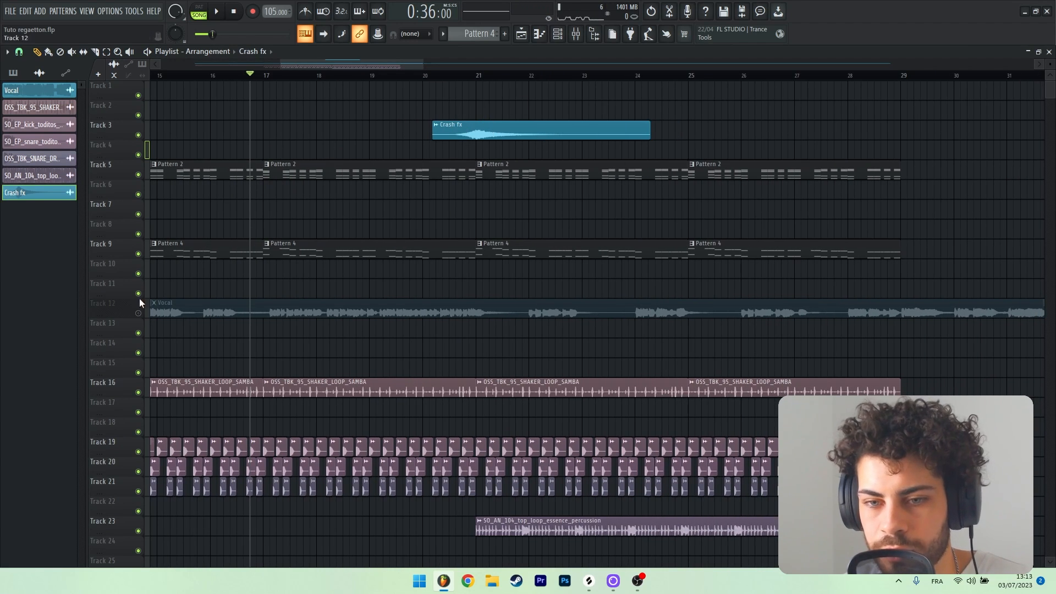
{"action": "left_click", "coordinate": [423, 76]}
{"action": "scroll", "coordinate": [448, 104], "scroll_direction": "down", "scroll_amount": 2}
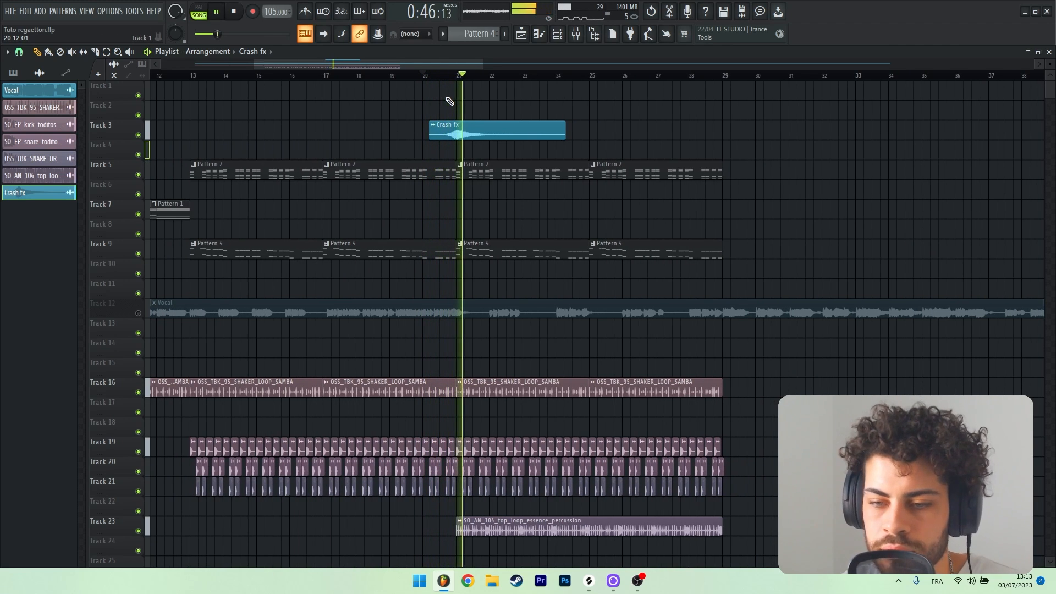
{"action": "scroll", "coordinate": [452, 81], "scroll_direction": "down", "scroll_amount": 2}
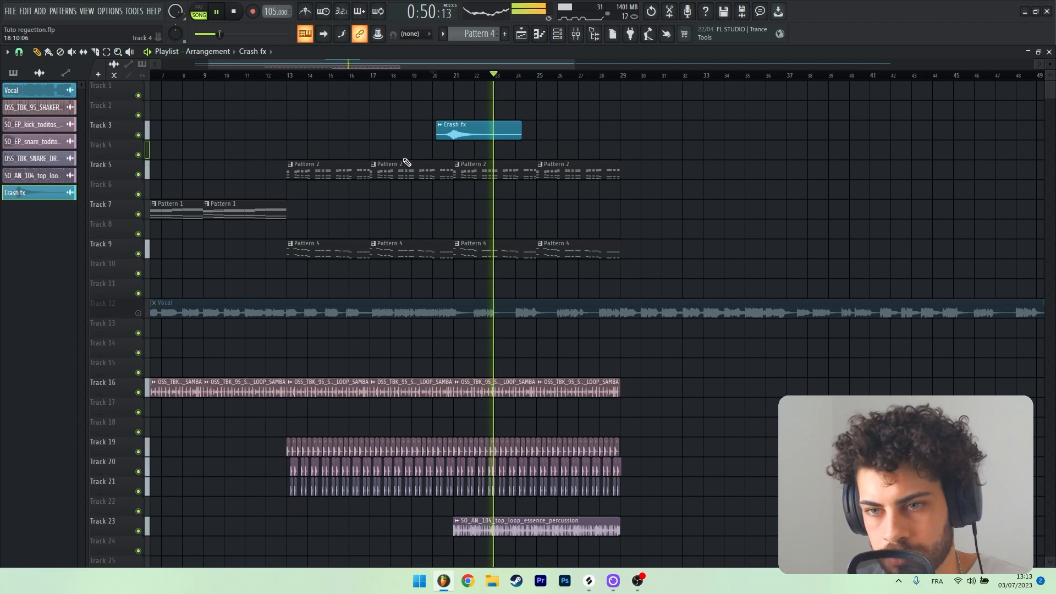
{"action": "key", "text": "space"}
{"action": "scroll", "coordinate": [342, 83], "scroll_direction": "up", "scroll_amount": 1}
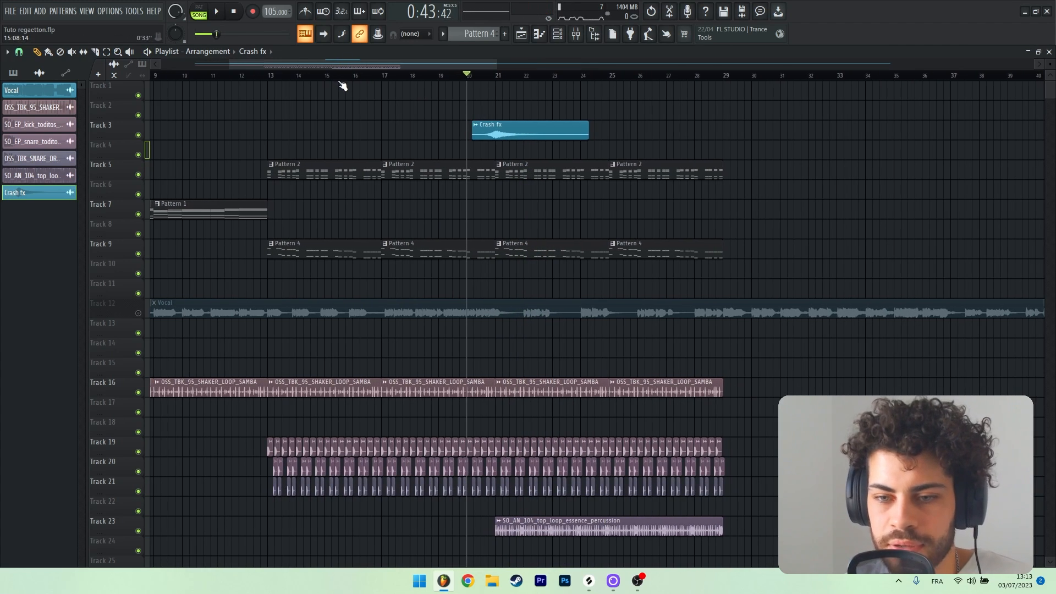
Open the channel rack and switch to the empty Pattern 5
{"action": "left_click_drag", "start_coordinate": [312, 64], "coordinate": [356, 76]}
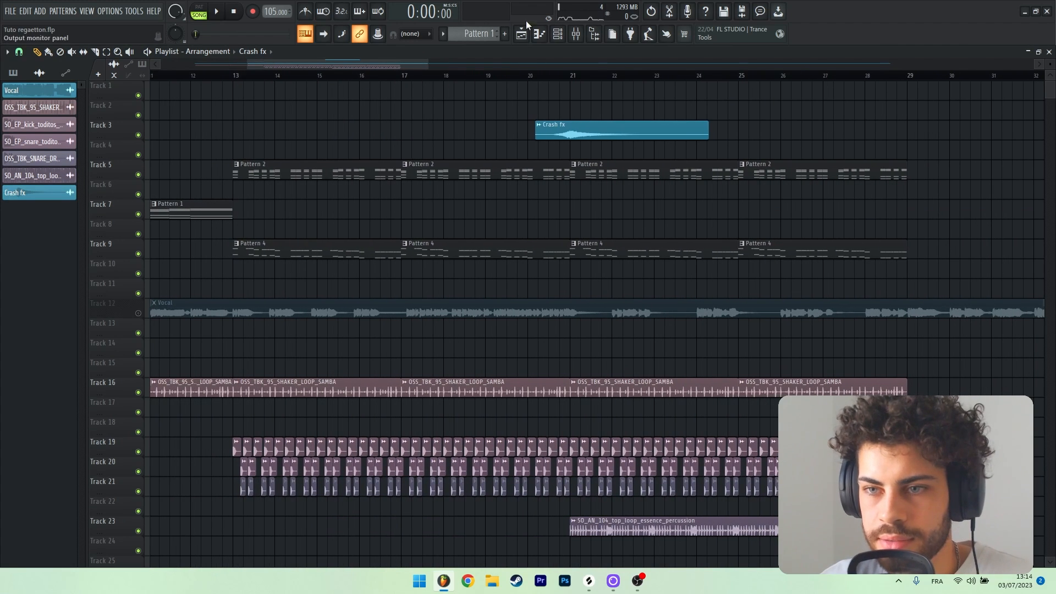
{"action": "left_click", "coordinate": [558, 34]}
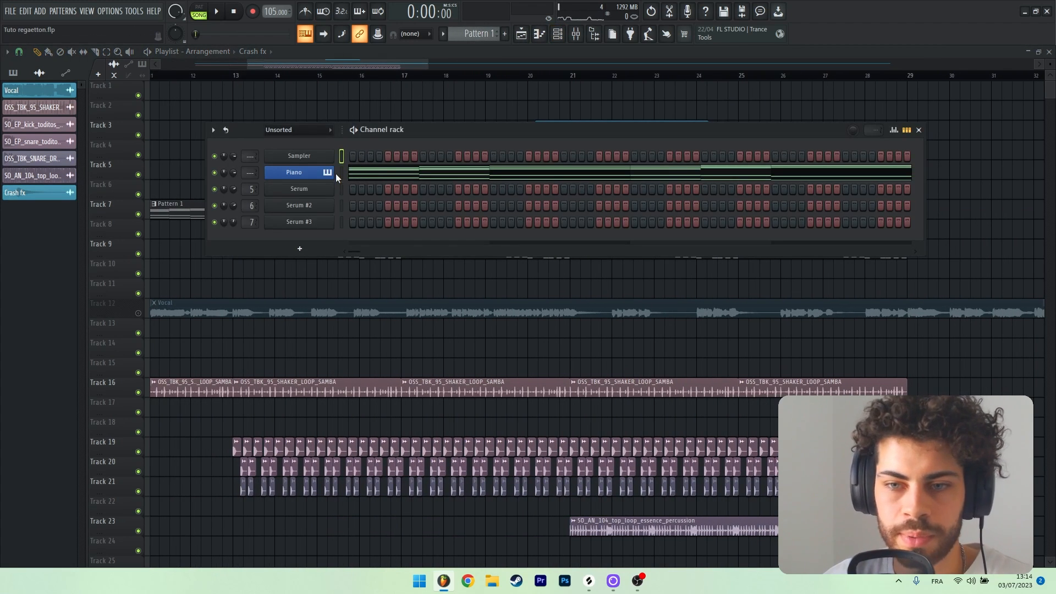
{"action": "scroll", "coordinate": [476, 35], "scroll_direction": "down", "scroll_amount": 4}
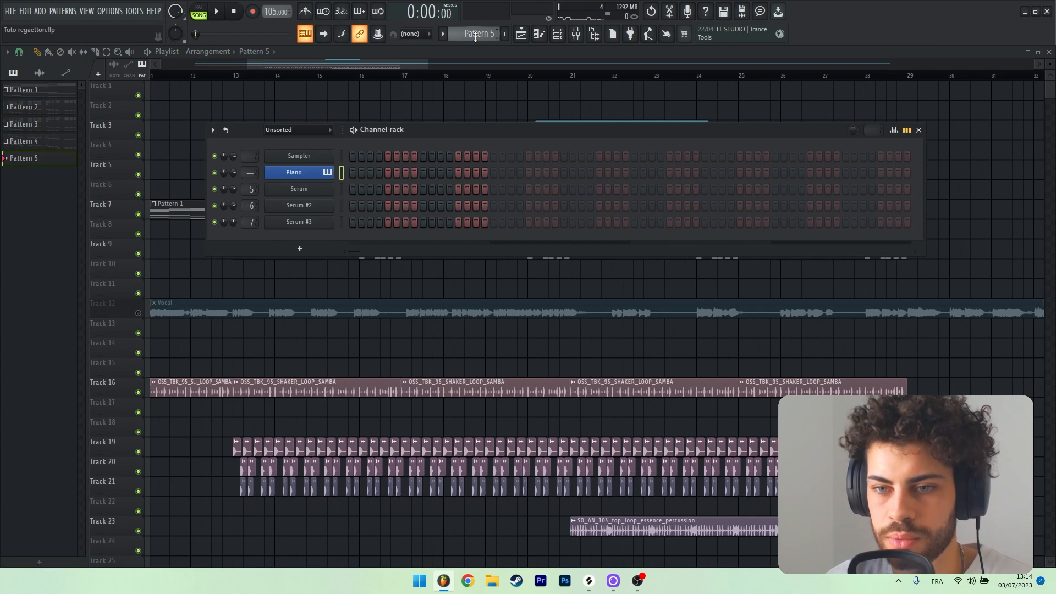
Add another Serum channel for Pattern 5's chords, play the pattern, and route the channel to mixer track 5
{"action": "left_click", "coordinate": [299, 249]}
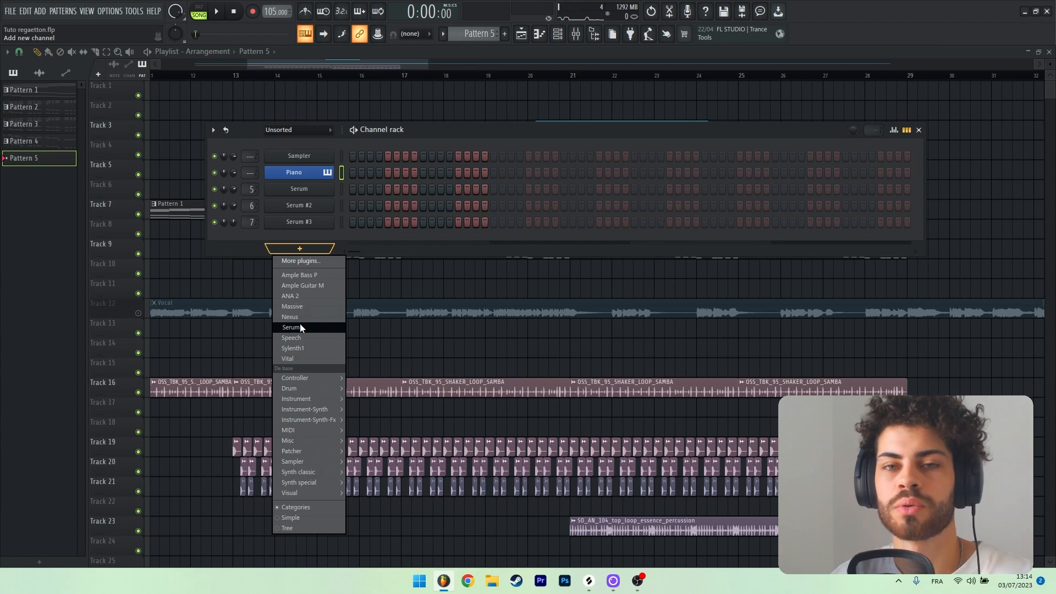
{"action": "left_click", "coordinate": [301, 328]}
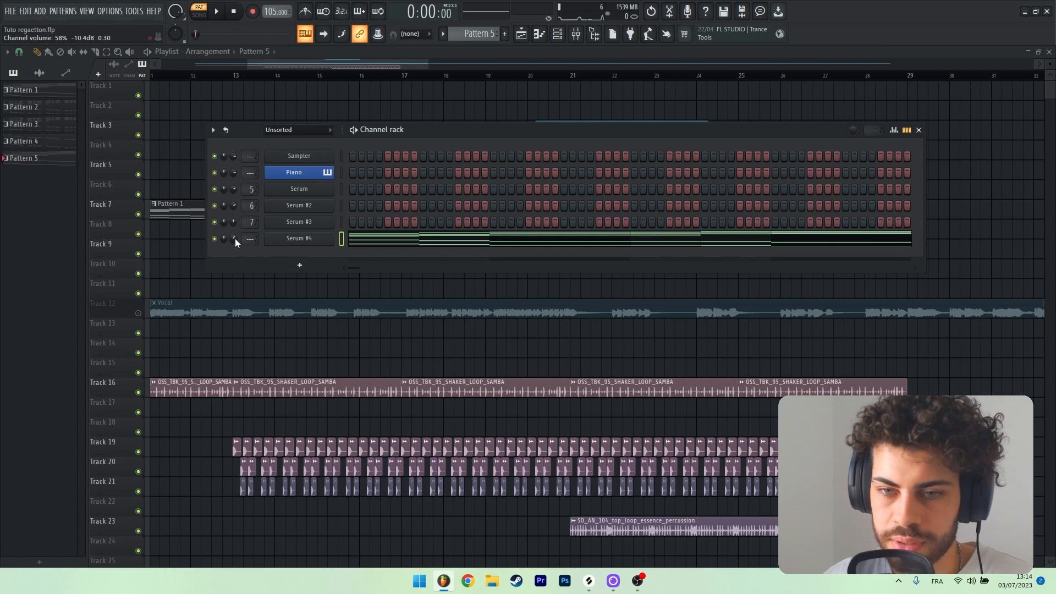
{"action": "key", "text": "space"}
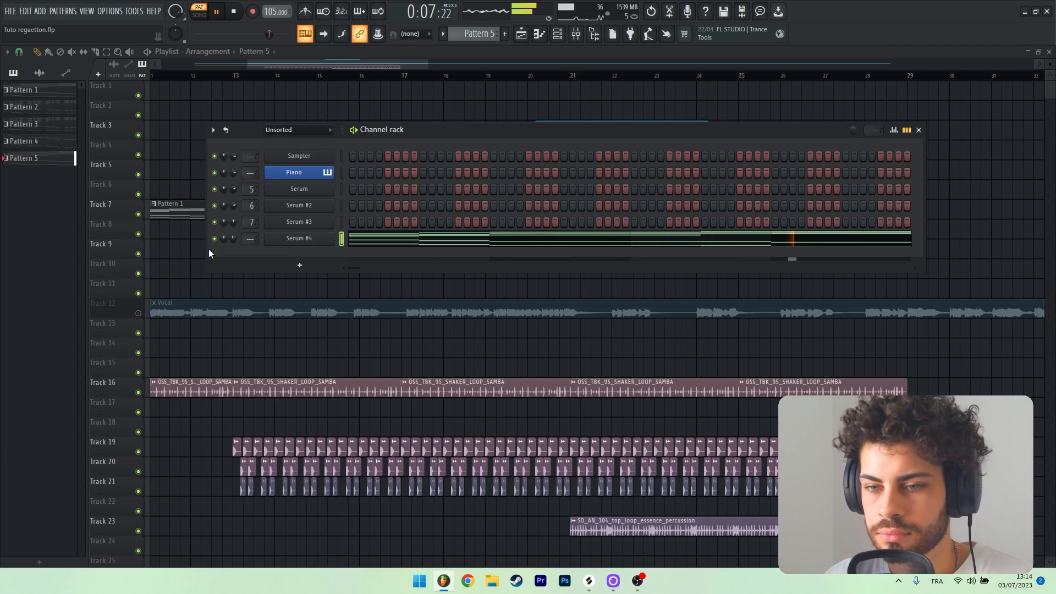
{"action": "key", "text": "space"}
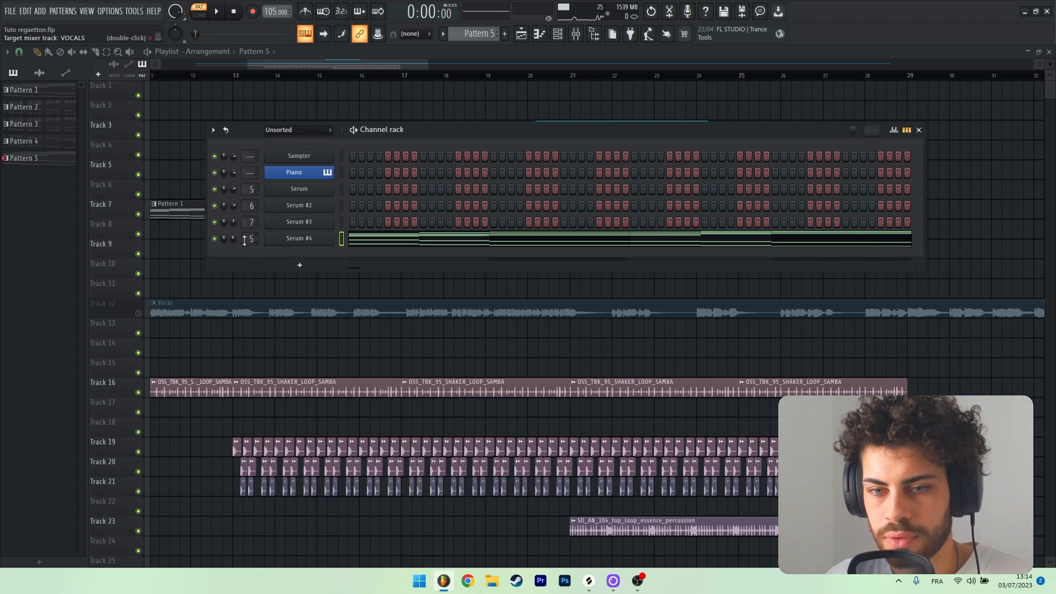
Place Pattern 5 on Track 2 at bars 17, 21 and 25
{"action": "key", "text": "F6"}
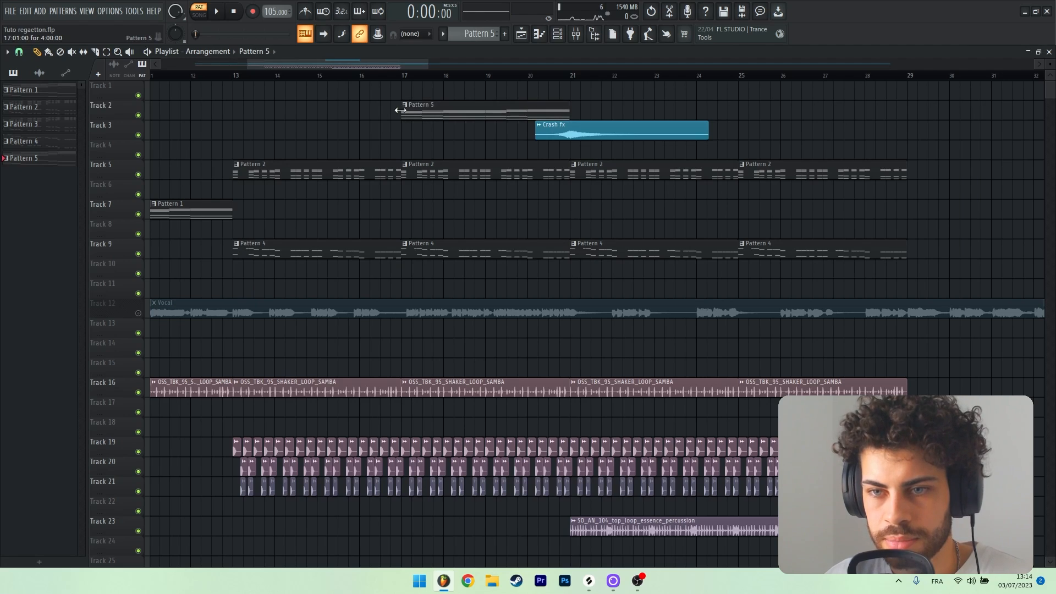
{"action": "left_click", "coordinate": [585, 110]}
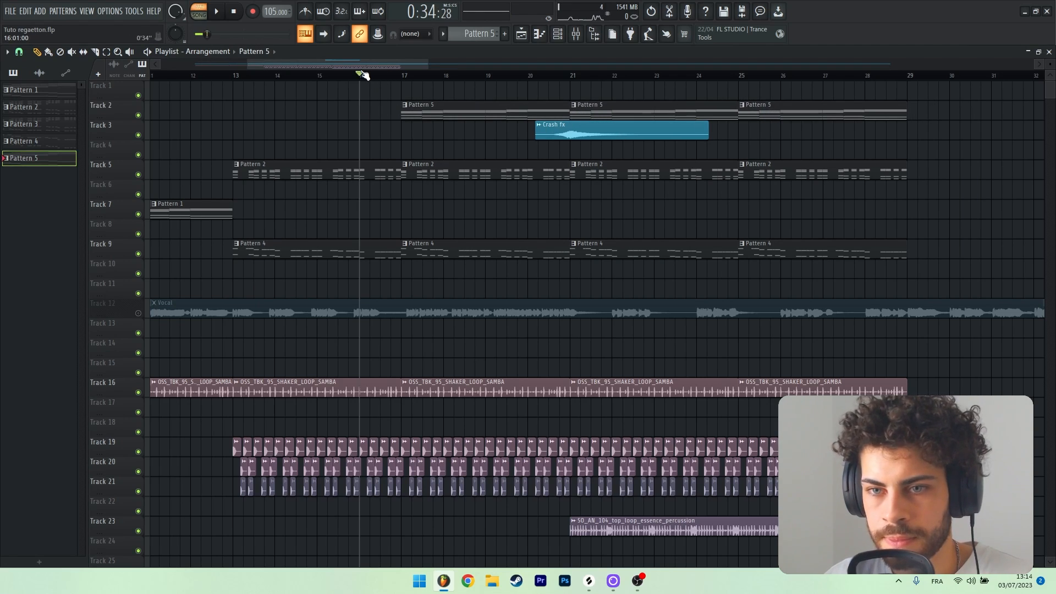
Play the song from bar 16 and lower the Pattern 5 Serum channel's volume to 28%
{"action": "key", "text": "space"}
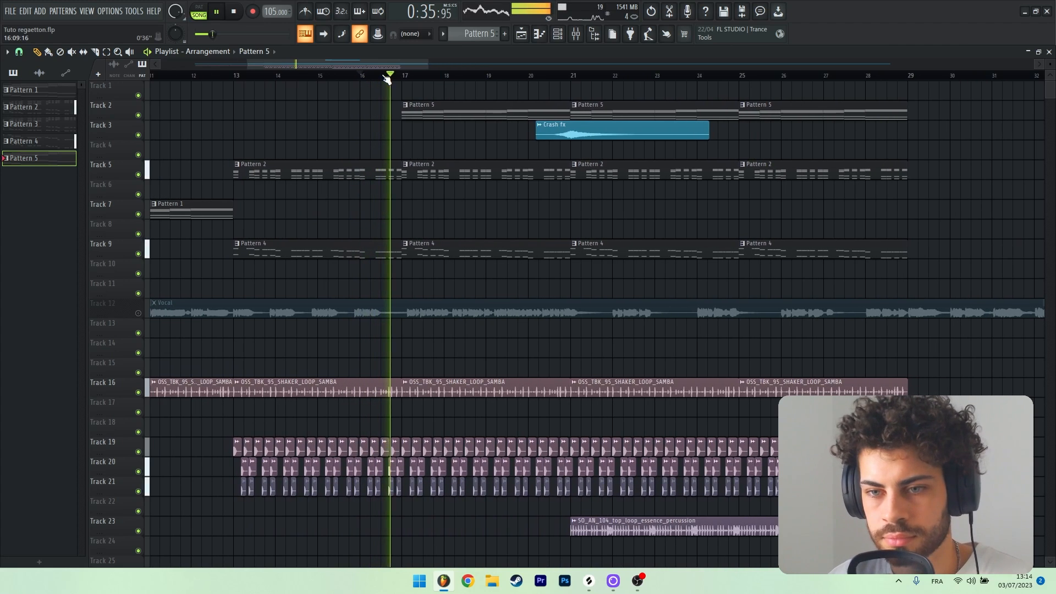
{"action": "left_click", "coordinate": [558, 33]}
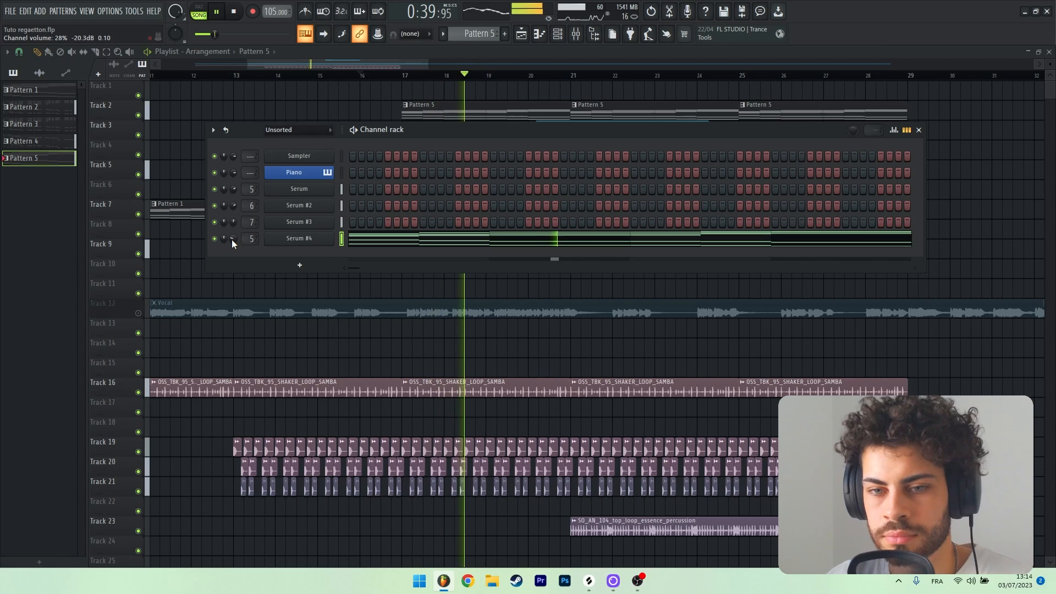
{"action": "key", "text": "F6"}
Play on through the crash transition at bar 21 to check the Pattern 5 layer in the mix, and stop playback
{"action": "scroll", "coordinate": [444, 77], "scroll_direction": "down", "scroll_amount": 3}
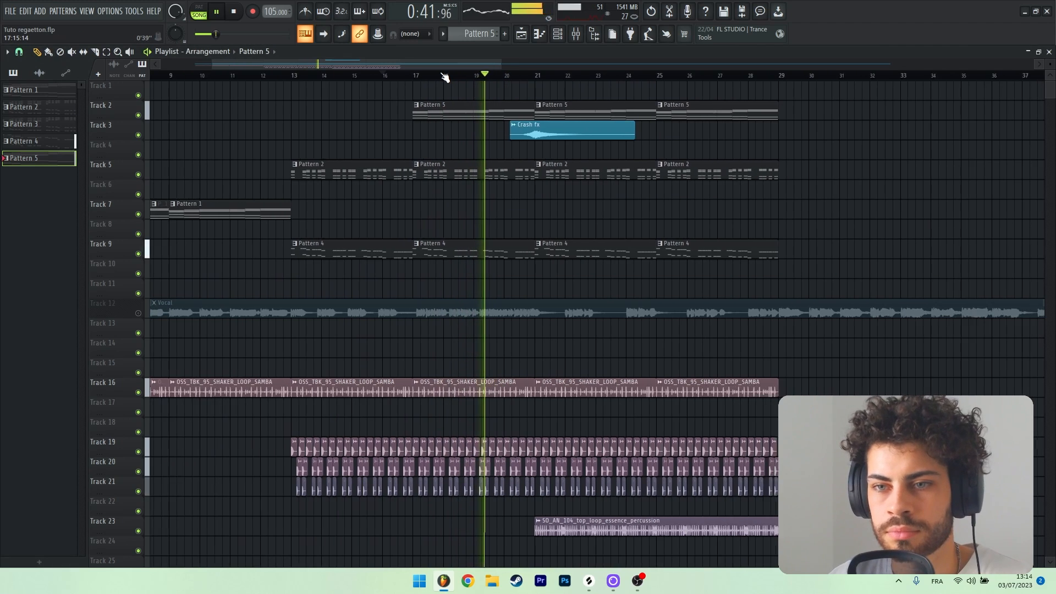
{"action": "scroll", "coordinate": [449, 75], "scroll_direction": "down", "scroll_amount": 1}
{"action": "left_click_drag", "start_coordinate": [469, 65], "coordinate": [482, 66]}
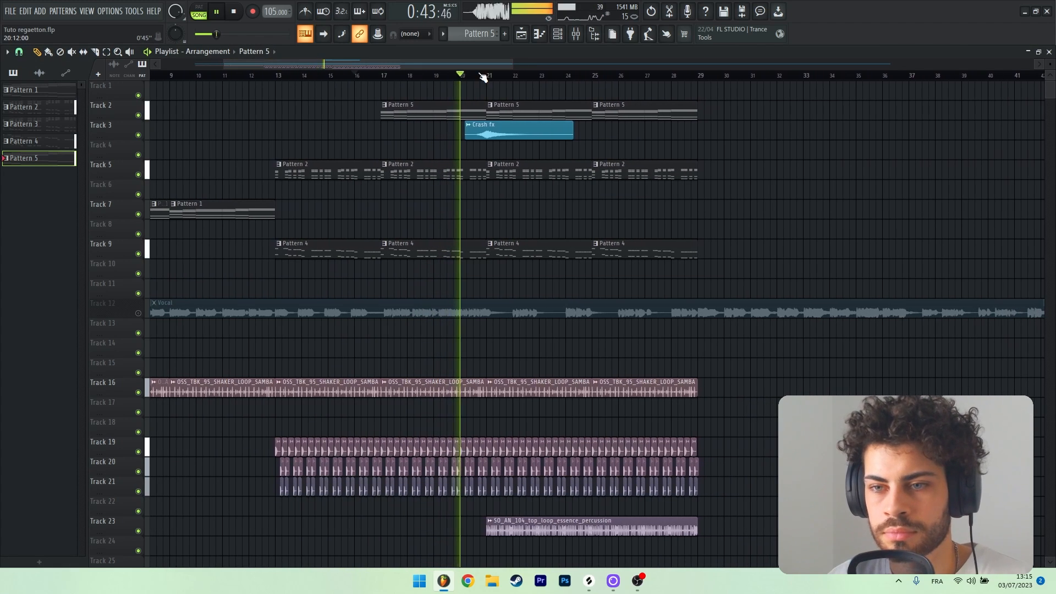
{"action": "left_click", "coordinate": [565, 37]}
{"action": "key", "text": "F6"}
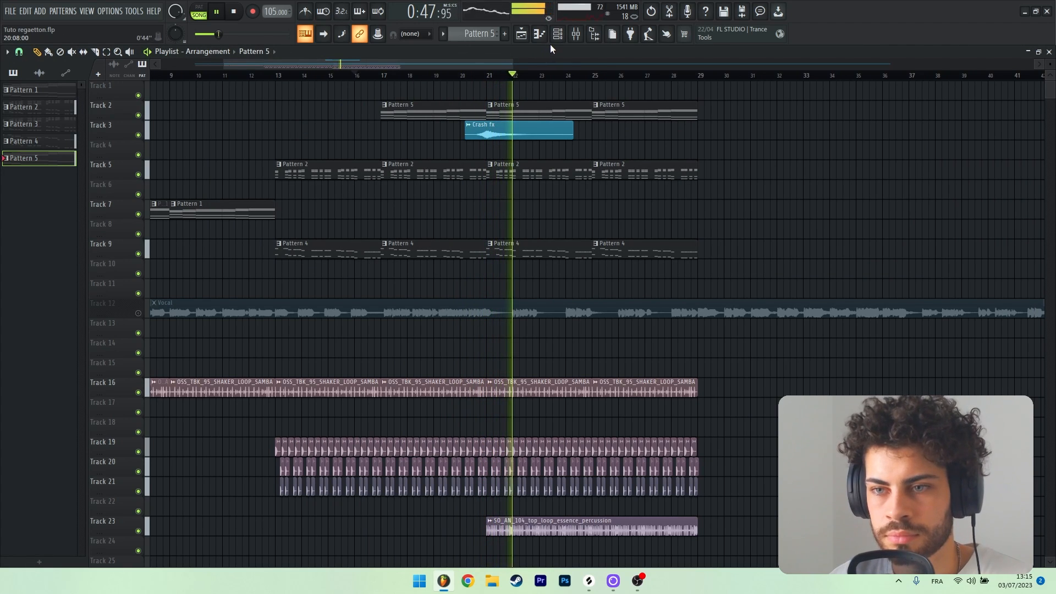
{"action": "key", "text": "space"}
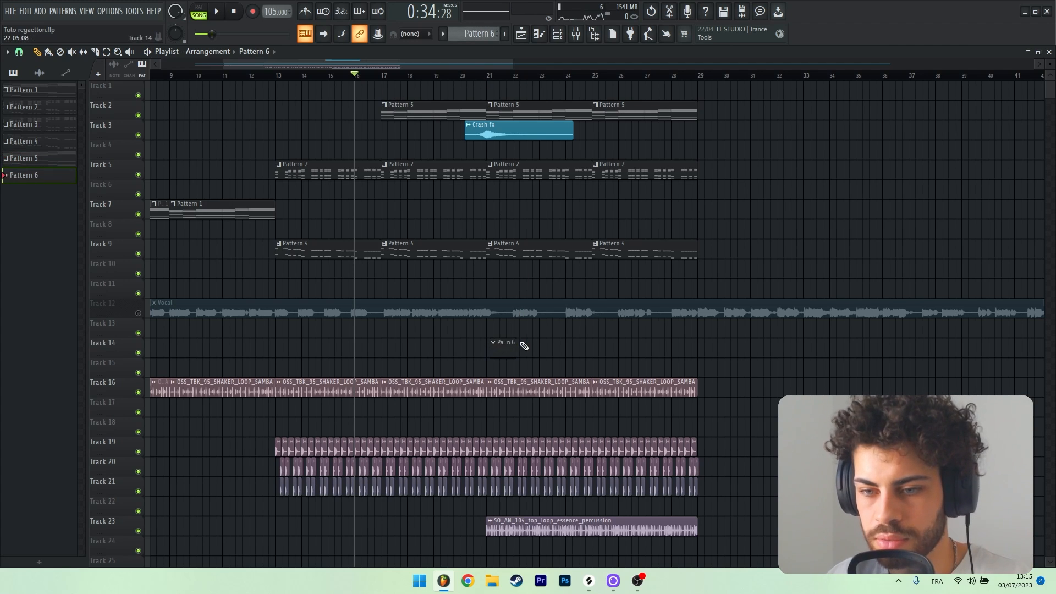
Open Pattern 6 from Track 14 and bring up the piano roll of a new Serum channel
{"action": "scroll", "coordinate": [620, 77], "scroll_direction": "up", "scroll_amount": 3}
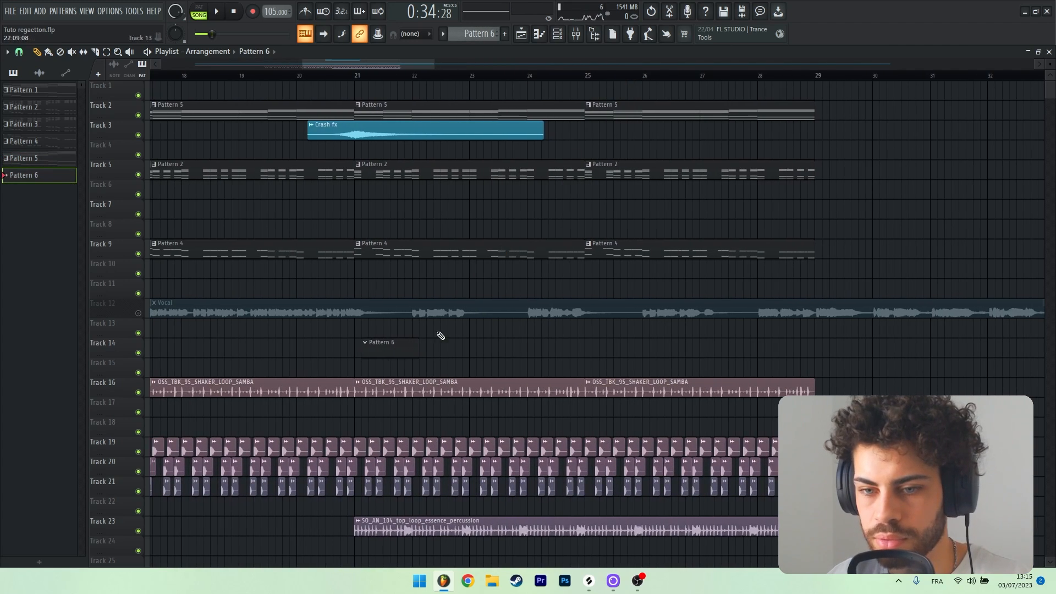
{"action": "double_click", "coordinate": [377, 342]}
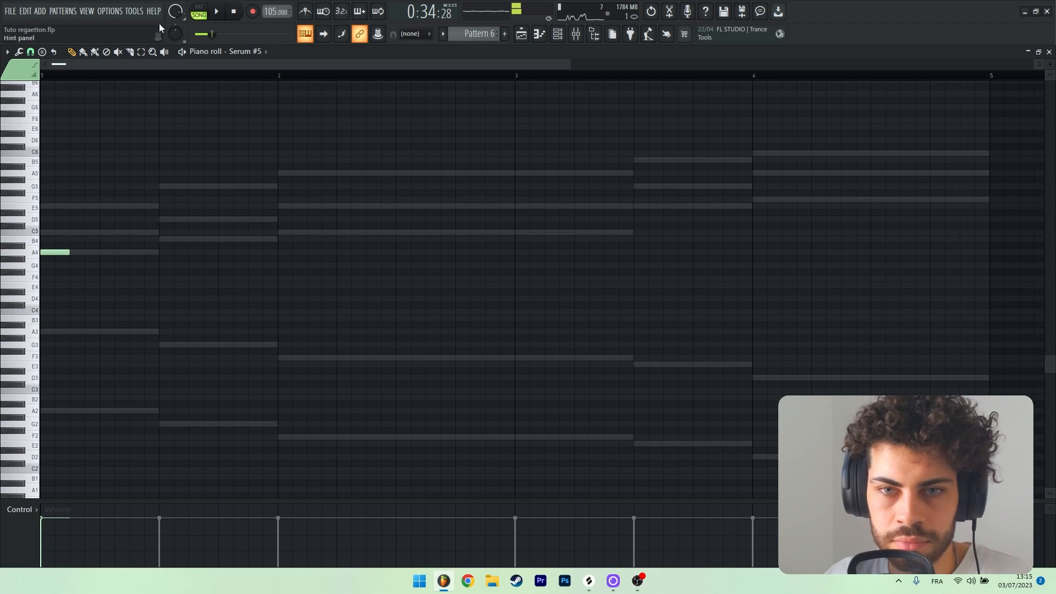
Sketch a rising Serum melody in Pattern 6 by adding A4, B4, D5 and E5 after the first A4 while the pattern plays
{"action": "key", "text": "space"}
{"action": "left_click", "coordinate": [138, 252]}
{"action": "left_click", "coordinate": [165, 238]}
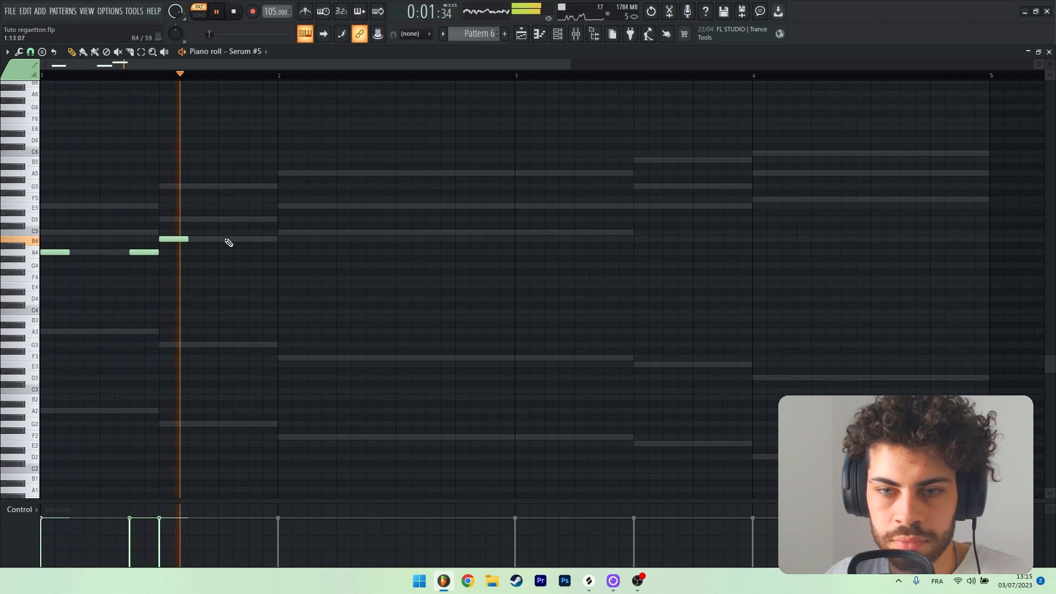
{"action": "left_click", "coordinate": [258, 218]}
{"action": "left_click", "coordinate": [283, 205]}
{"action": "key", "text": "space"}
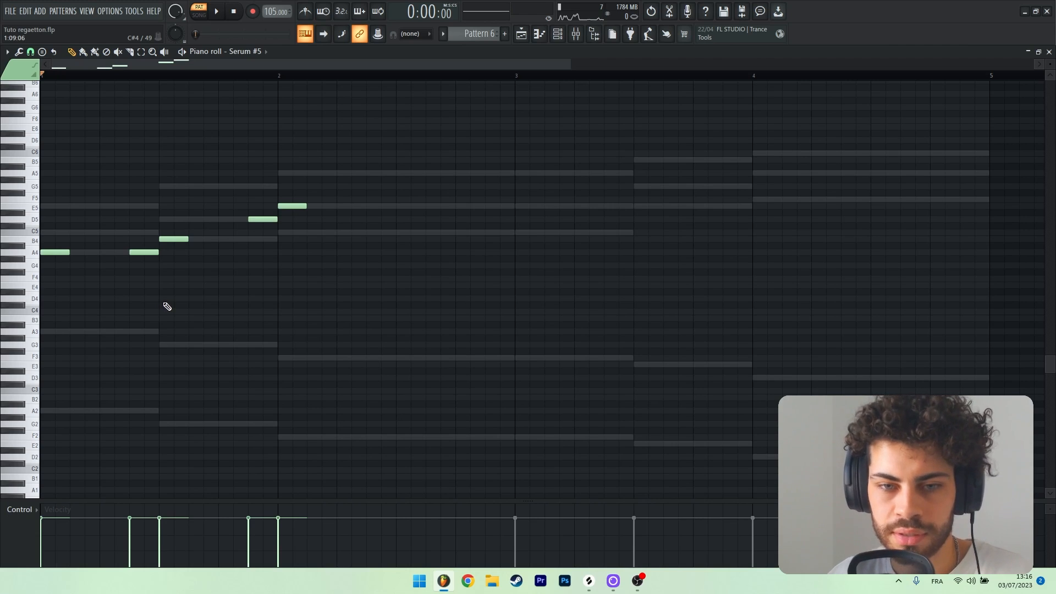
Try a D#5 just before the D5 near the end of bar 1 during playback, and delete it again
{"action": "key", "text": "space"}
{"action": "left_click", "coordinate": [227, 213]}
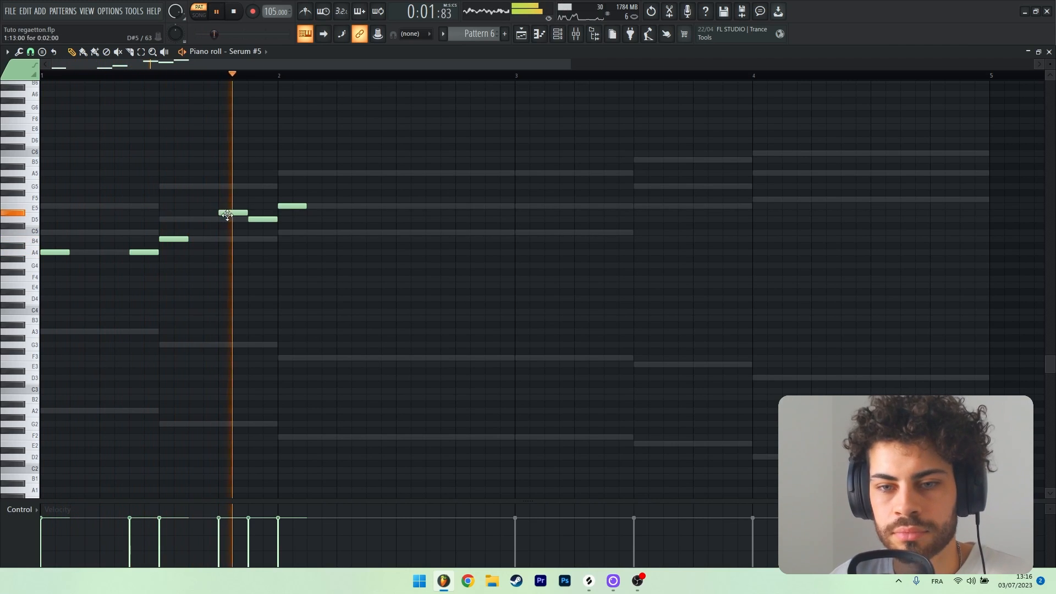
{"action": "right_click", "coordinate": [227, 213]}
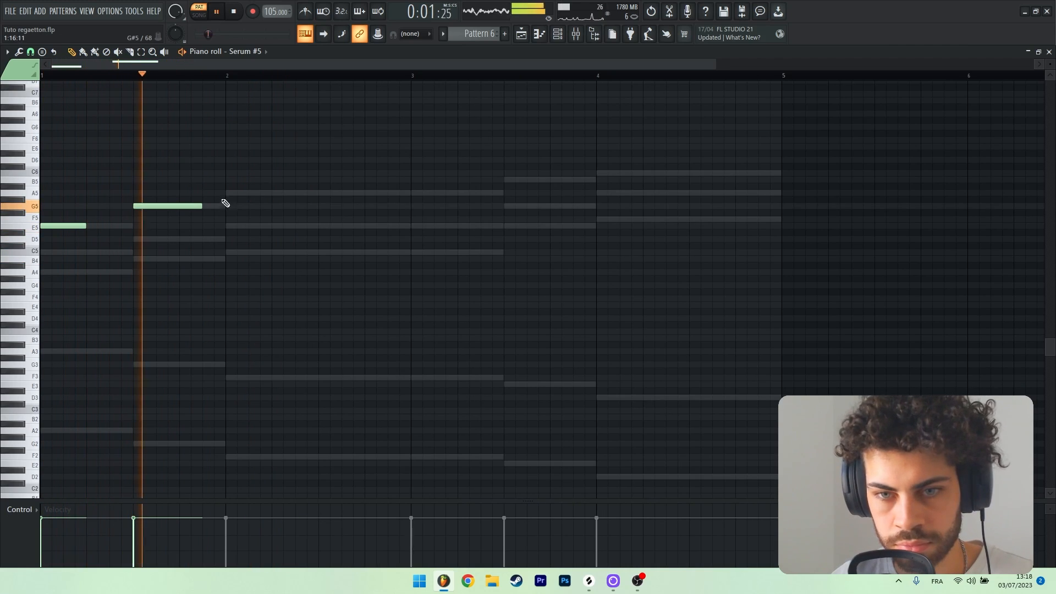
Add an A5 at the start of bar 2 after E5 and G5, reopen the Serum melody's piano roll and play it
{"action": "left_click", "coordinate": [229, 193]}
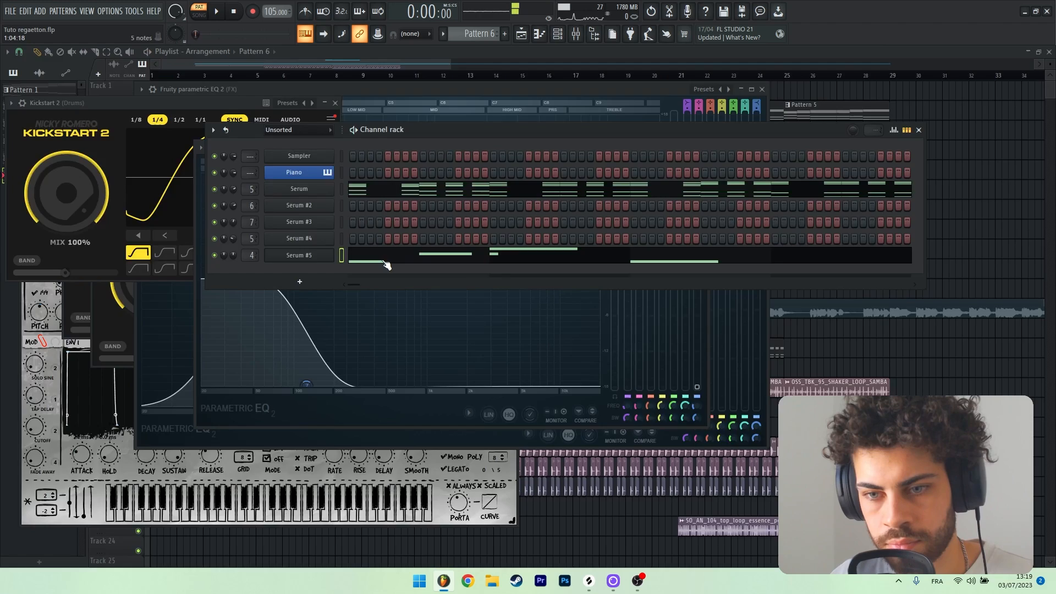
{"action": "left_click", "coordinate": [386, 265]}
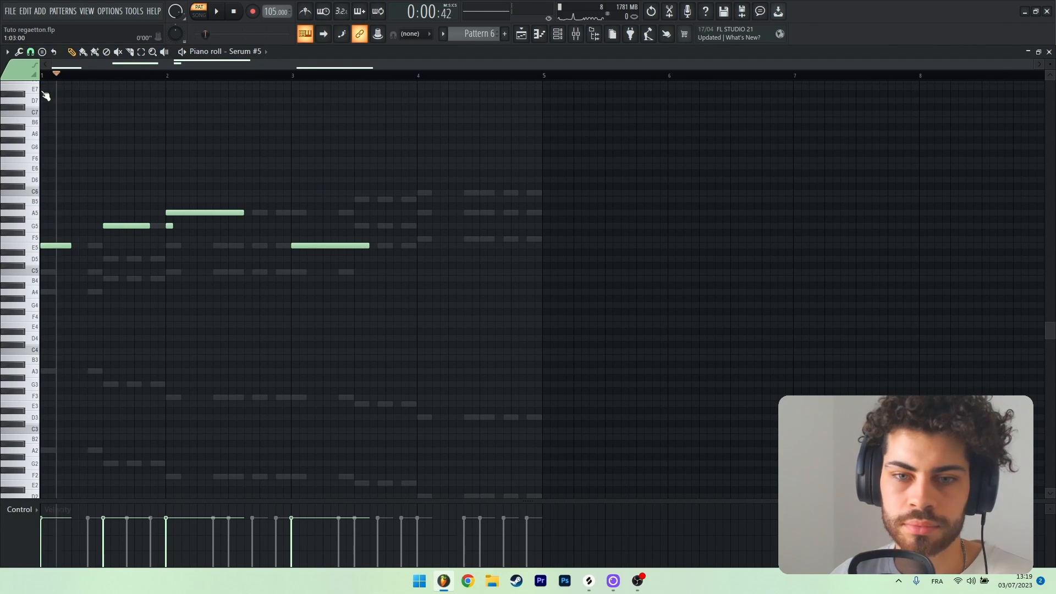
{"action": "key", "text": "space"}
{"action": "scroll", "coordinate": [175, 259], "scroll_direction": "down", "scroll_amount": 1}
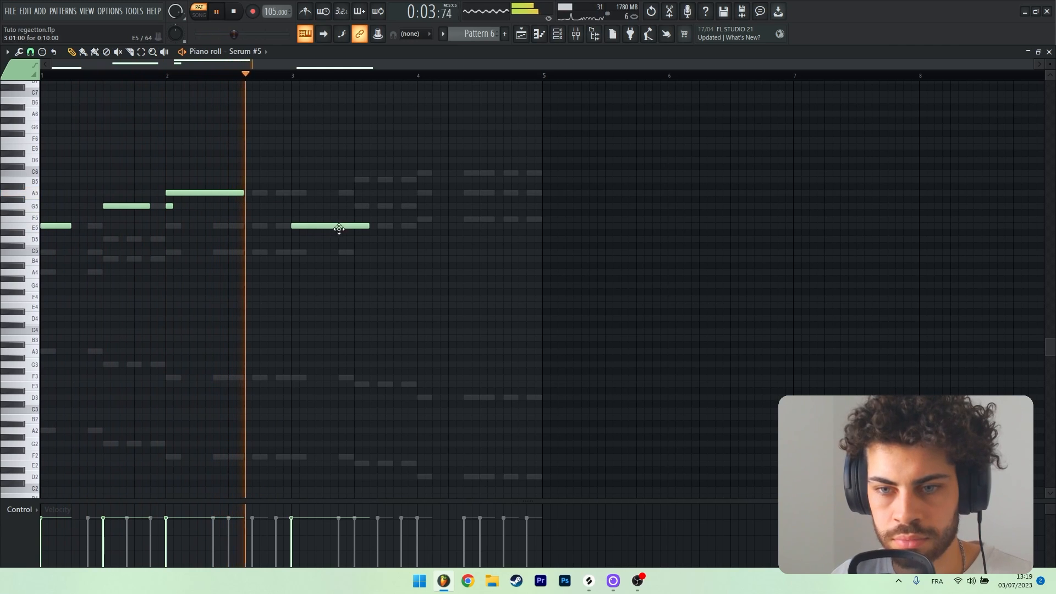
Extend the bar 3 melody with a short A5, a B5 and a long C6 to bar 5, trying another B5 beneath the C6
{"action": "left_click", "coordinate": [379, 206]}
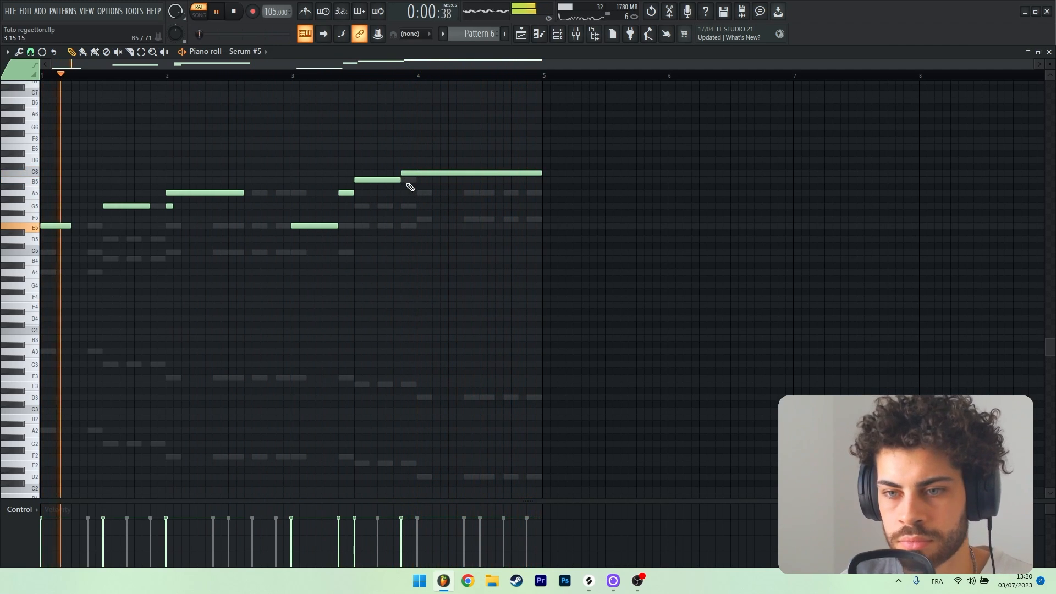
{"action": "left_click", "coordinate": [407, 180]}
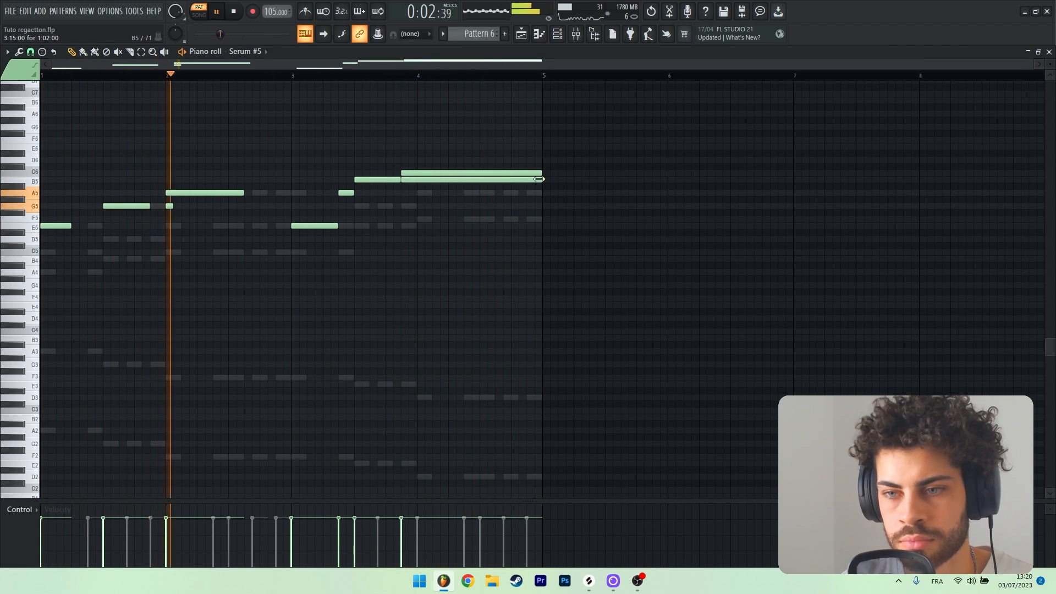
{"action": "left_click_drag", "start_coordinate": [539, 178], "coordinate": [400, 189]}
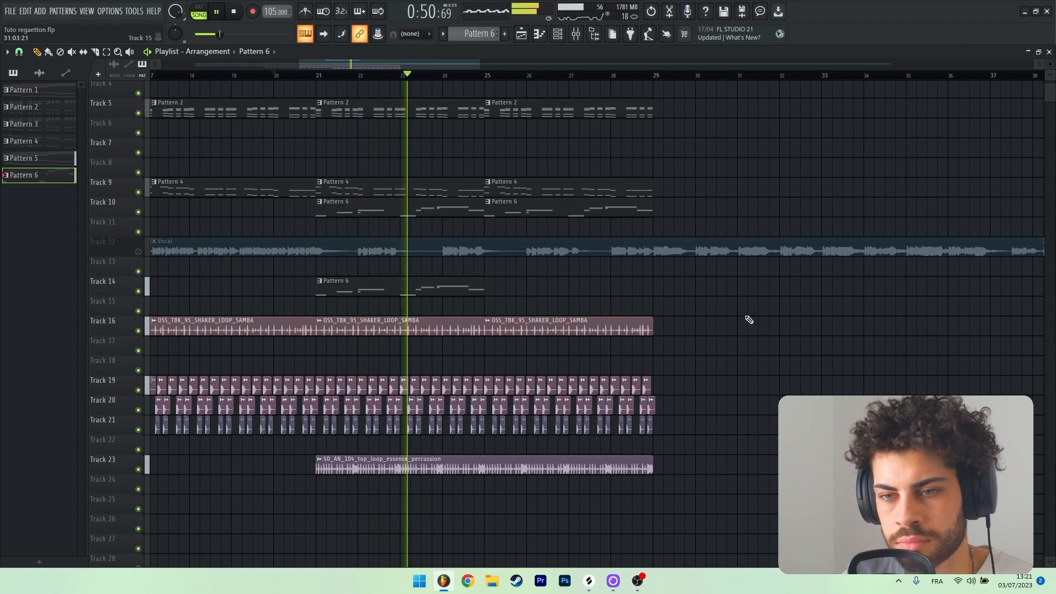
Place Pattern 6 on Track 14 at bar 25 and delete both Pattern 6 clips from Track 10
{"action": "scroll", "coordinate": [748, 319], "scroll_direction": "up", "scroll_amount": 1}
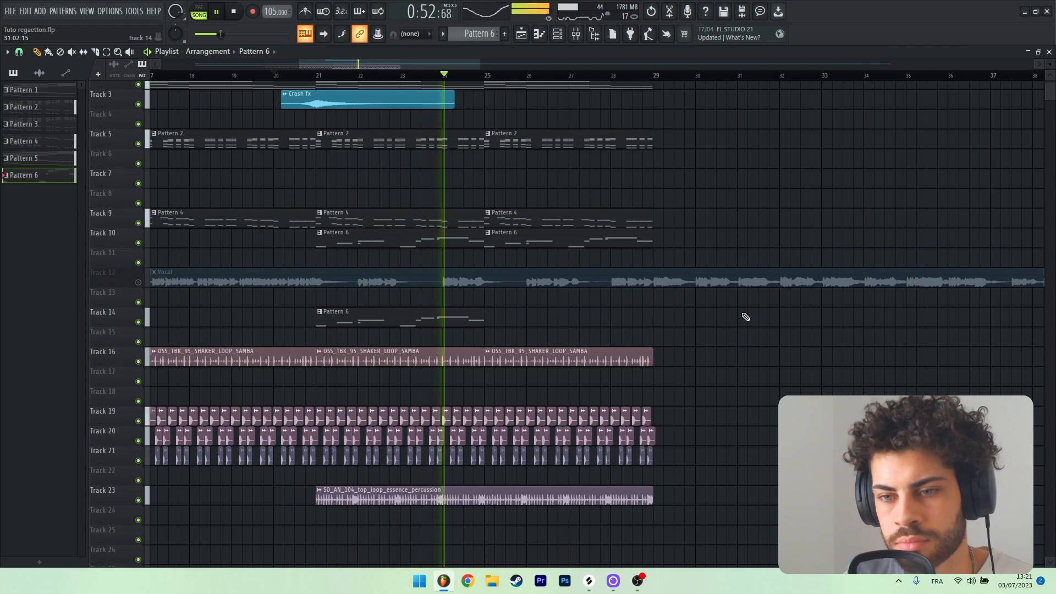
{"action": "left_click", "coordinate": [496, 319]}
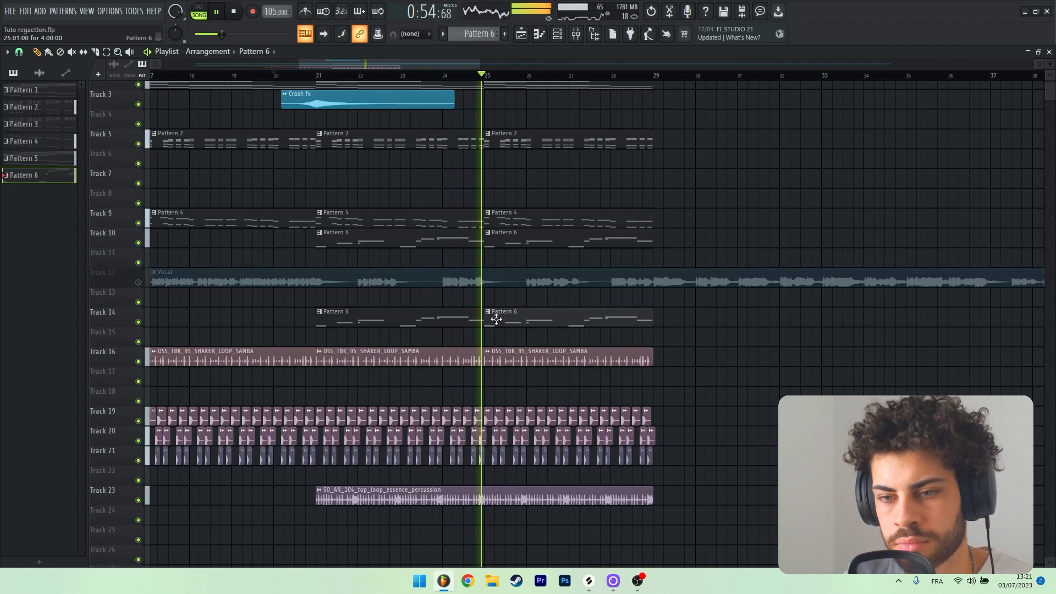
{"action": "right_click", "coordinate": [526, 245]}
{"action": "right_click", "coordinate": [444, 242]}
{"action": "scroll", "coordinate": [434, 246], "scroll_direction": "up", "scroll_amount": 1}
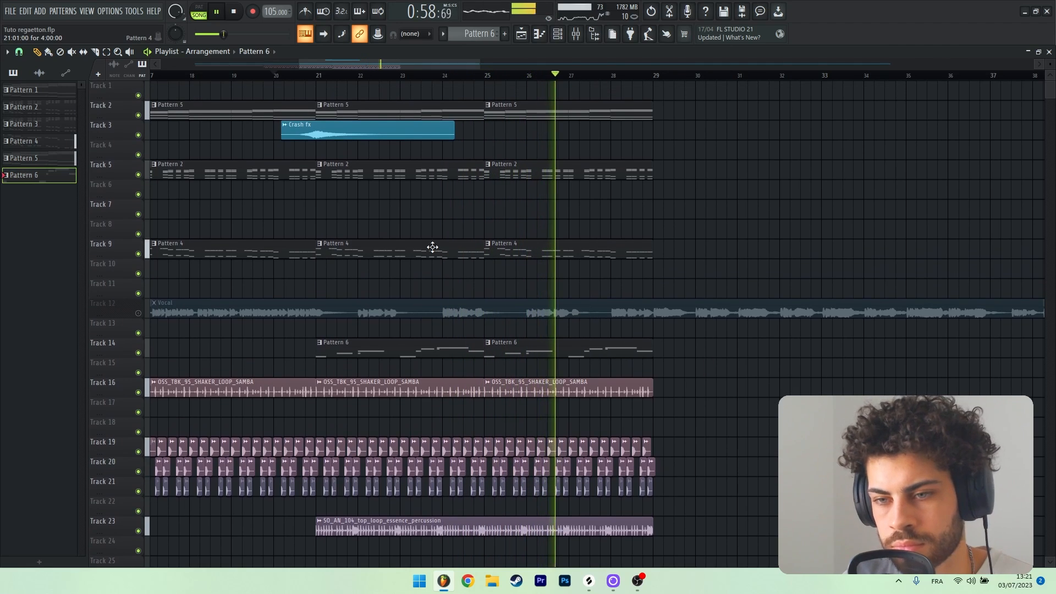